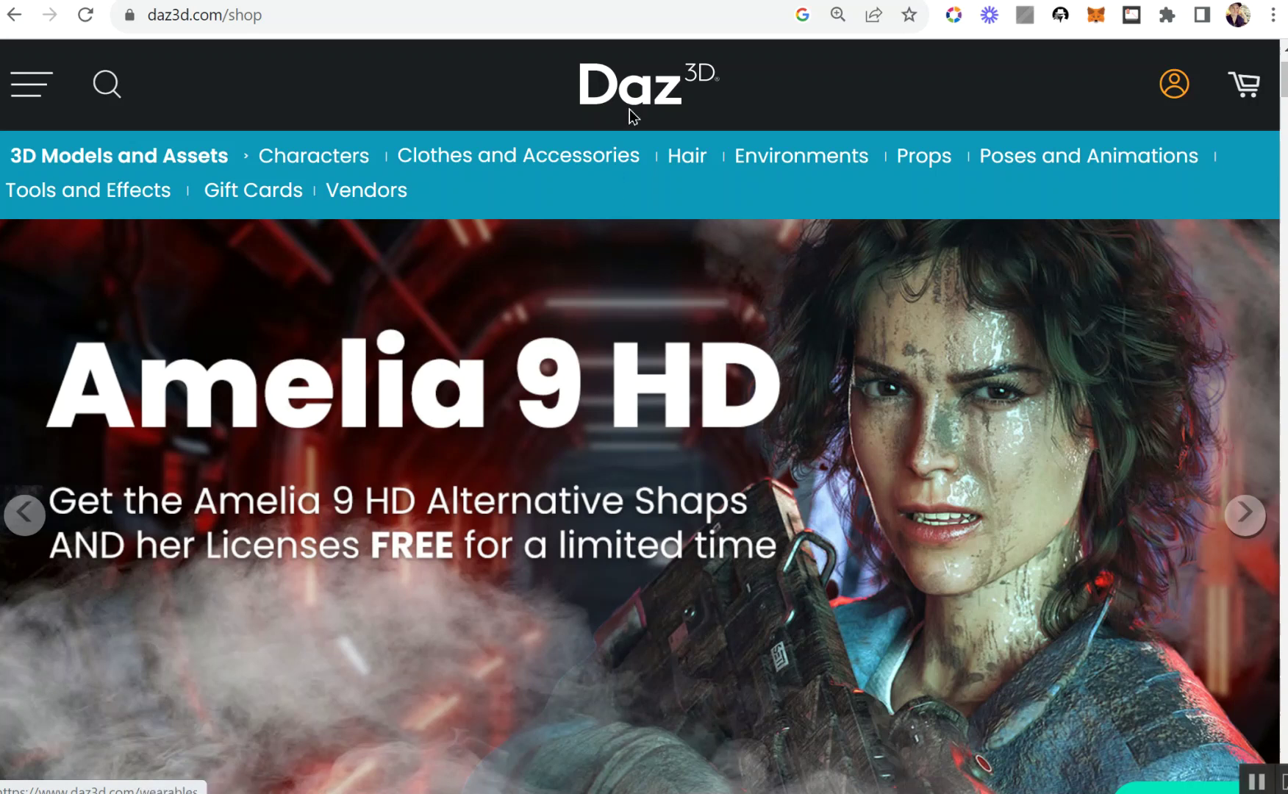
# - Browse the Daz 3D shop's promotional sections, including Weekly Freebies, Daz+ Membership, Daz Bridges and FastGrab Sale
pyautogui.scroll(-7, 634, 324)
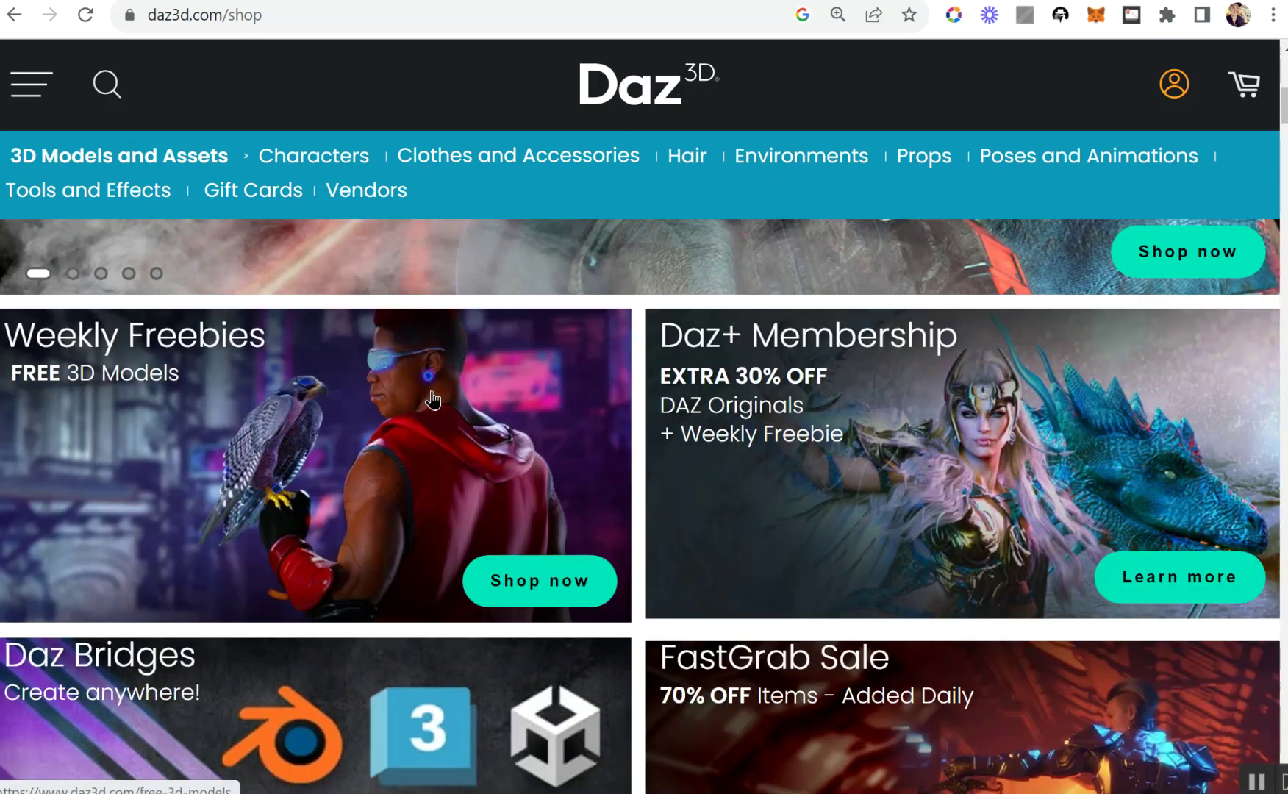
pyautogui.scroll(-2, 441, 382)
pyautogui.scroll(2, 430, 346)
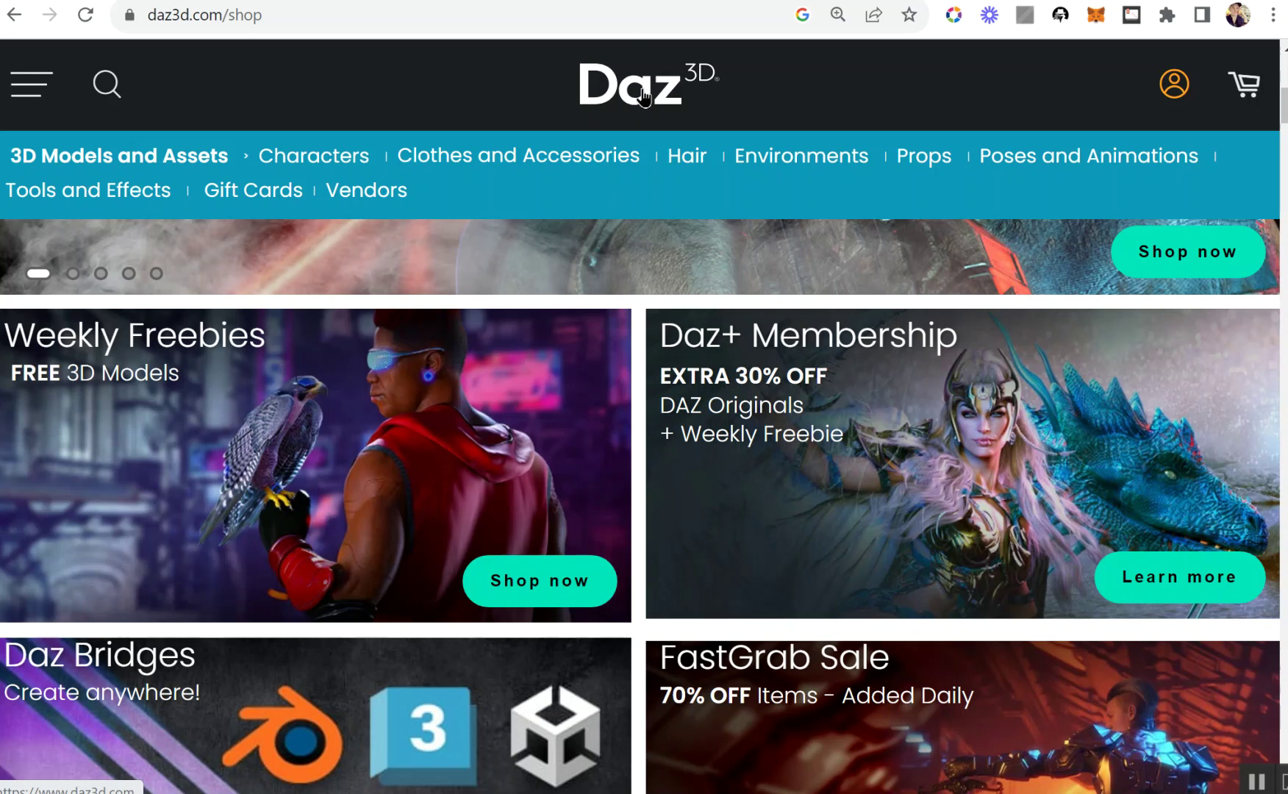
pyautogui.scroll(-2, 687, 327)
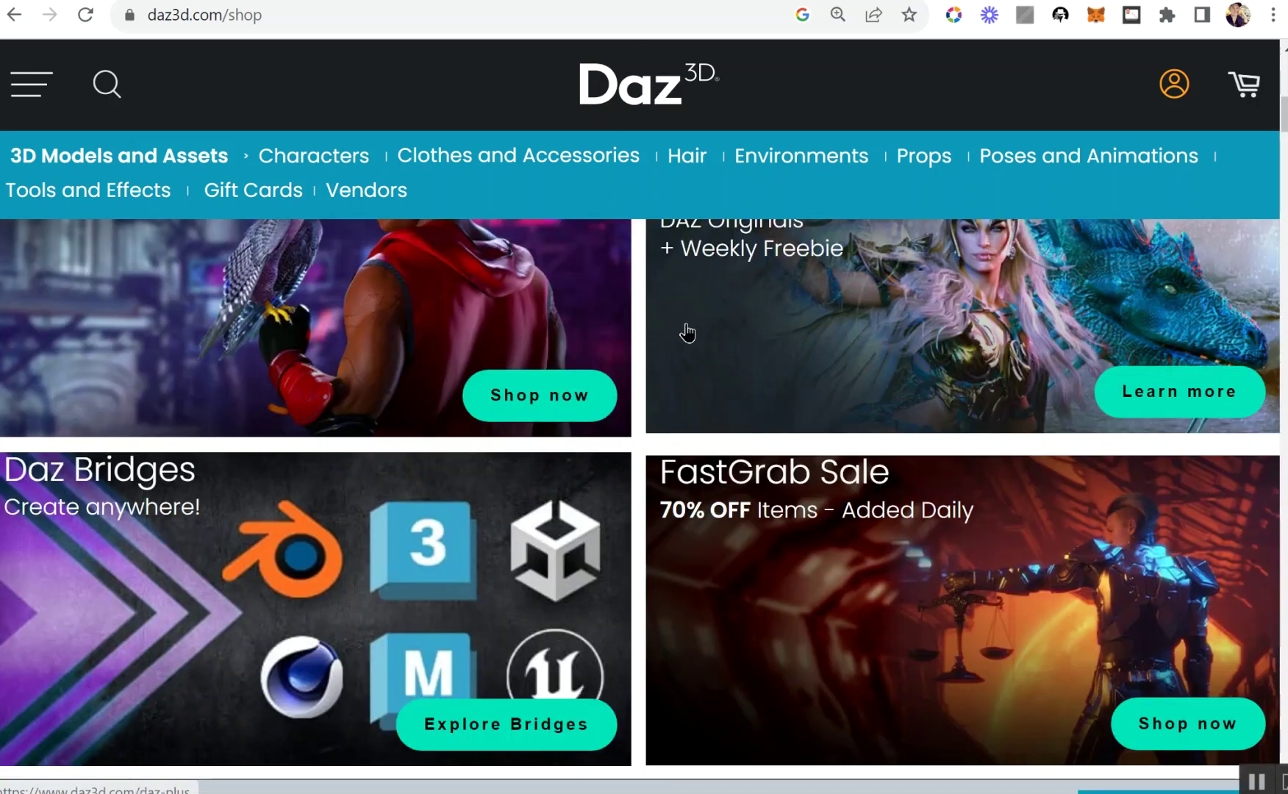
pyautogui.scroll(2, 687, 333)
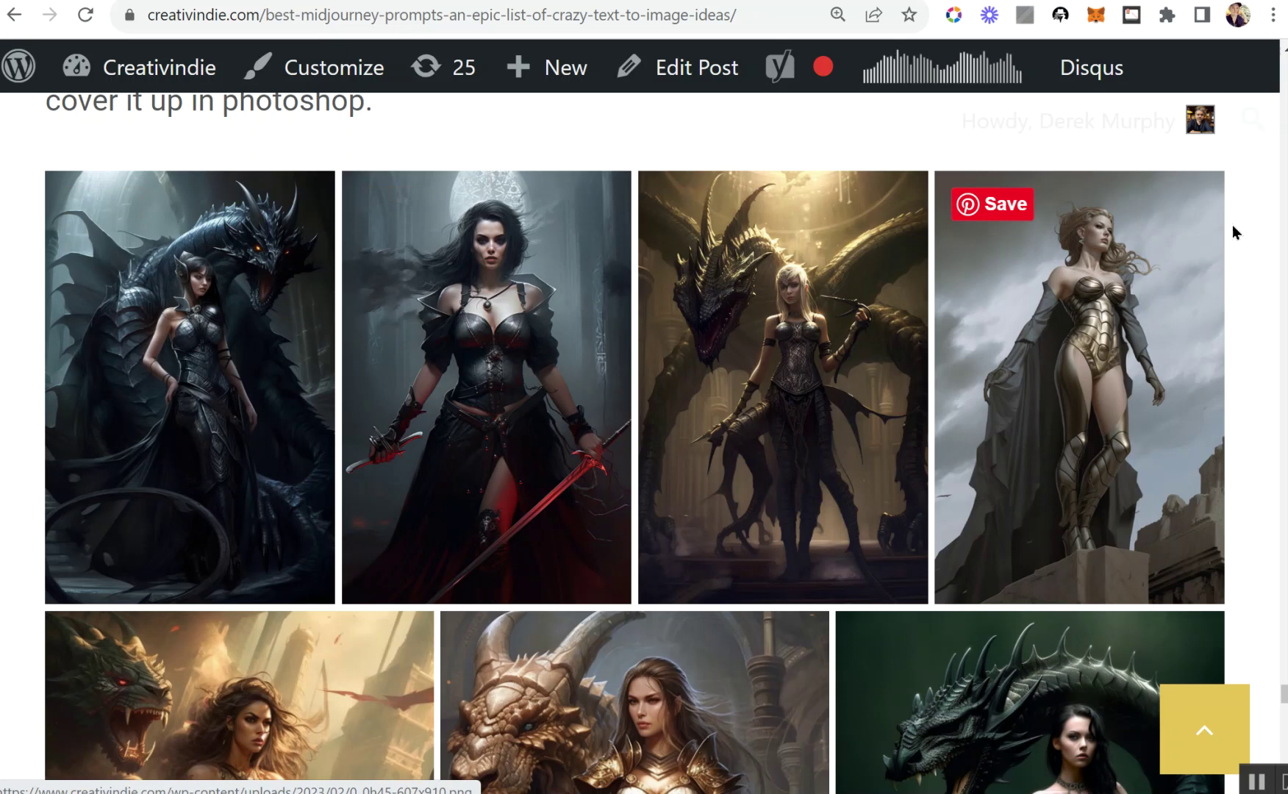
# - Examine the gallery of fantasy heroine images in the Creativindie article on Midjourney prompts
pyautogui.scroll(-3, 1193, 491)
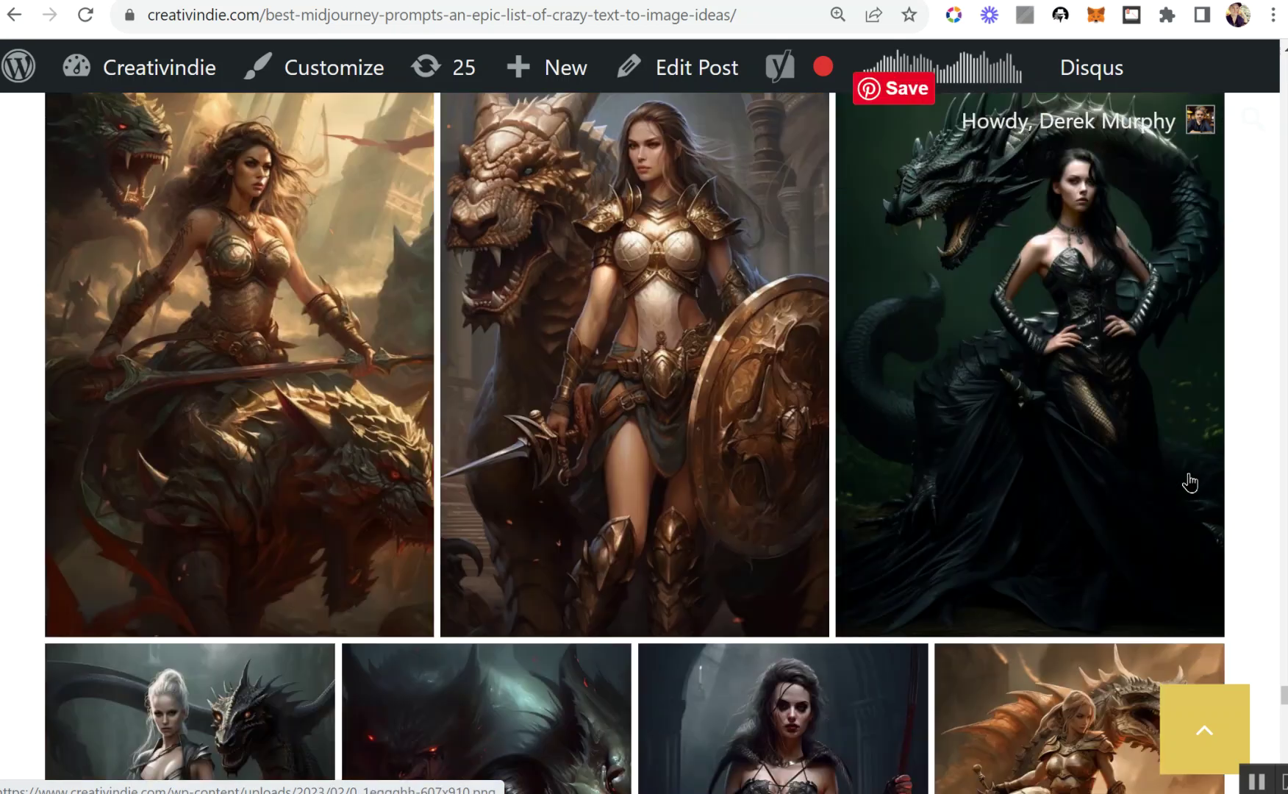
pyautogui.scroll(2, 1190, 483)
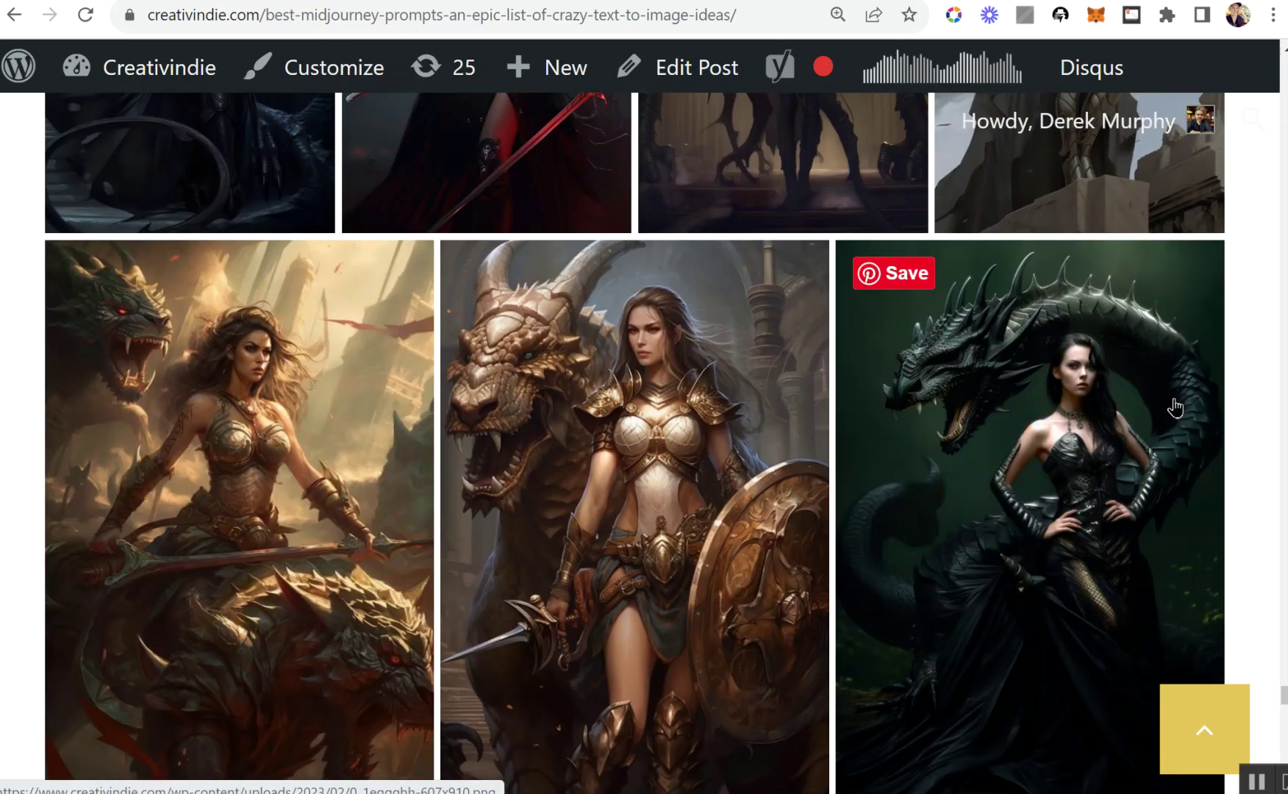
pyautogui.scroll(-2, 1181, 432)
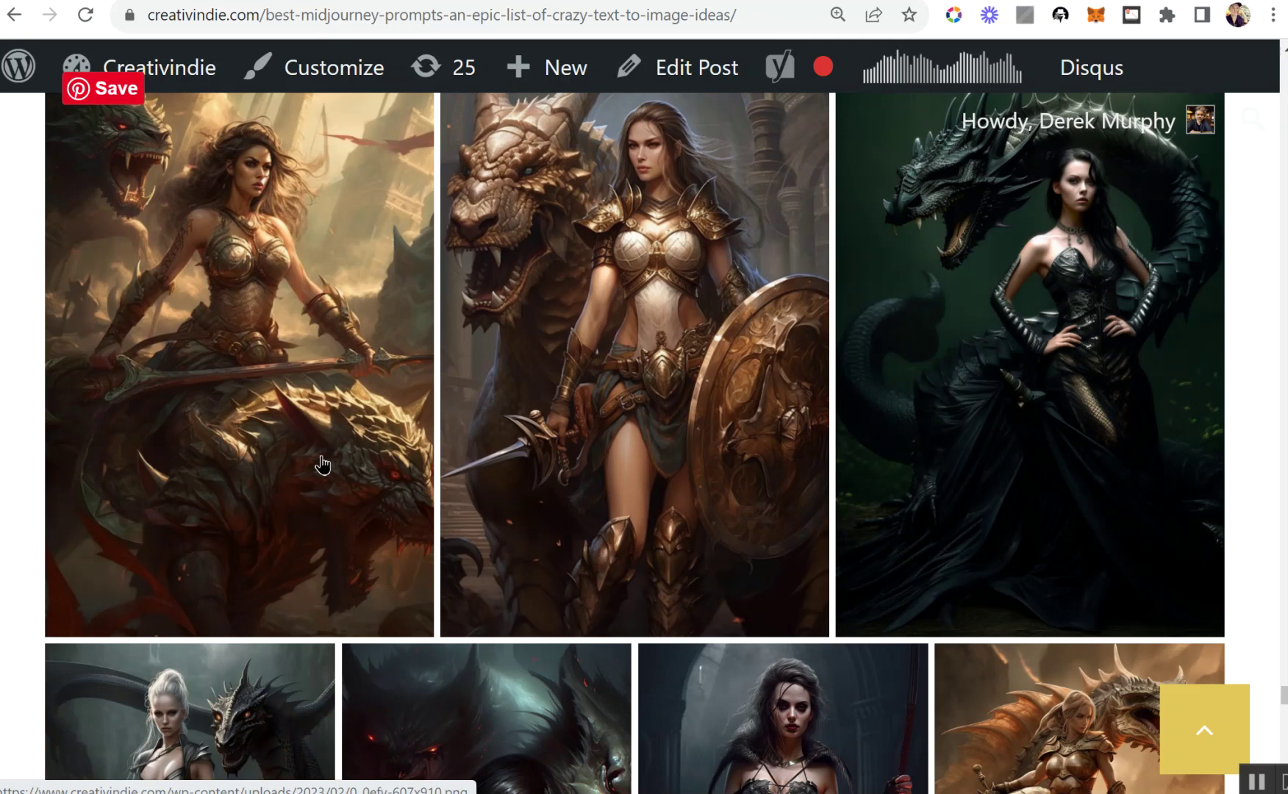
pyautogui.scroll(-6, 750, 524)
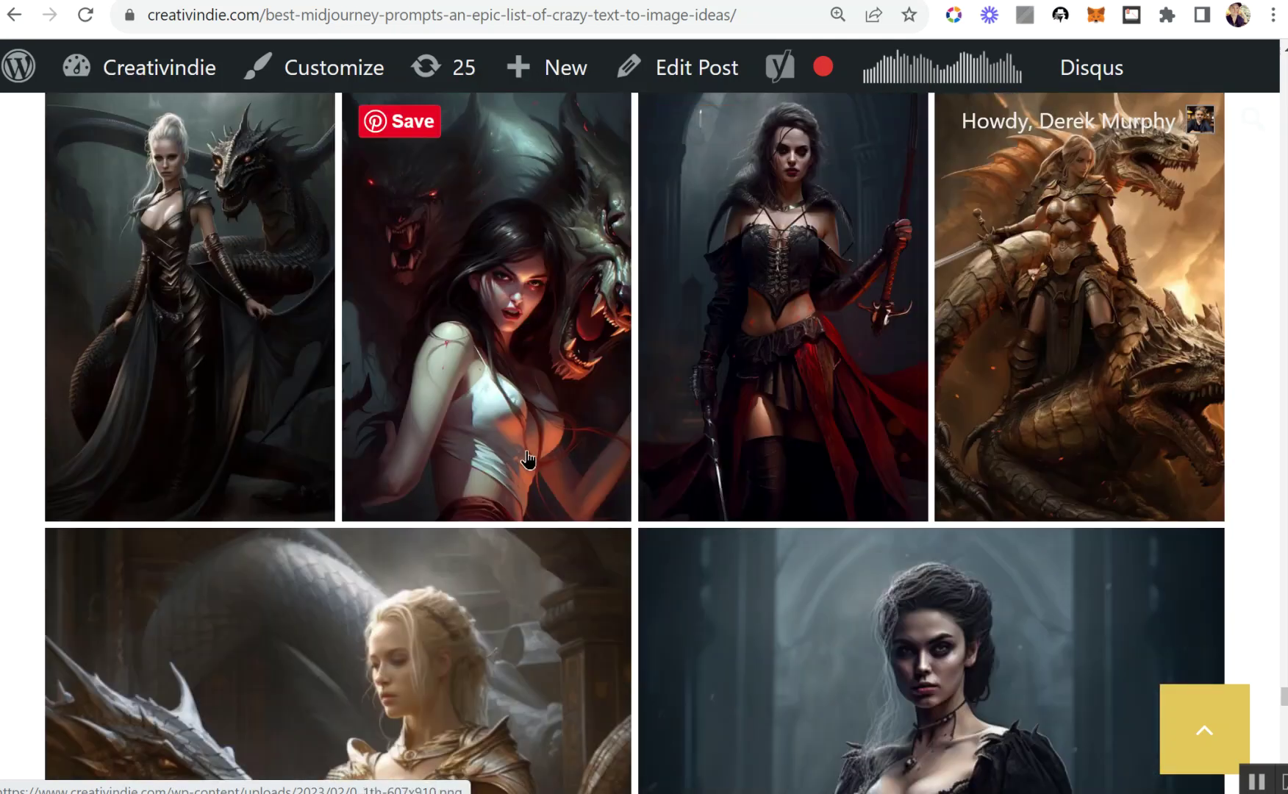
pyautogui.scroll(-15, 528, 460)
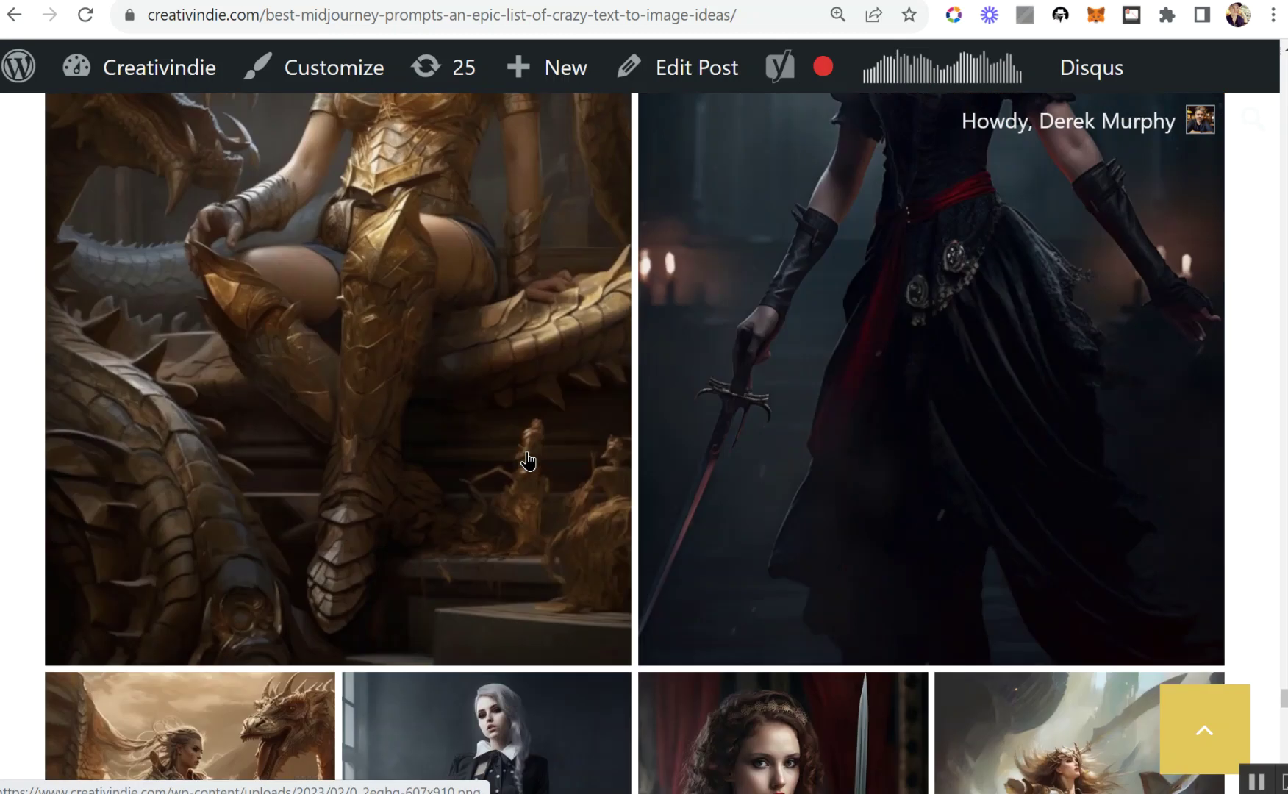
pyautogui.scroll(-2, 527, 461)
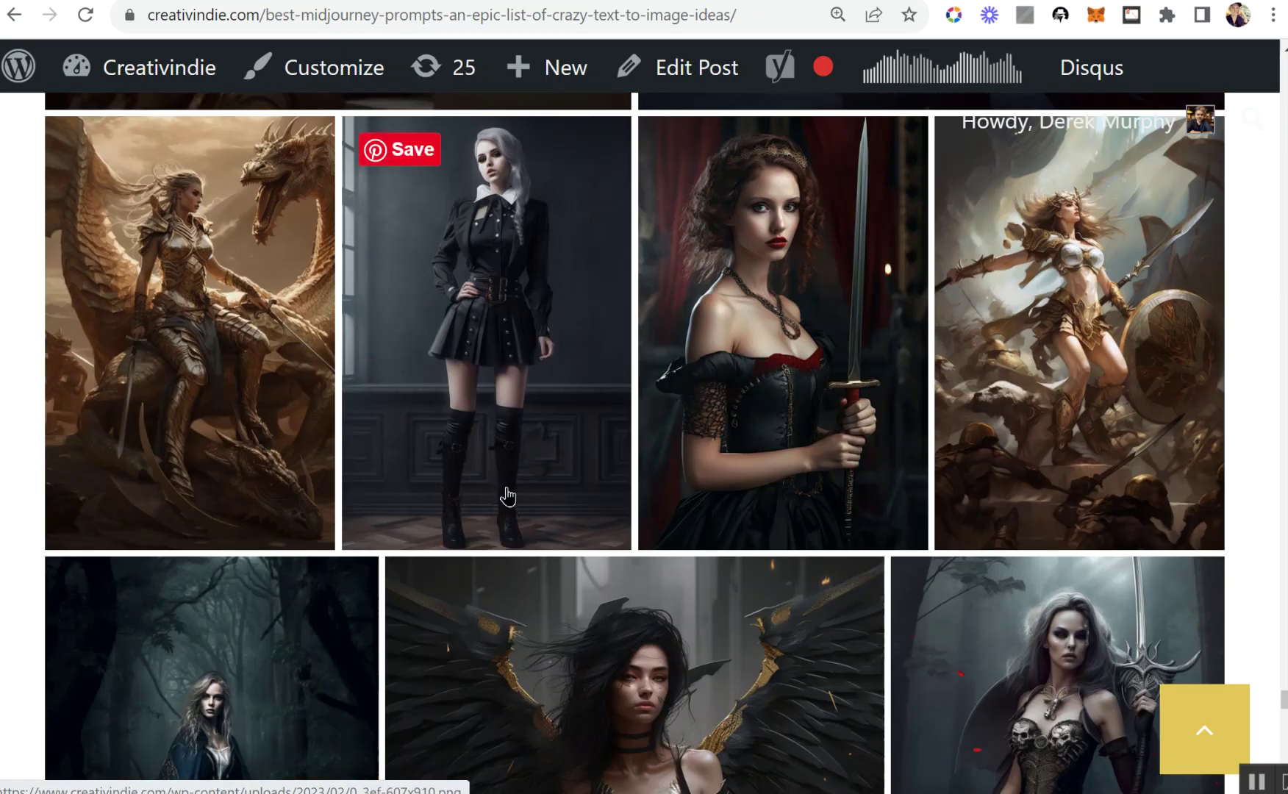
pyautogui.scroll(-2, 508, 498)
pyautogui.scroll(-2, 516, 503)
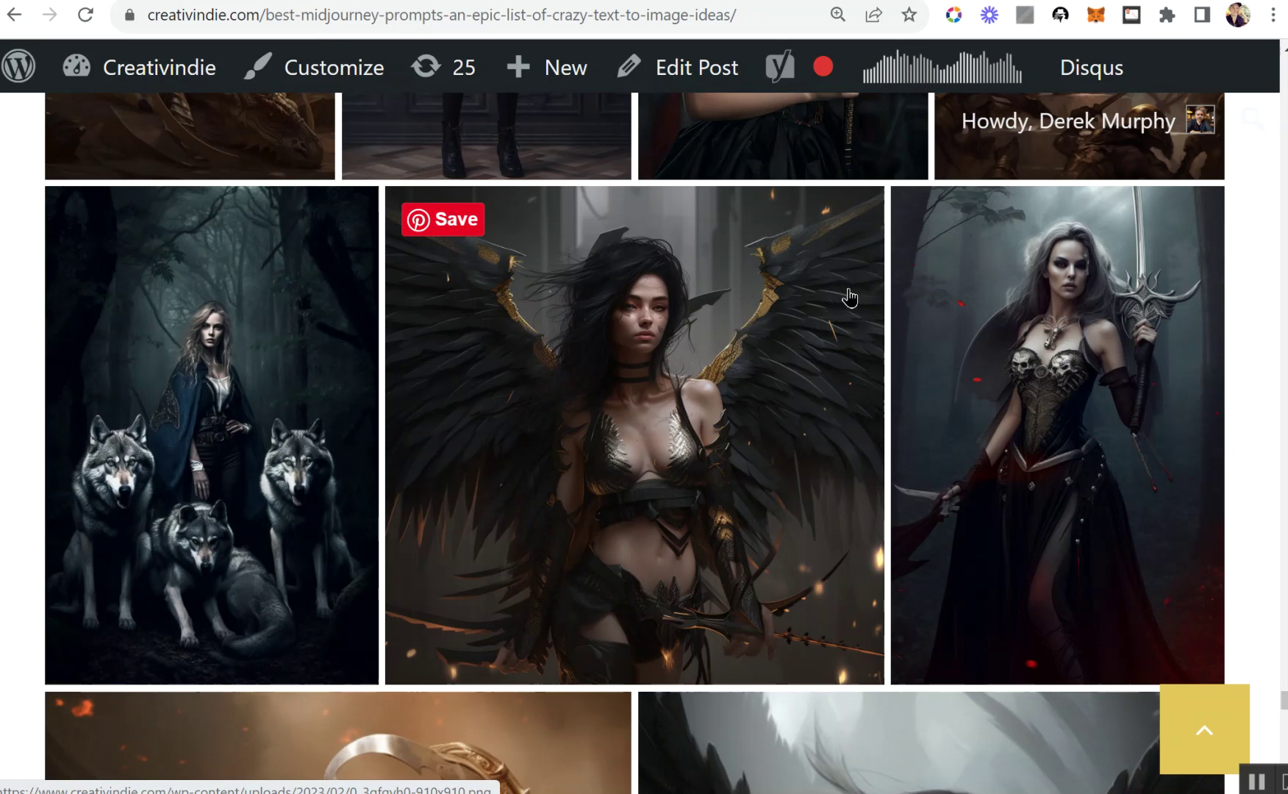
pyautogui.scroll(-2, 844, 337)
pyautogui.scroll(-4, 847, 340)
pyautogui.scroll(-1, 848, 340)
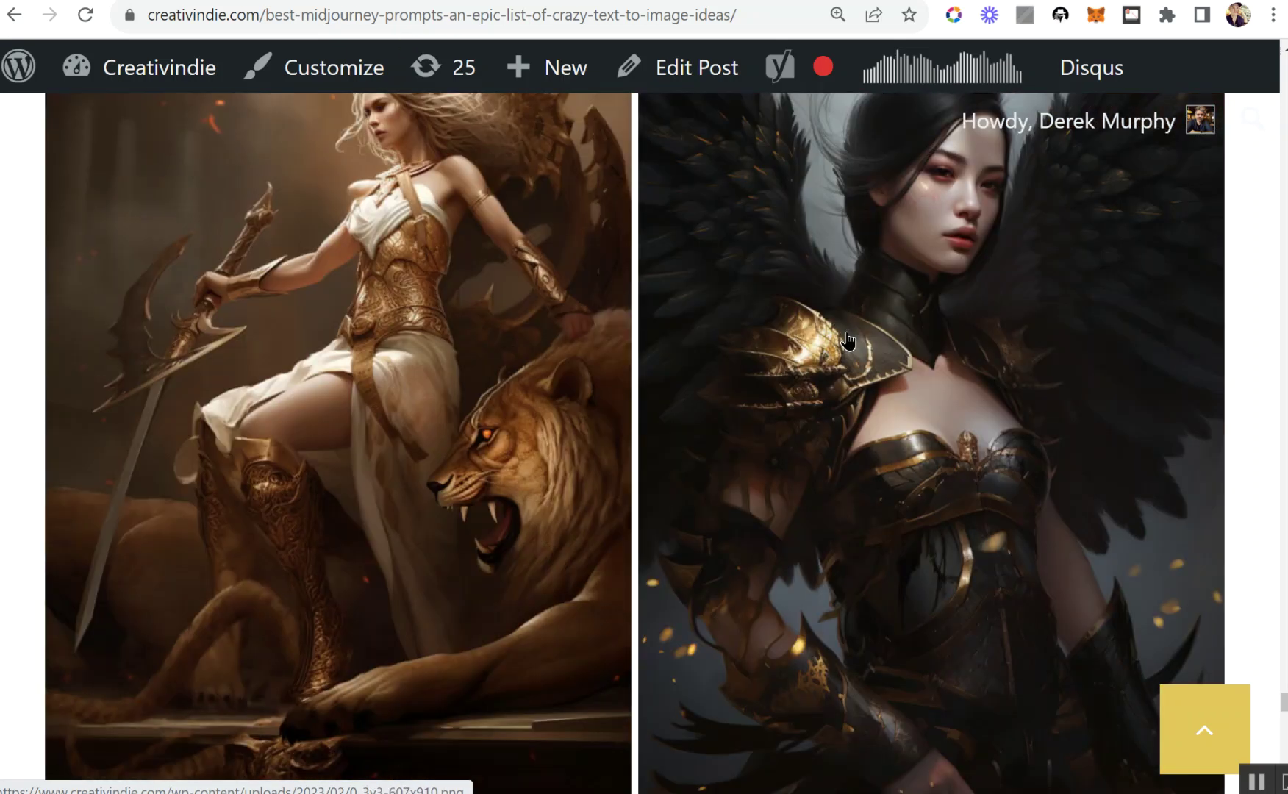
pyautogui.scroll(1, 724, 201)
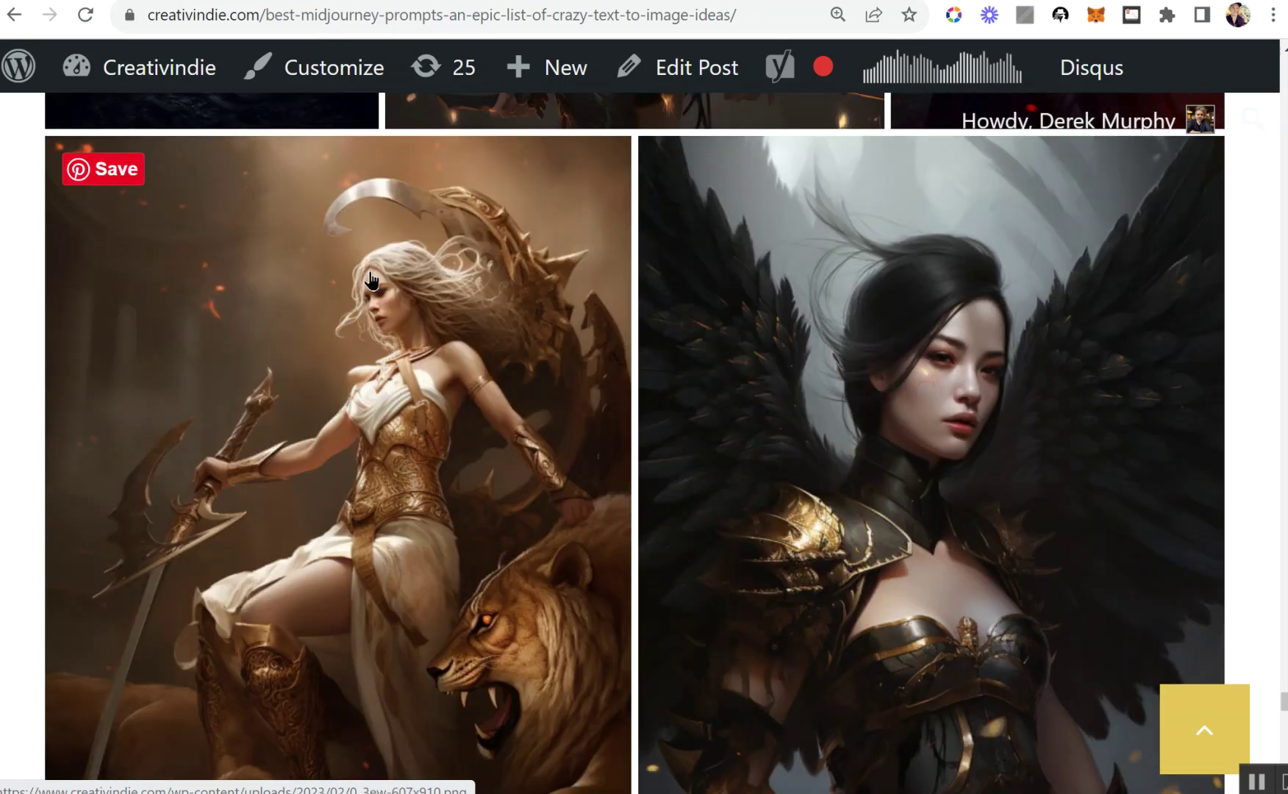
pyautogui.scroll(-2, 413, 675)
pyautogui.scroll(-8, 865, 417)
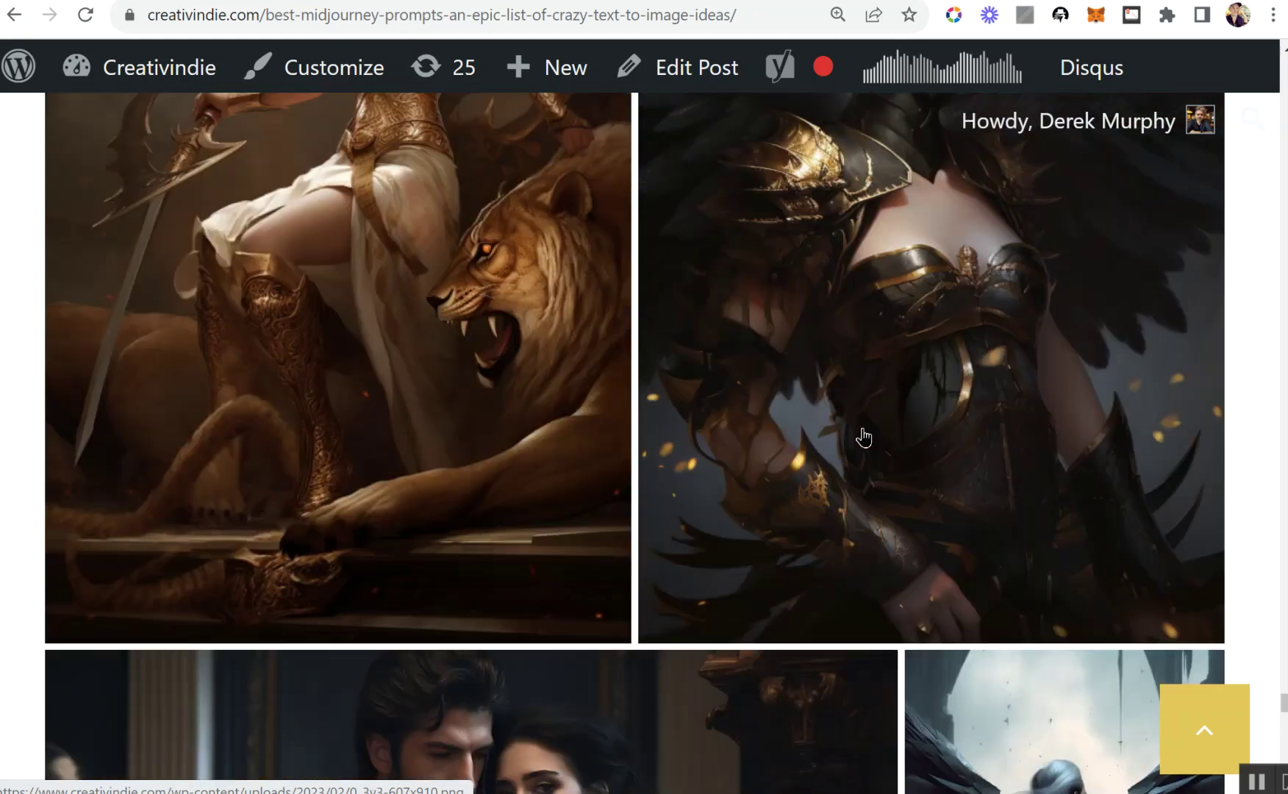
pyautogui.scroll(-4, 863, 449)
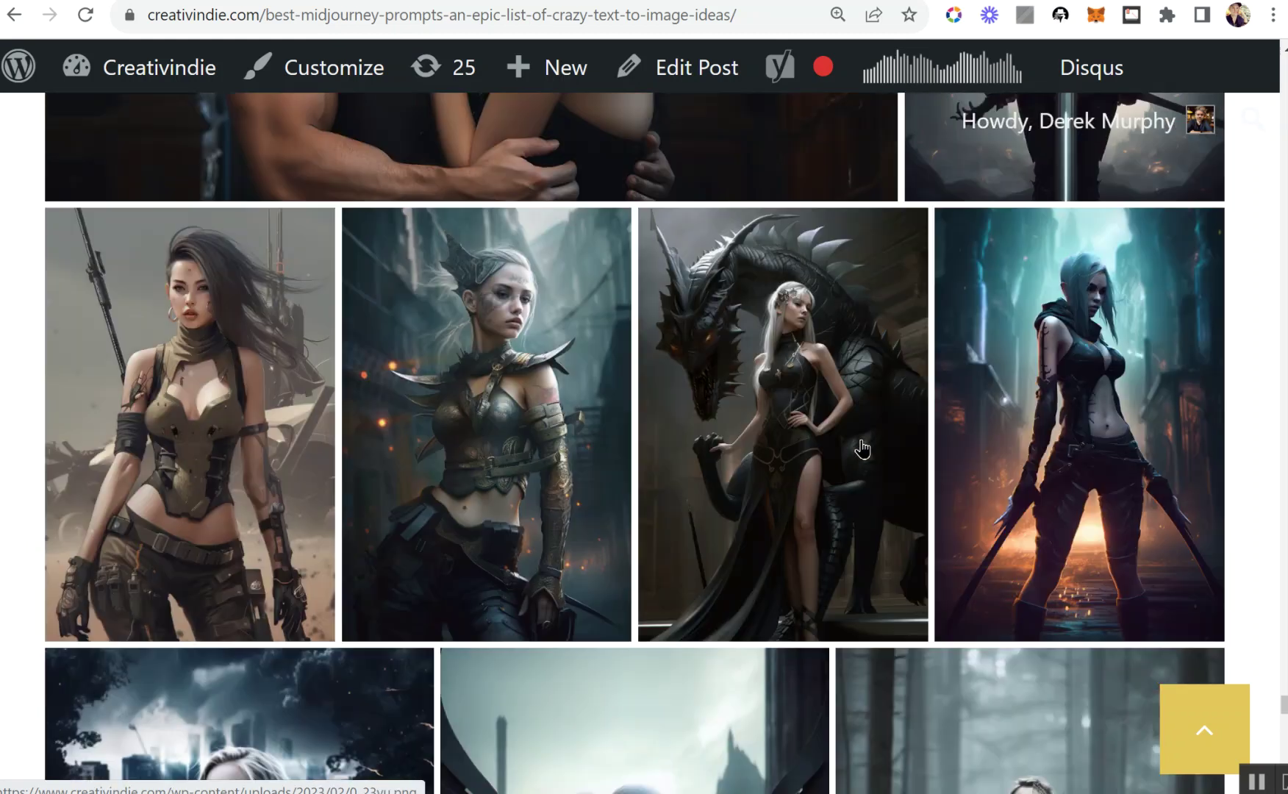
pyautogui.scroll(-2, 887, 535)
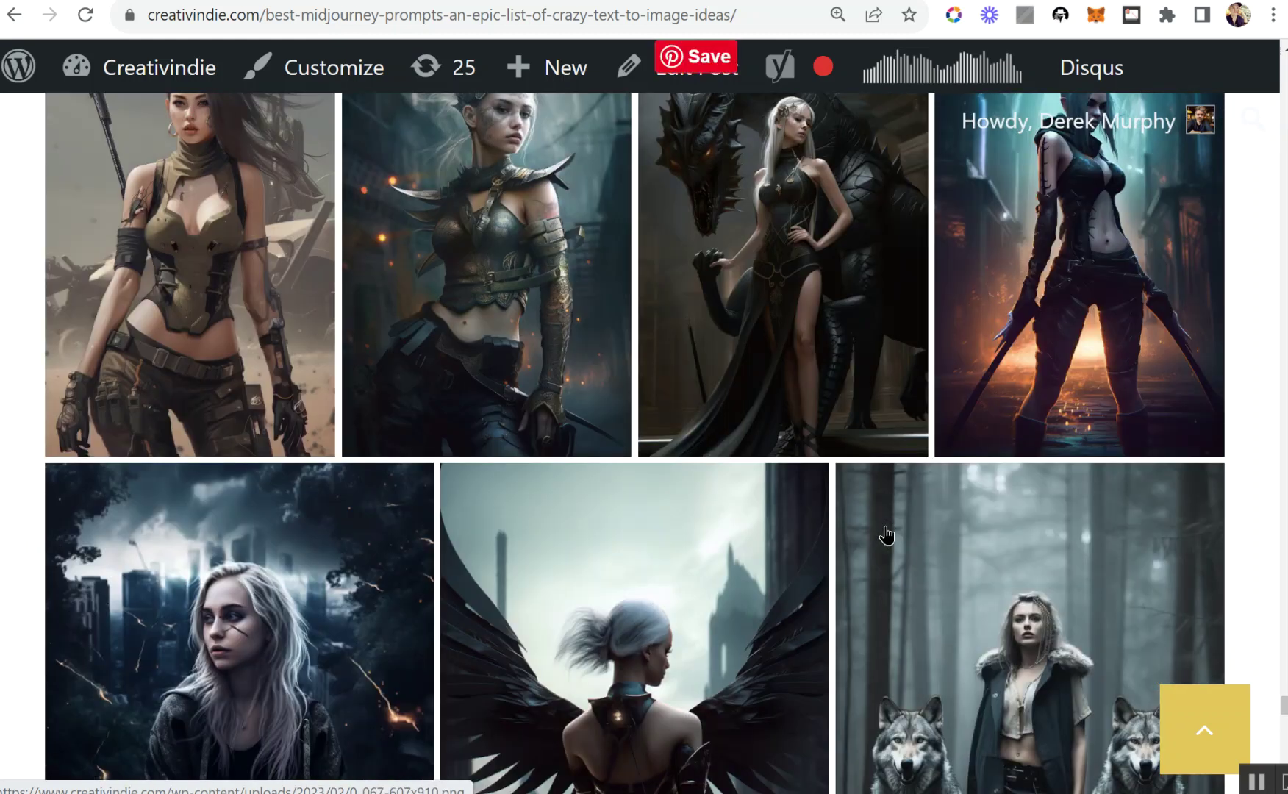
pyautogui.scroll(-8, 887, 535)
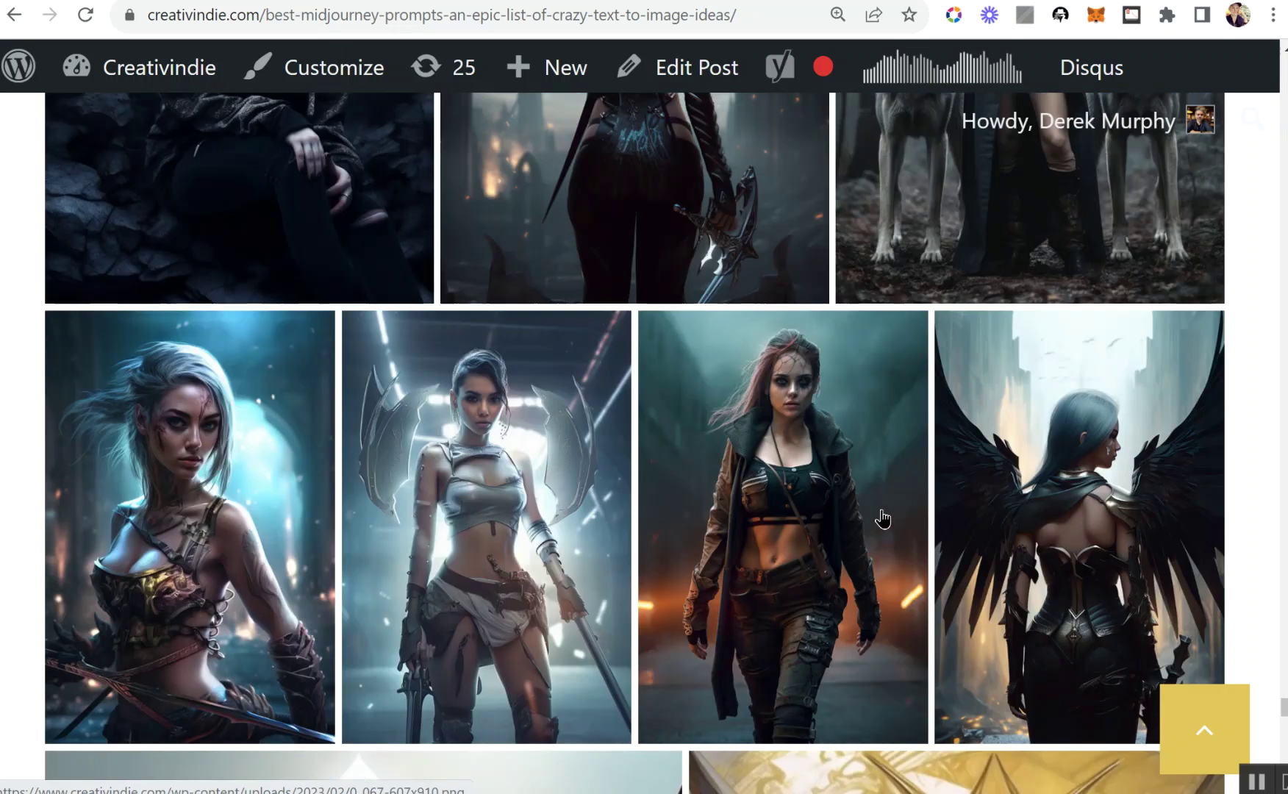
pyautogui.moveTo(782, 378)
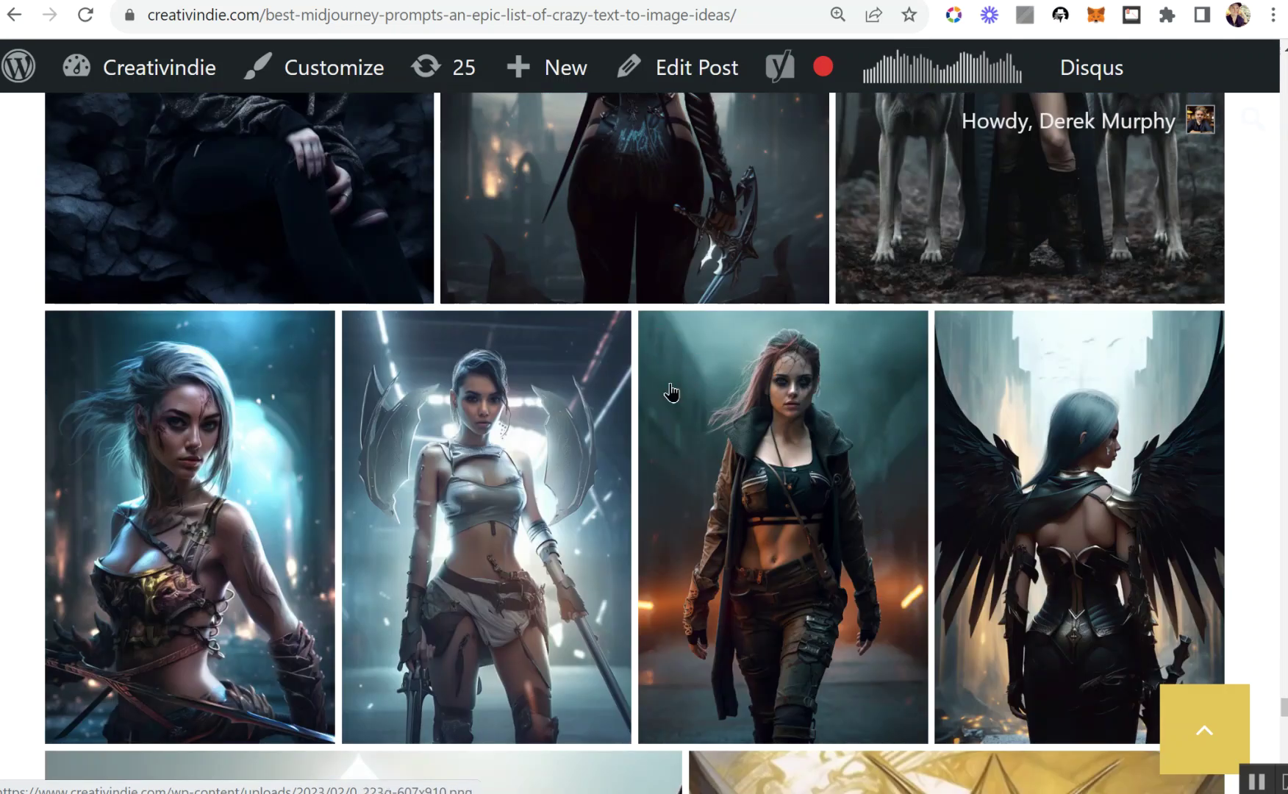
pyautogui.scroll(-6, 780, 587)
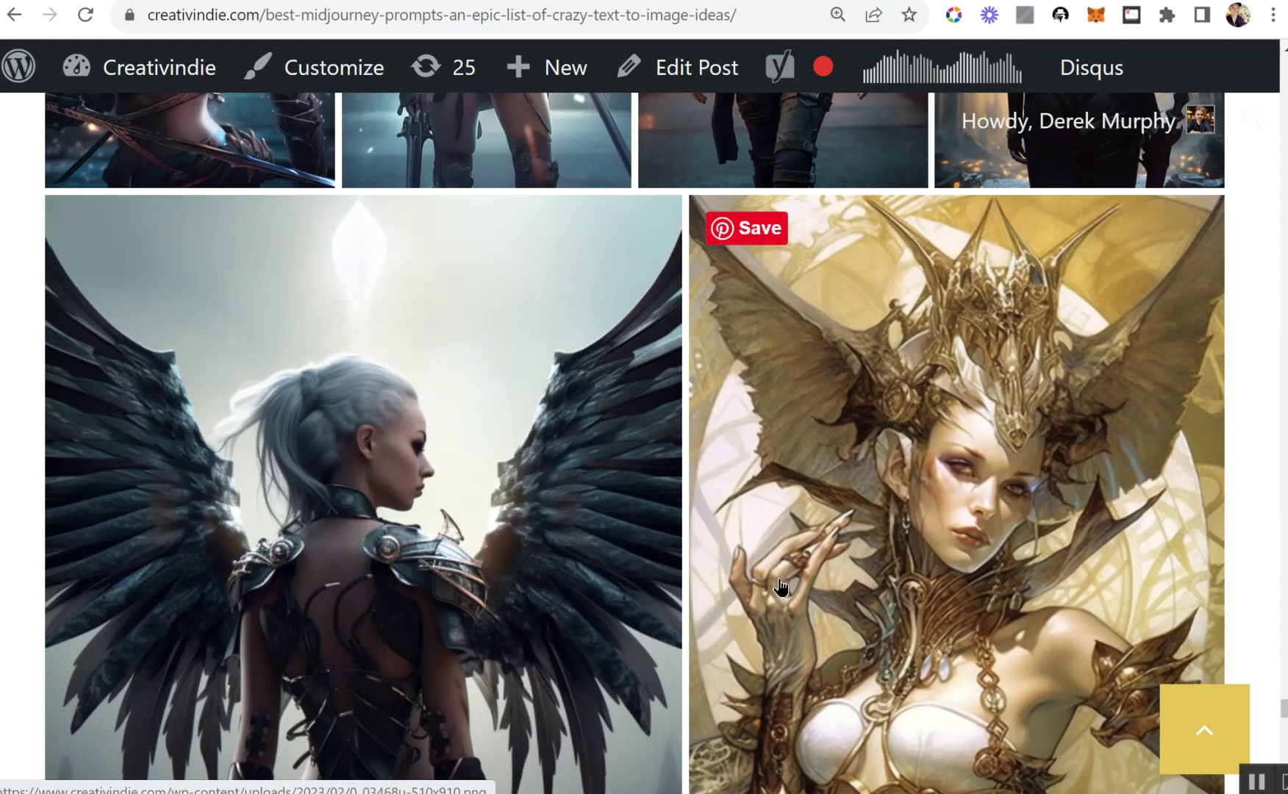
pyautogui.scroll(-20, 781, 588)
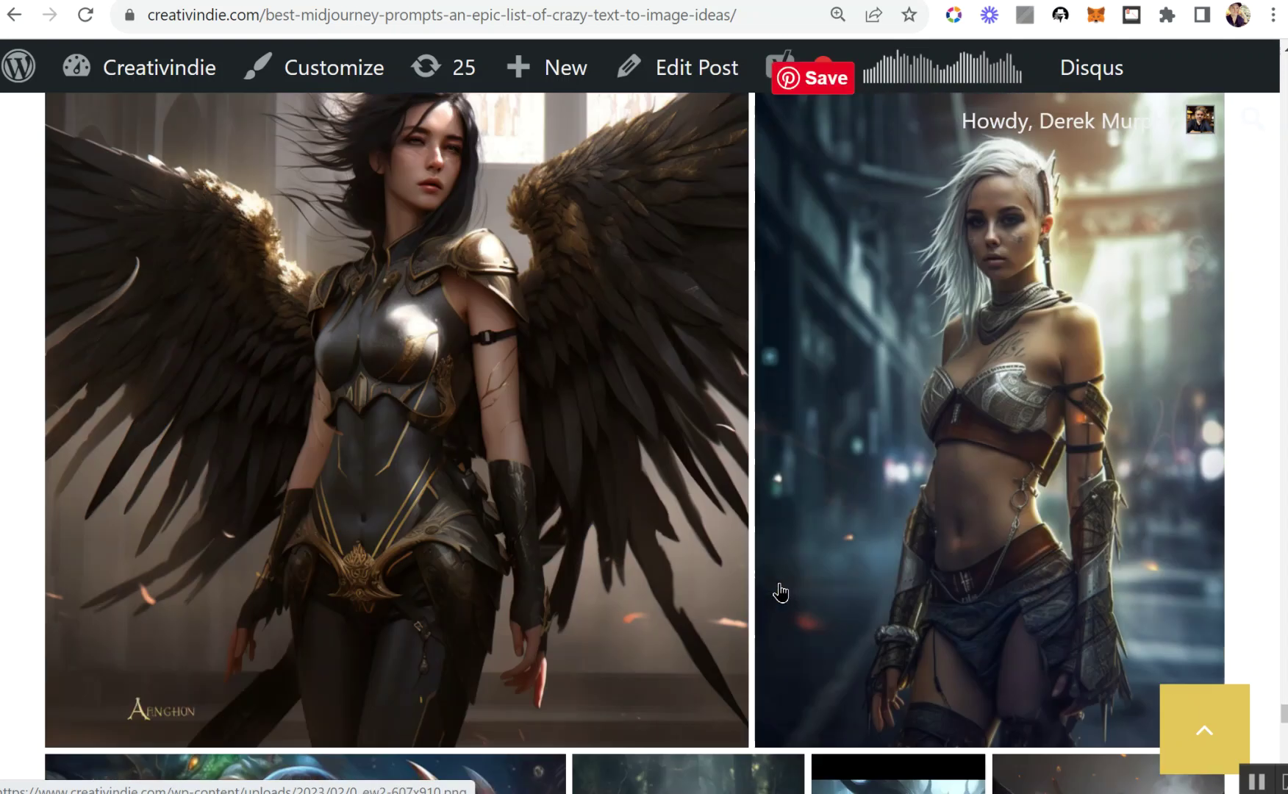
pyautogui.scroll(-8, 774, 590)
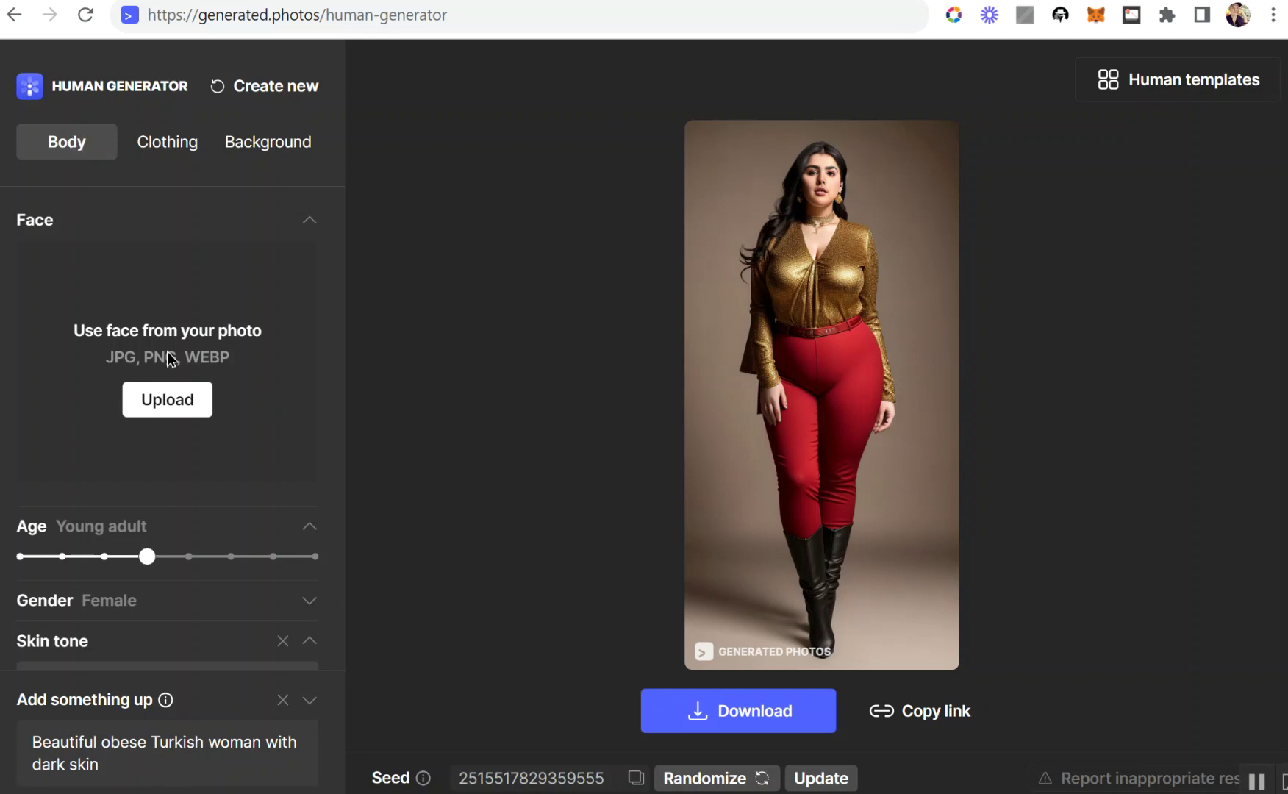
# - Review the human generator's body settings, from age, skin tone, ethnicity and body type through the available poses
pyautogui.scroll(-5, 173, 382)
pyautogui.scroll(3, 126, 334)
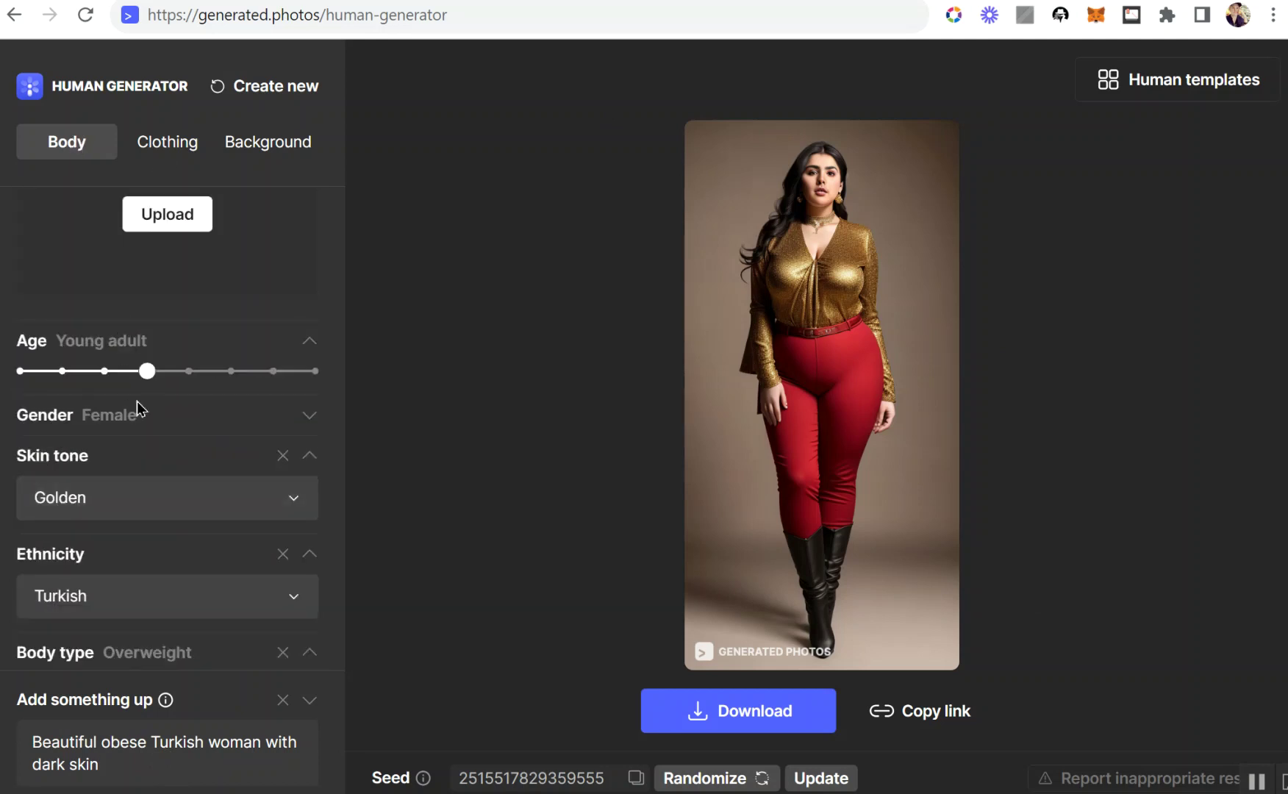
pyautogui.scroll(-3, 164, 471)
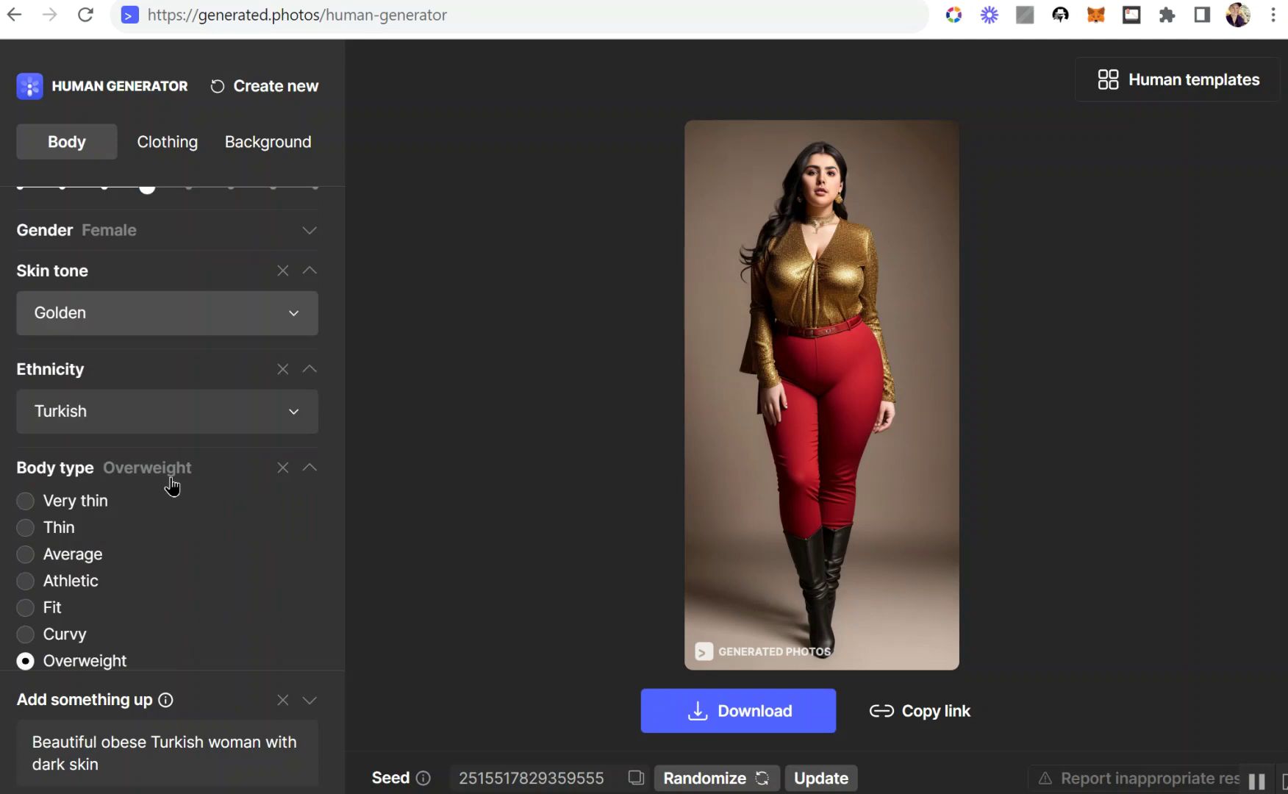
pyautogui.scroll(-3, 162, 448)
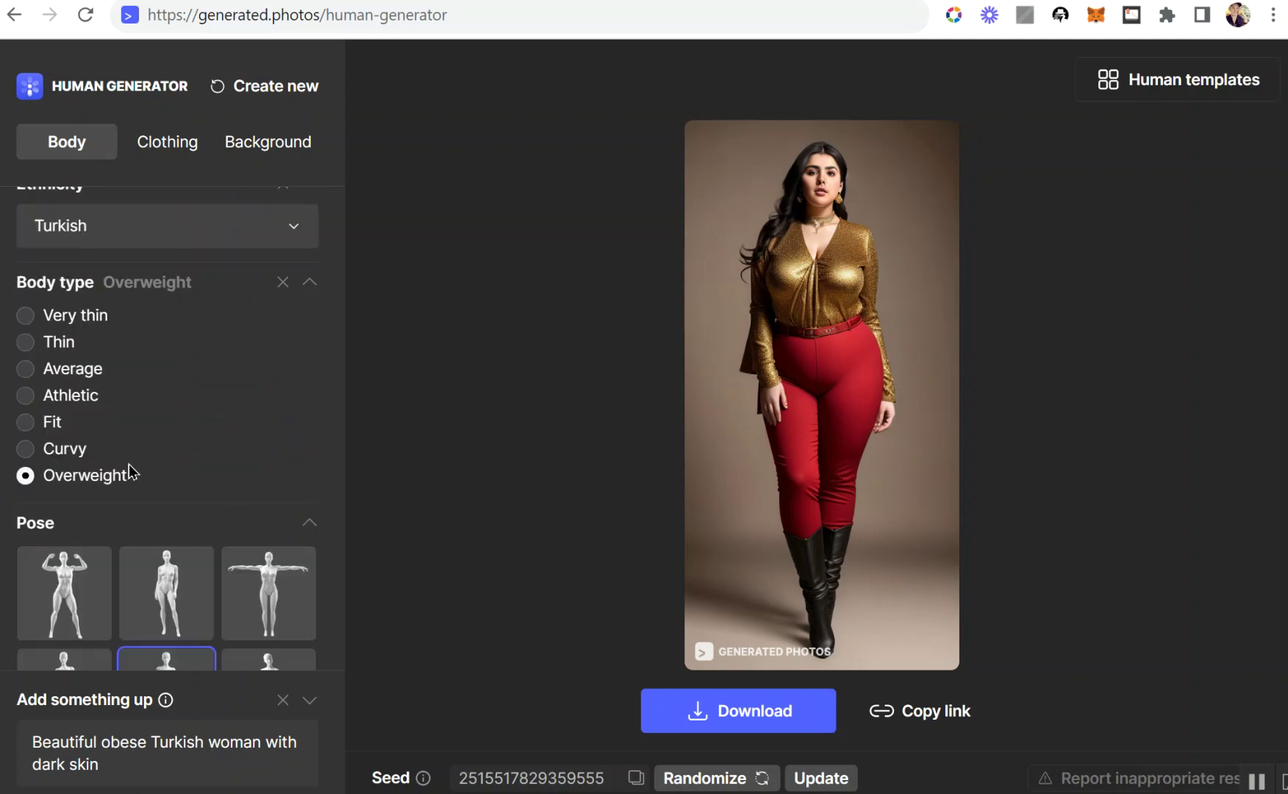
pyautogui.scroll(-3, 81, 402)
pyautogui.scroll(-3, 97, 490)
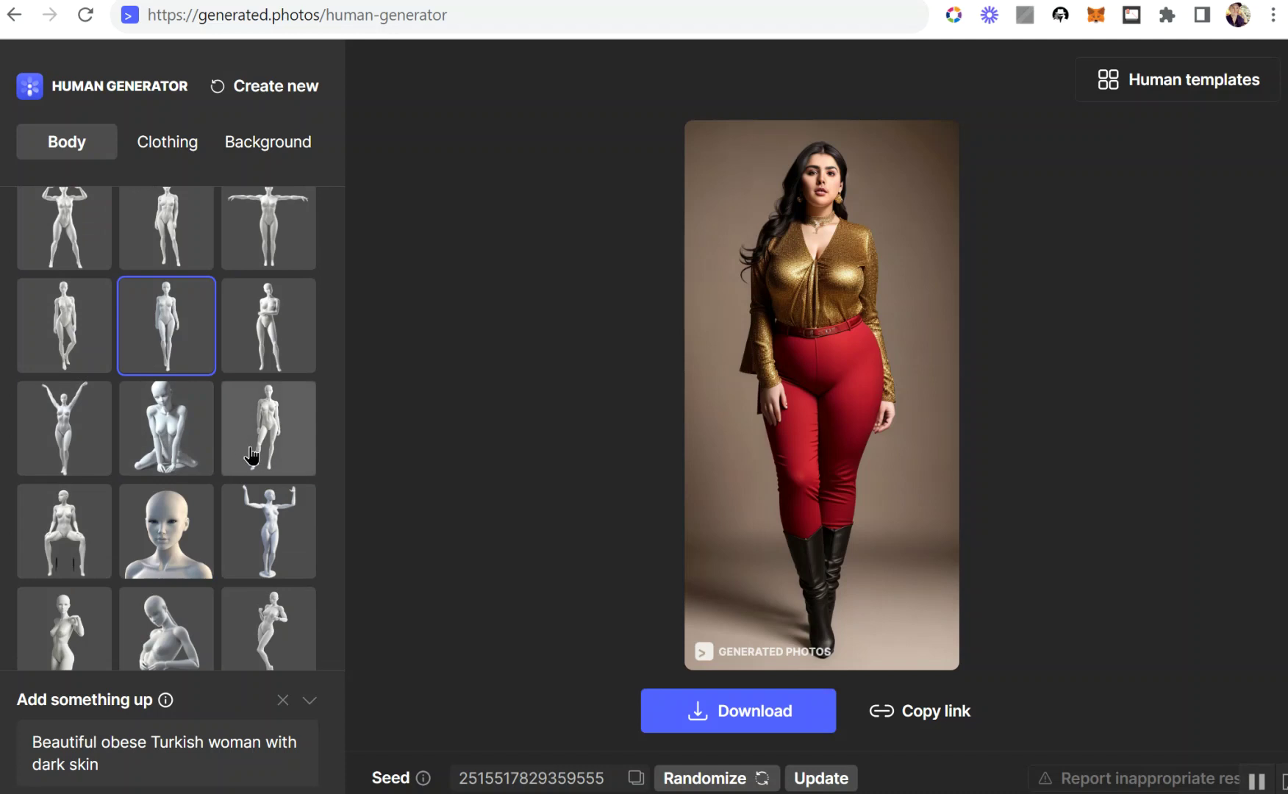
pyautogui.scroll(-3, 220, 395)
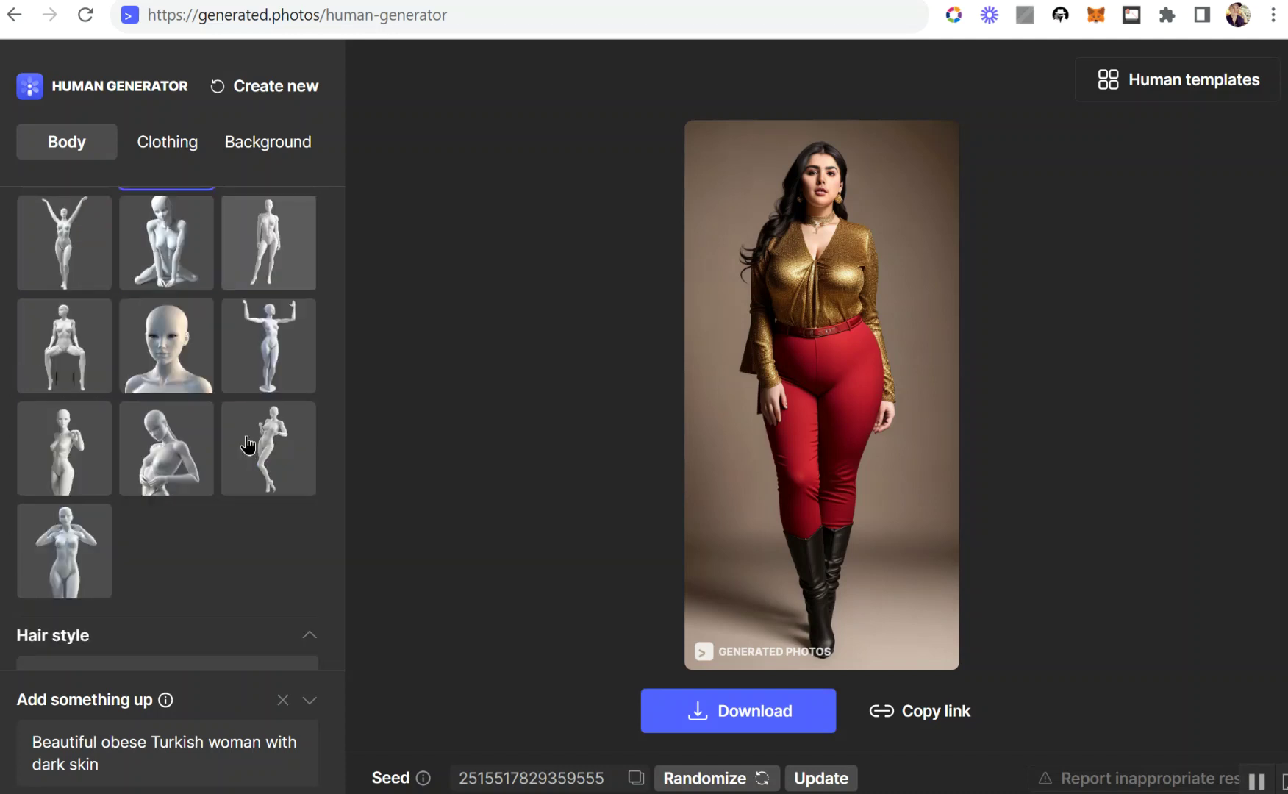
pyautogui.scroll(3, 226, 346)
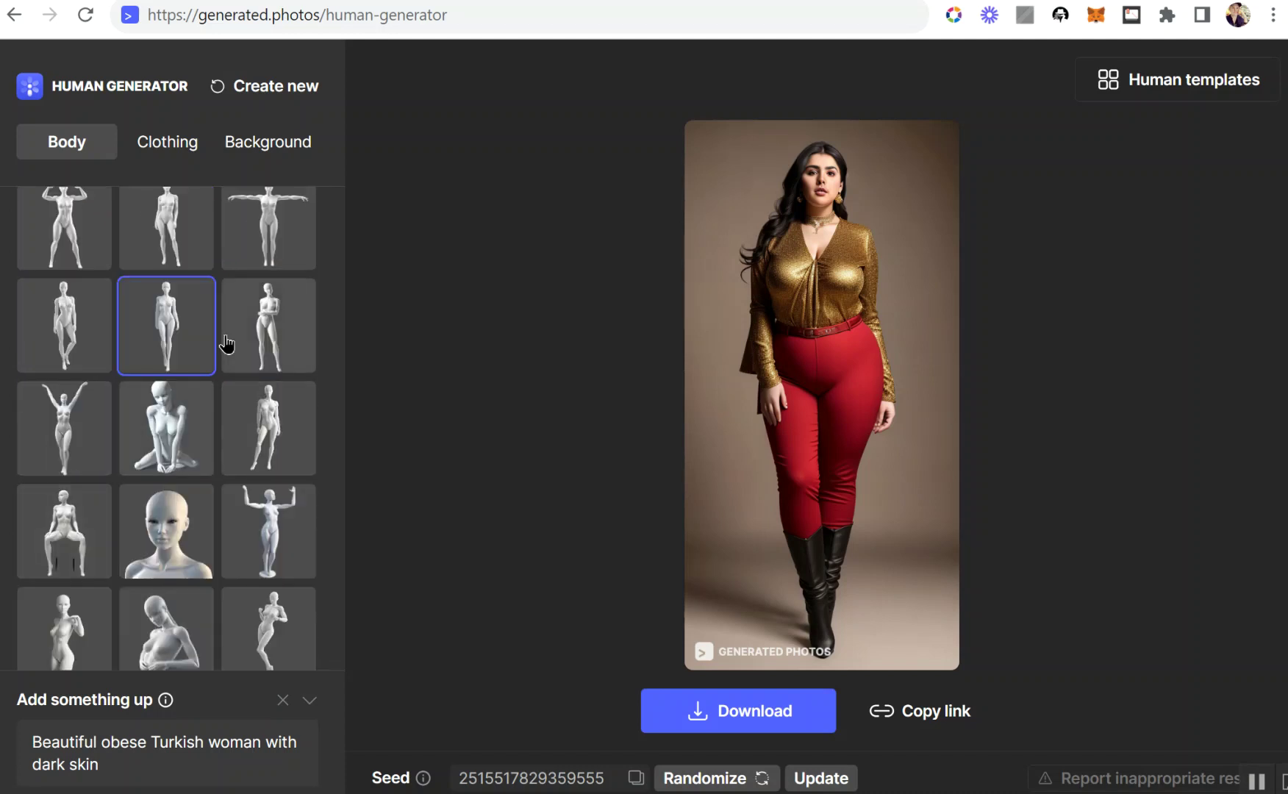
# - Choose the standing bent-knee pose with hands raised, and set the added description to "gothic dark academia horror supernatural school uniform, pretty girl"
pyautogui.scroll(3, 232, 372)
pyautogui.scroll(-3, 227, 374)
pyautogui.click(289, 615)
pyautogui.scroll(-3, 287, 535)
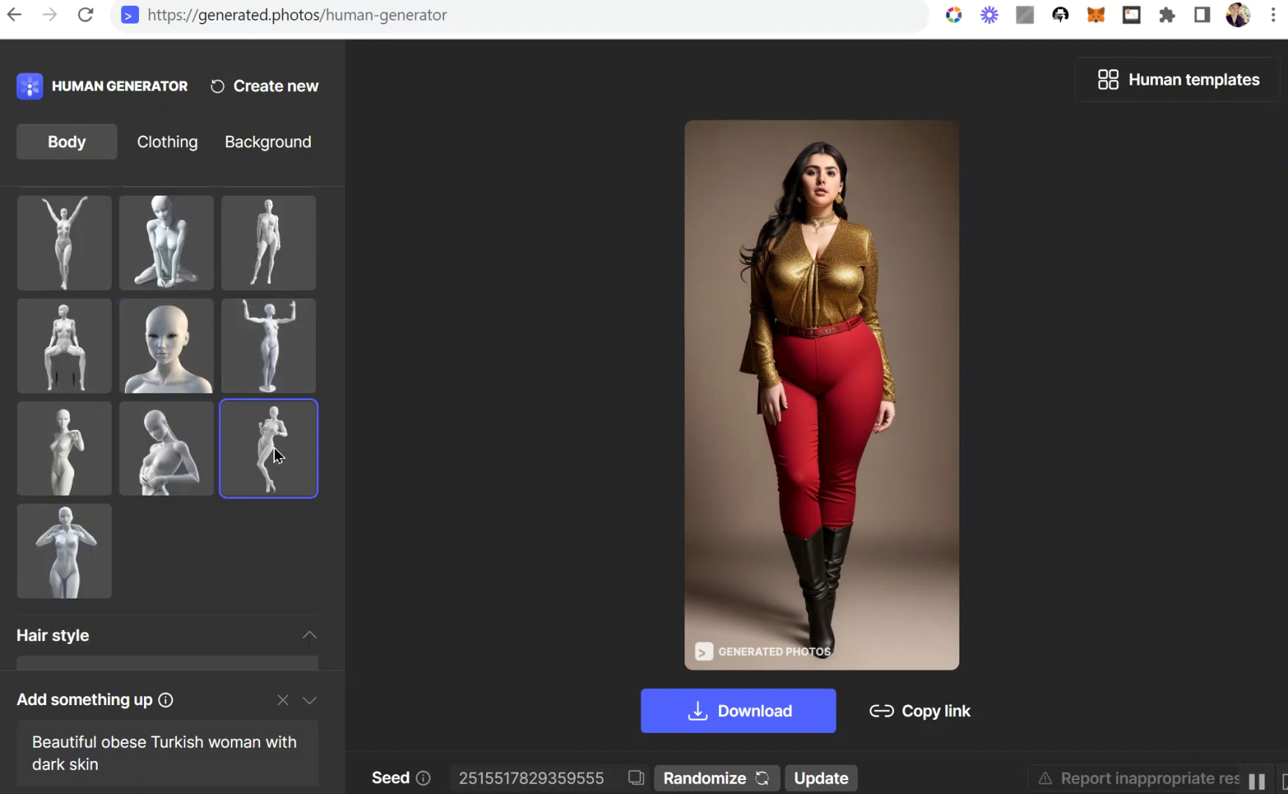
pyautogui.scroll(5, 238, 521)
pyautogui.scroll(-5, 208, 492)
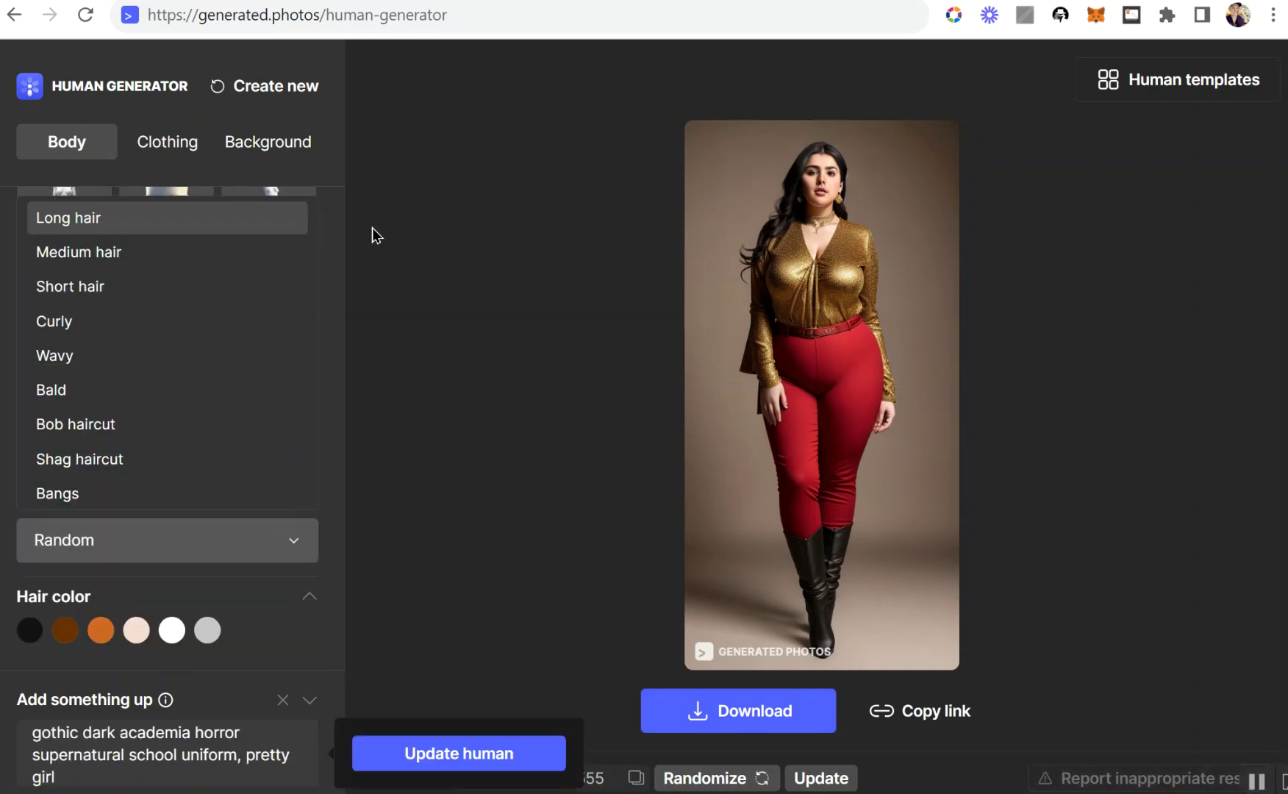
# - Set the hair style to Bangs and the hair color to Black, and regenerate the human
pyautogui.click(103, 228)
pyautogui.click(98, 493)
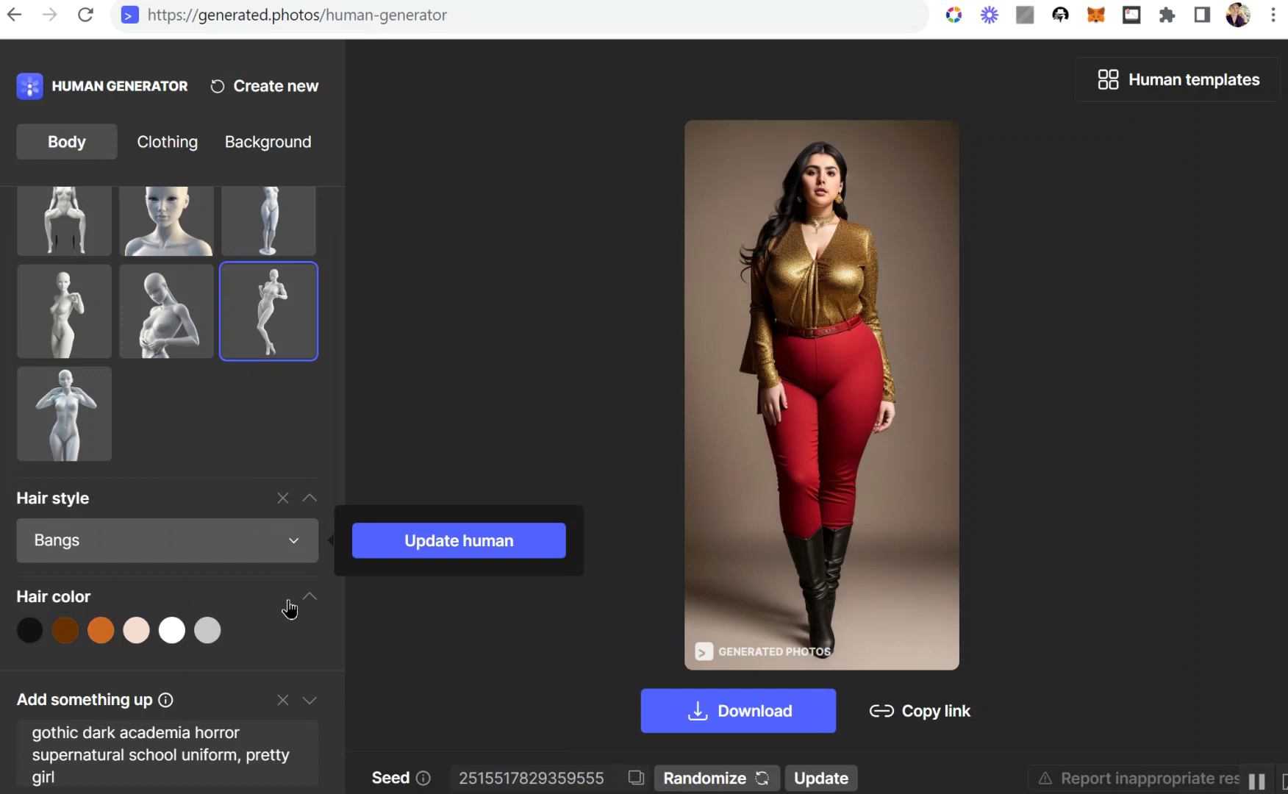
pyautogui.click(29, 633)
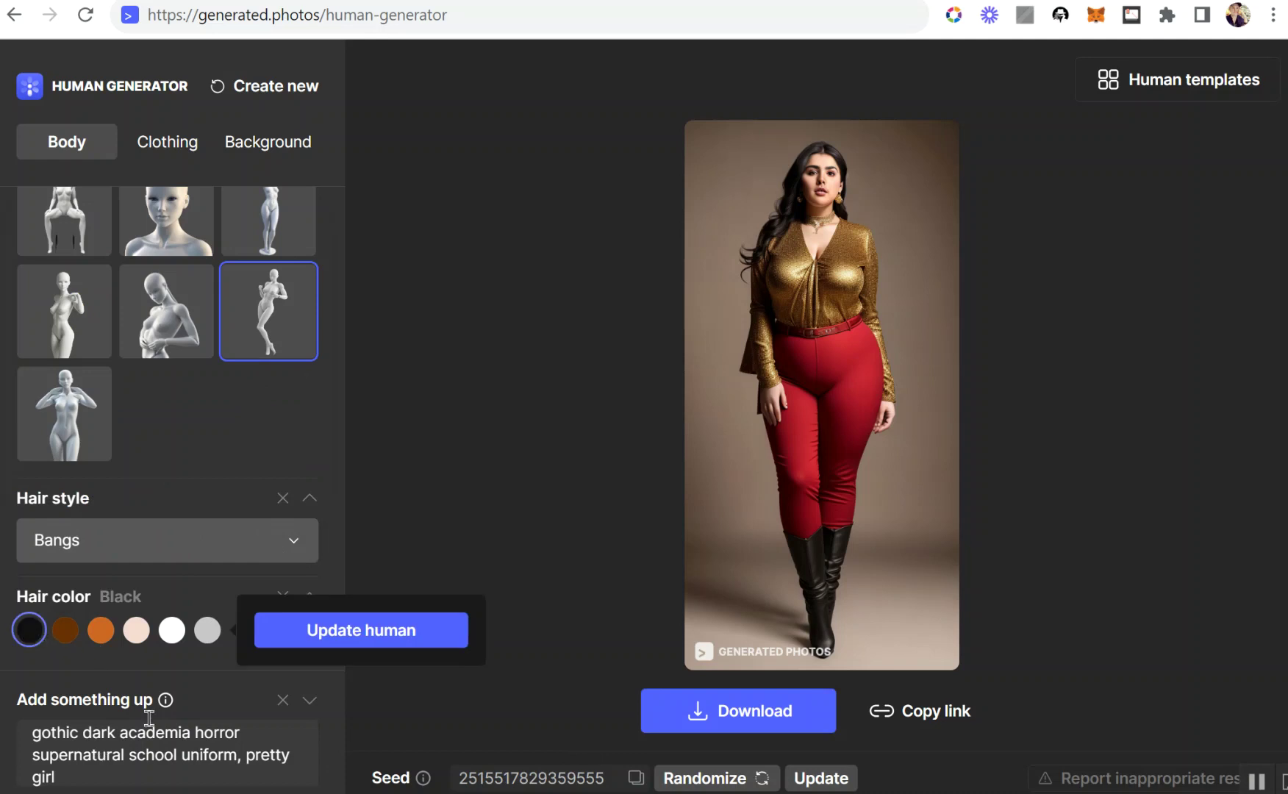
pyautogui.click(360, 639)
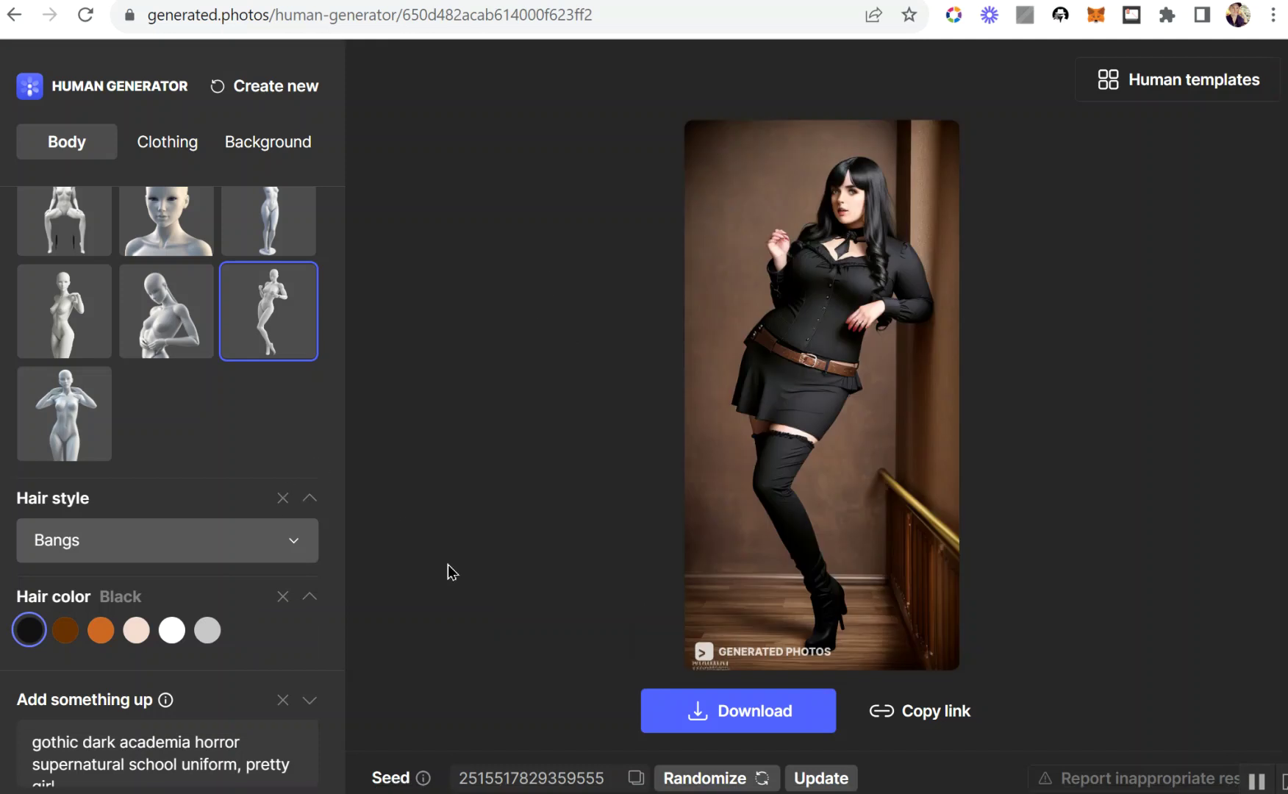
# - Set the character's body type to Thin and the ethnicity to Argentine
pyautogui.scroll(8, 331, 485)
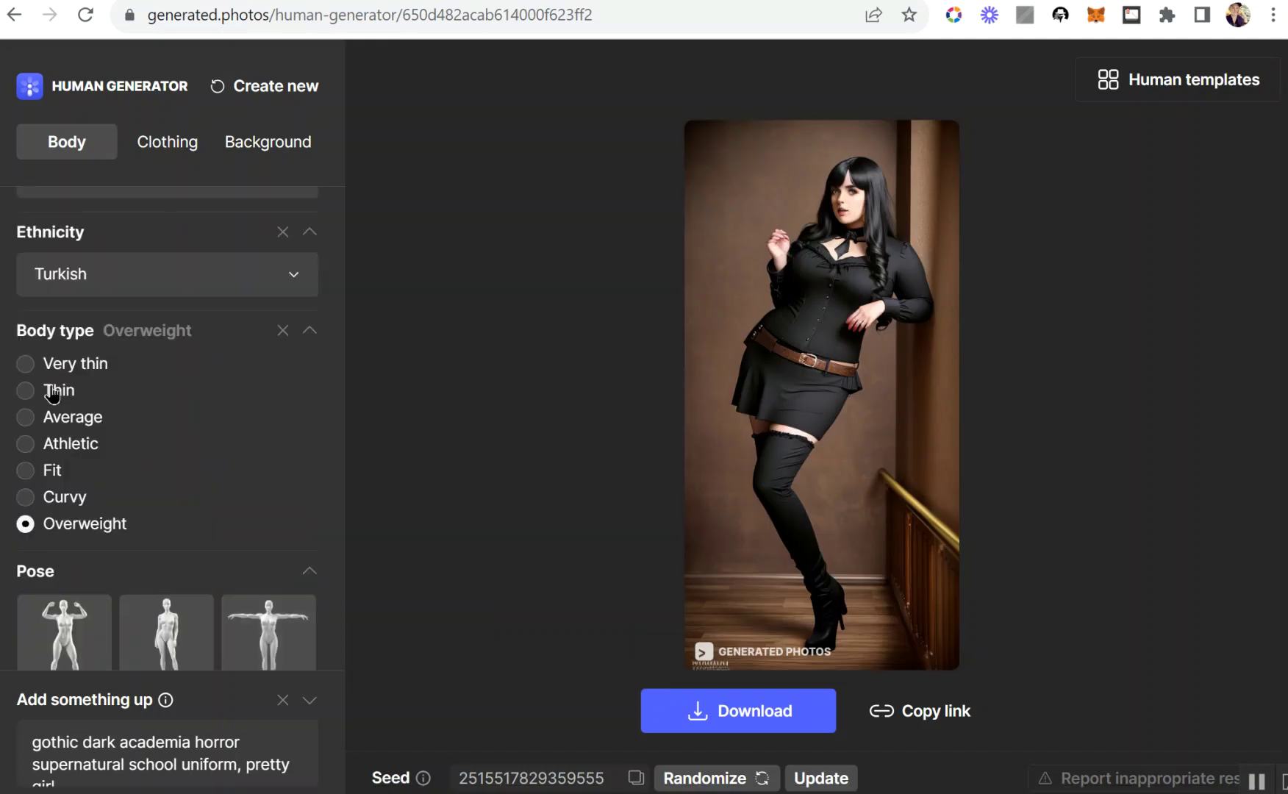
pyautogui.click(25, 390)
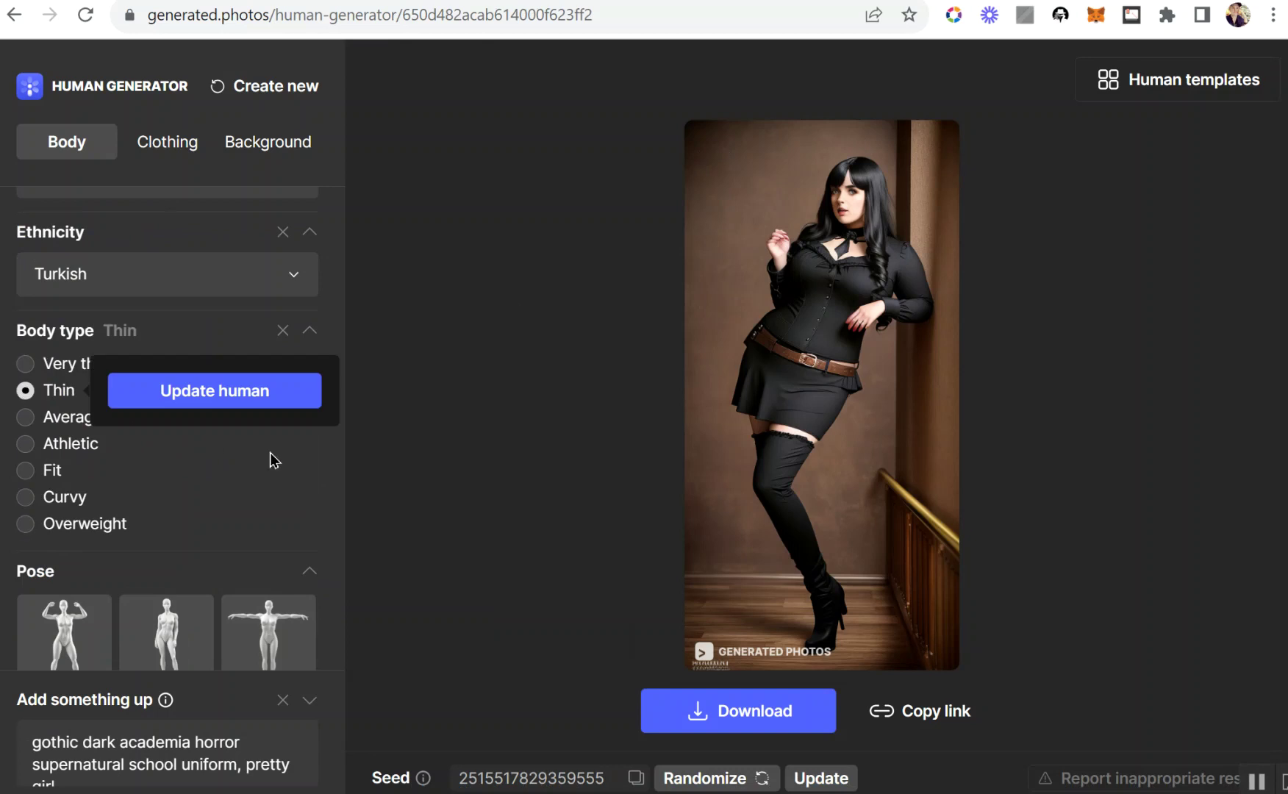
pyautogui.scroll(5, 269, 464)
pyautogui.click(194, 650)
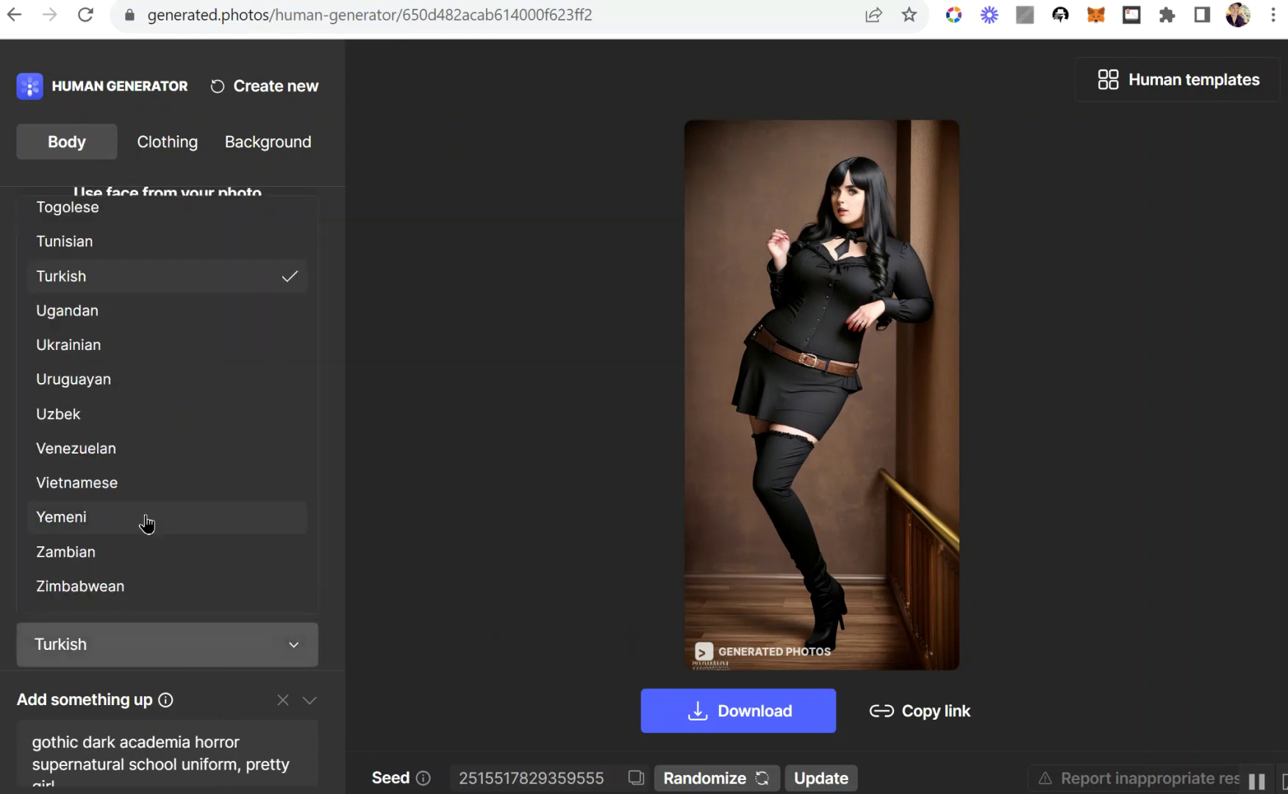
pyautogui.scroll(20, 154, 500)
pyautogui.scroll(-3, 164, 464)
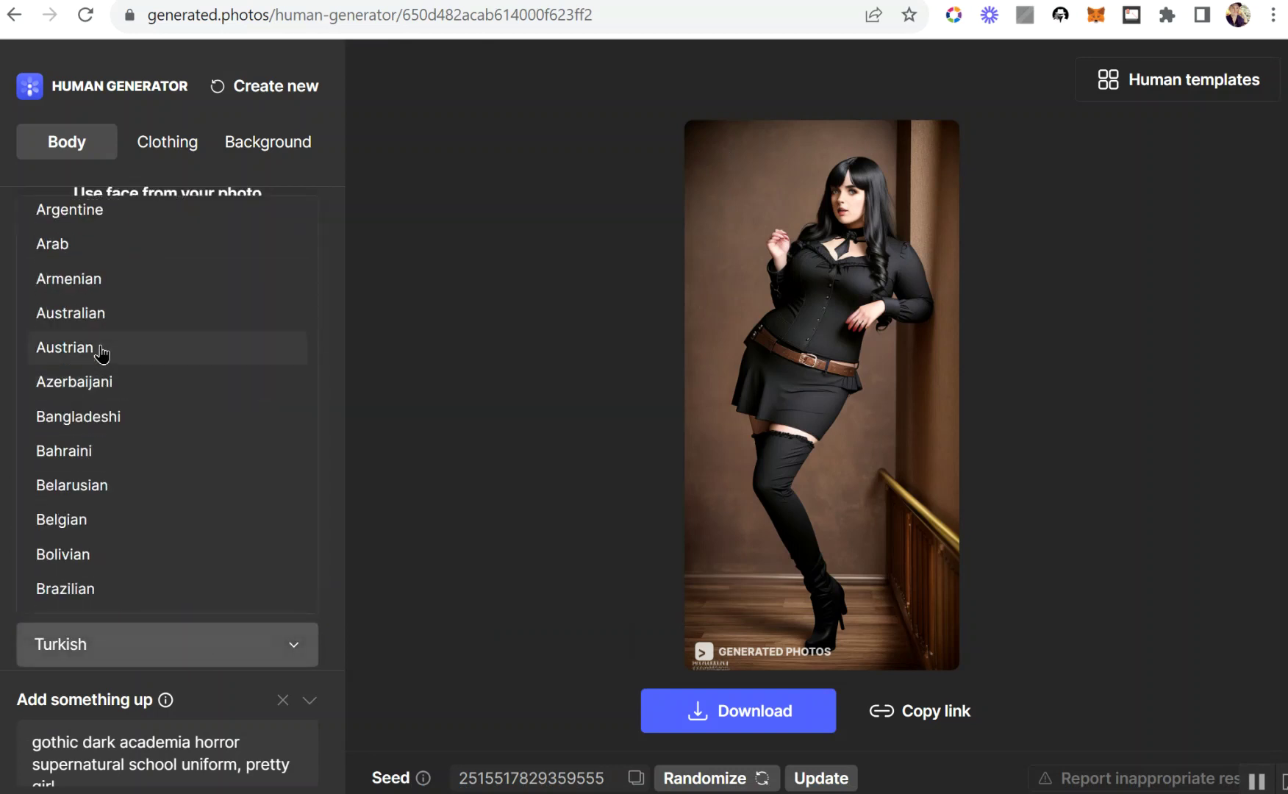
pyautogui.click(84, 219)
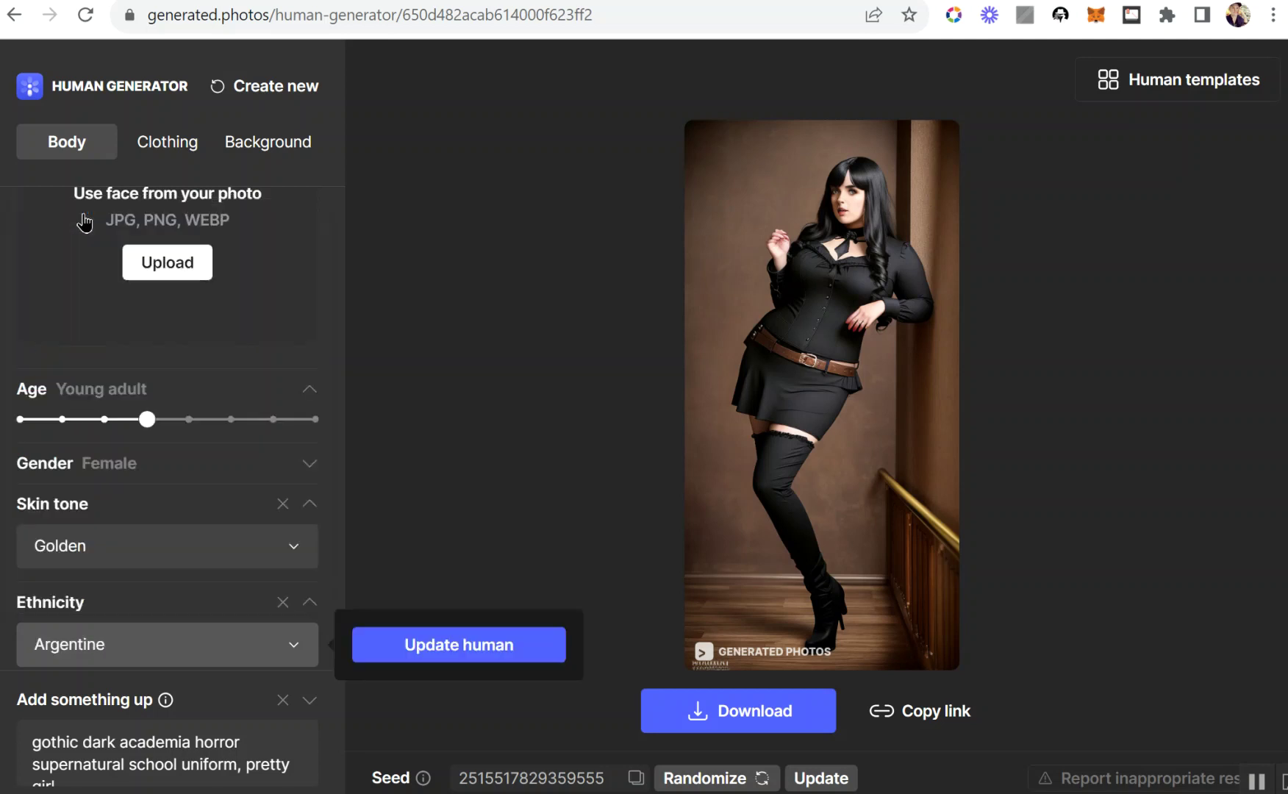
# - Change the character's skin tone to Porcelain
pyautogui.scroll(2, 182, 434)
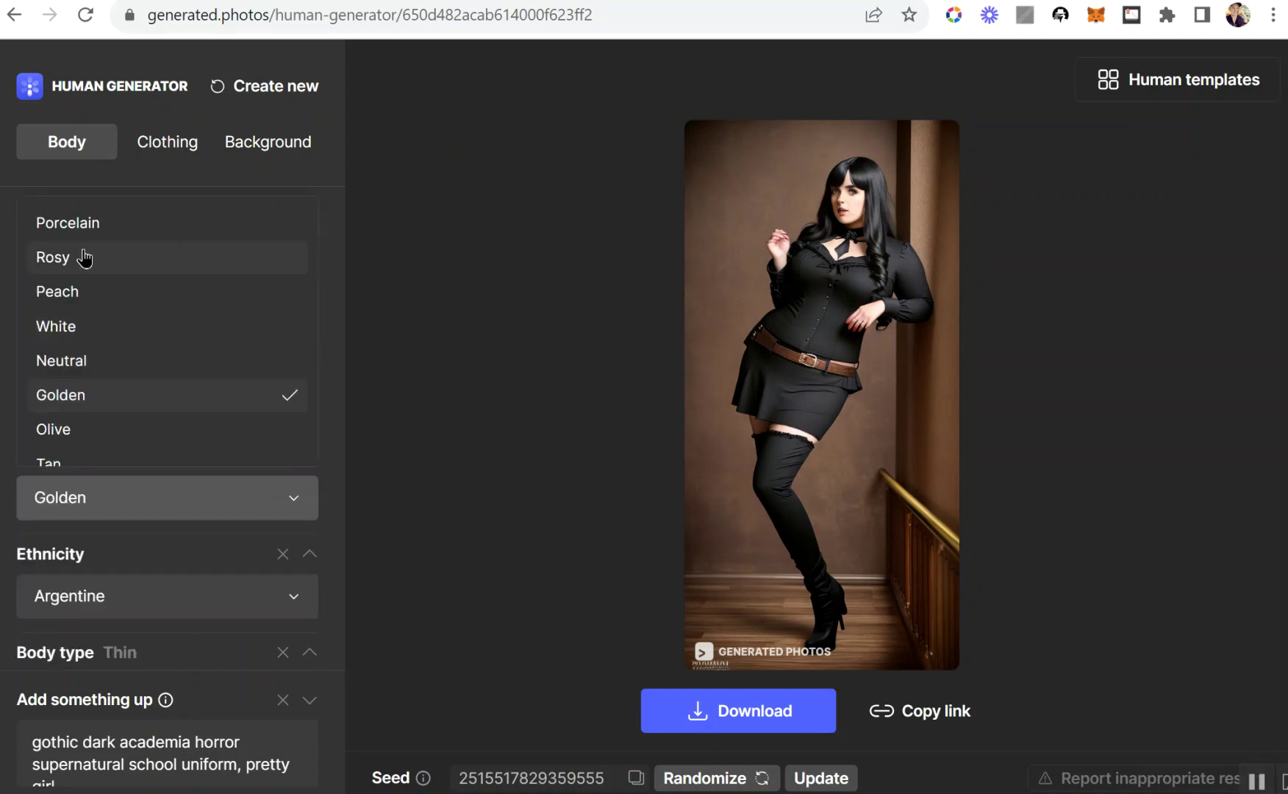
pyautogui.scroll(3, 96, 412)
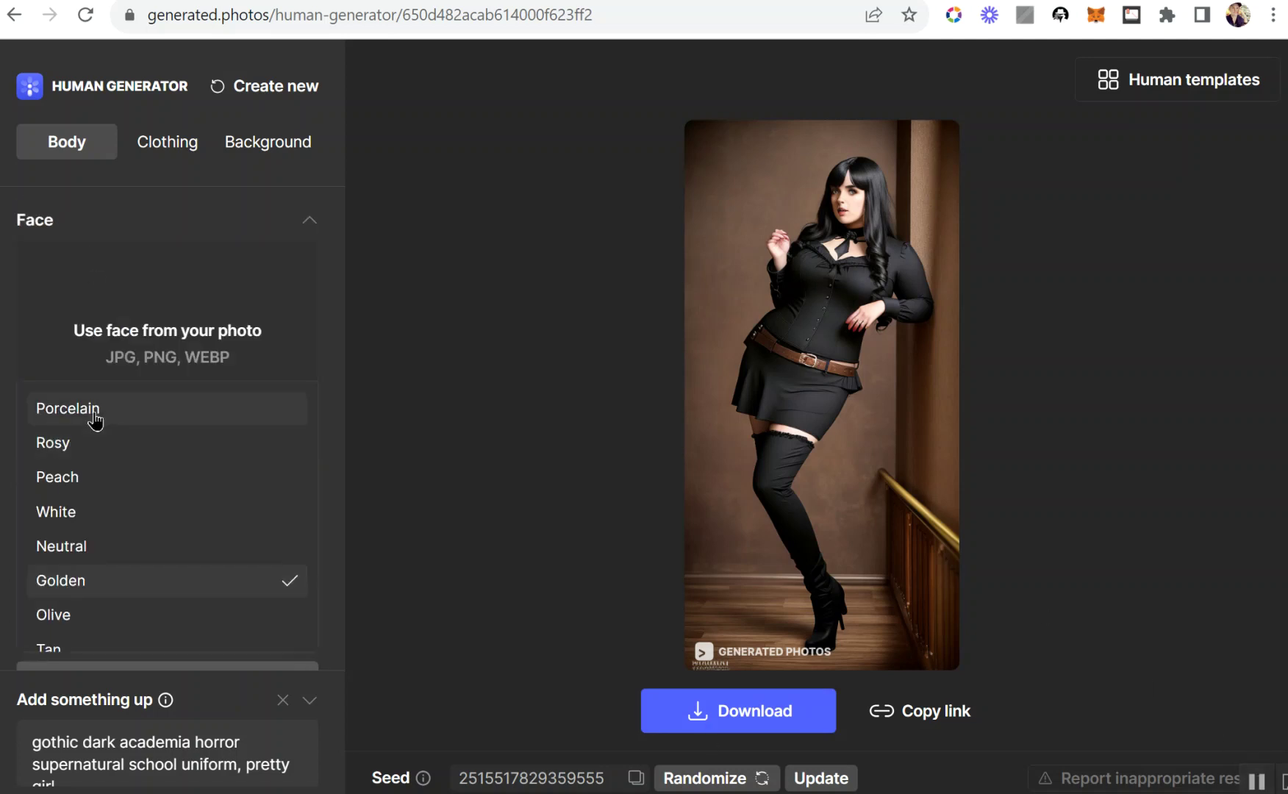
pyautogui.click(90, 412)
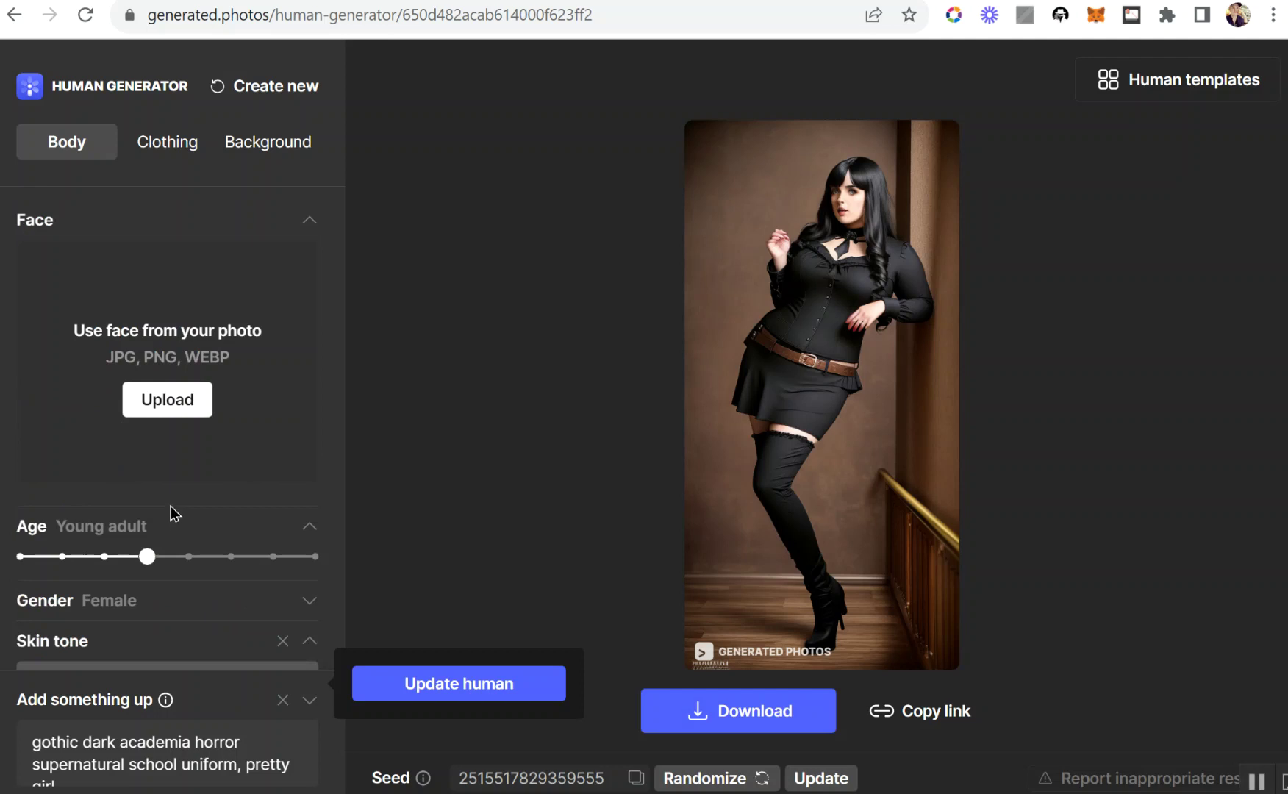
# - Set the character's clothing style to Punk and the clothing bottom to Mini Skirt
pyautogui.click(165, 151)
pyautogui.scroll(-3, 168, 395)
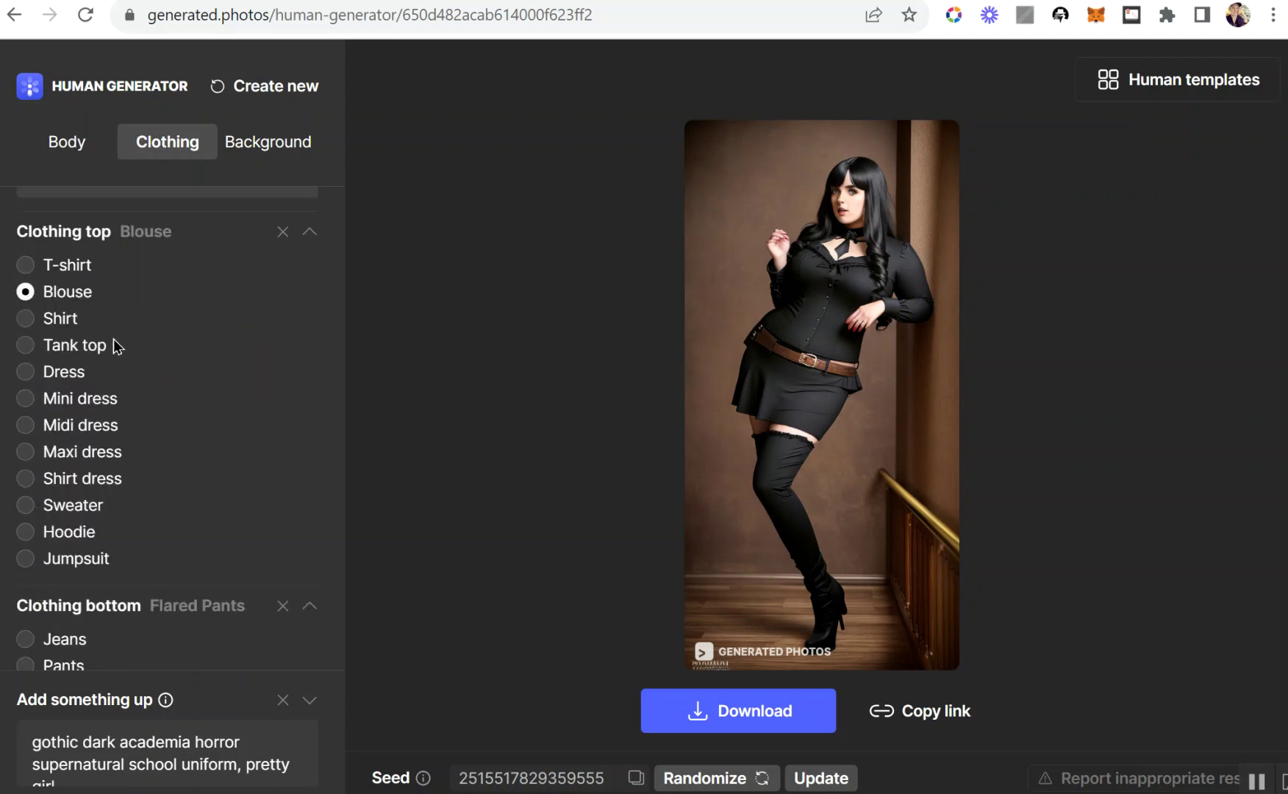
pyautogui.scroll(3, 86, 278)
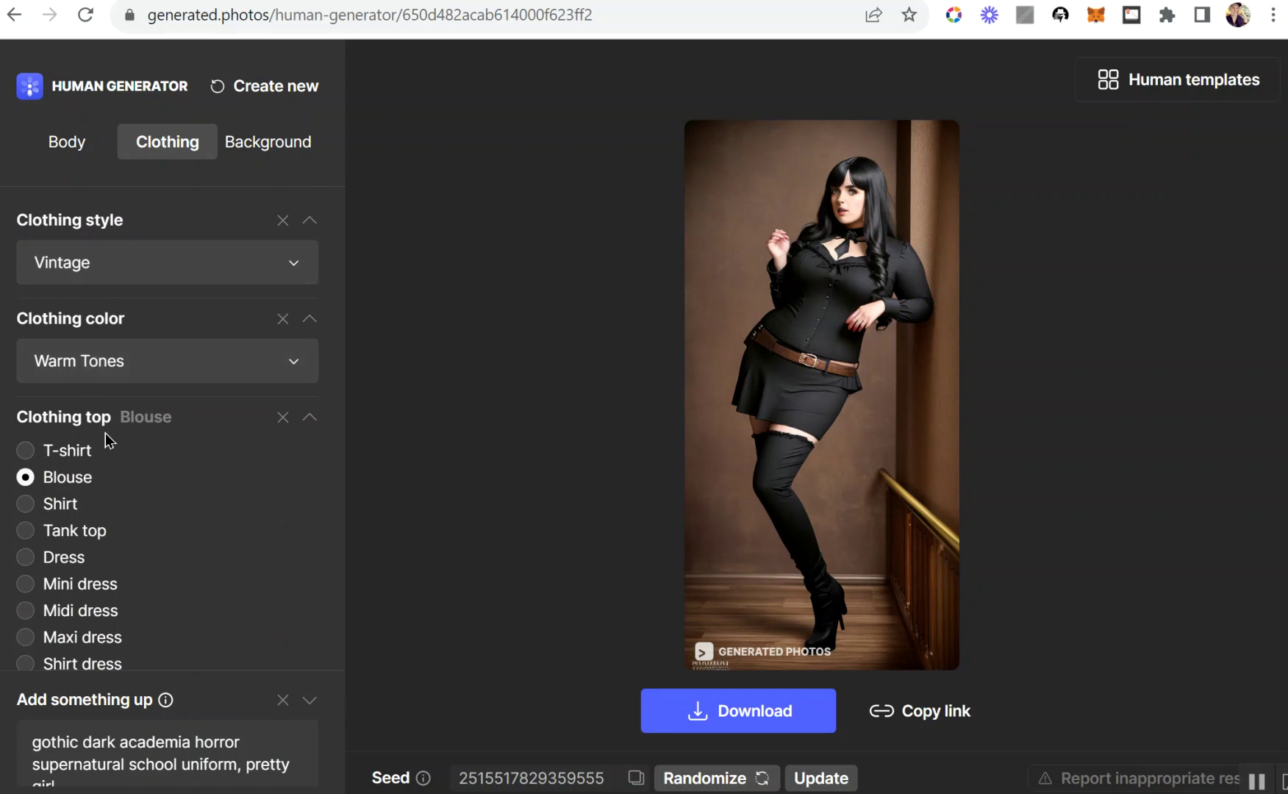
pyautogui.click(119, 278)
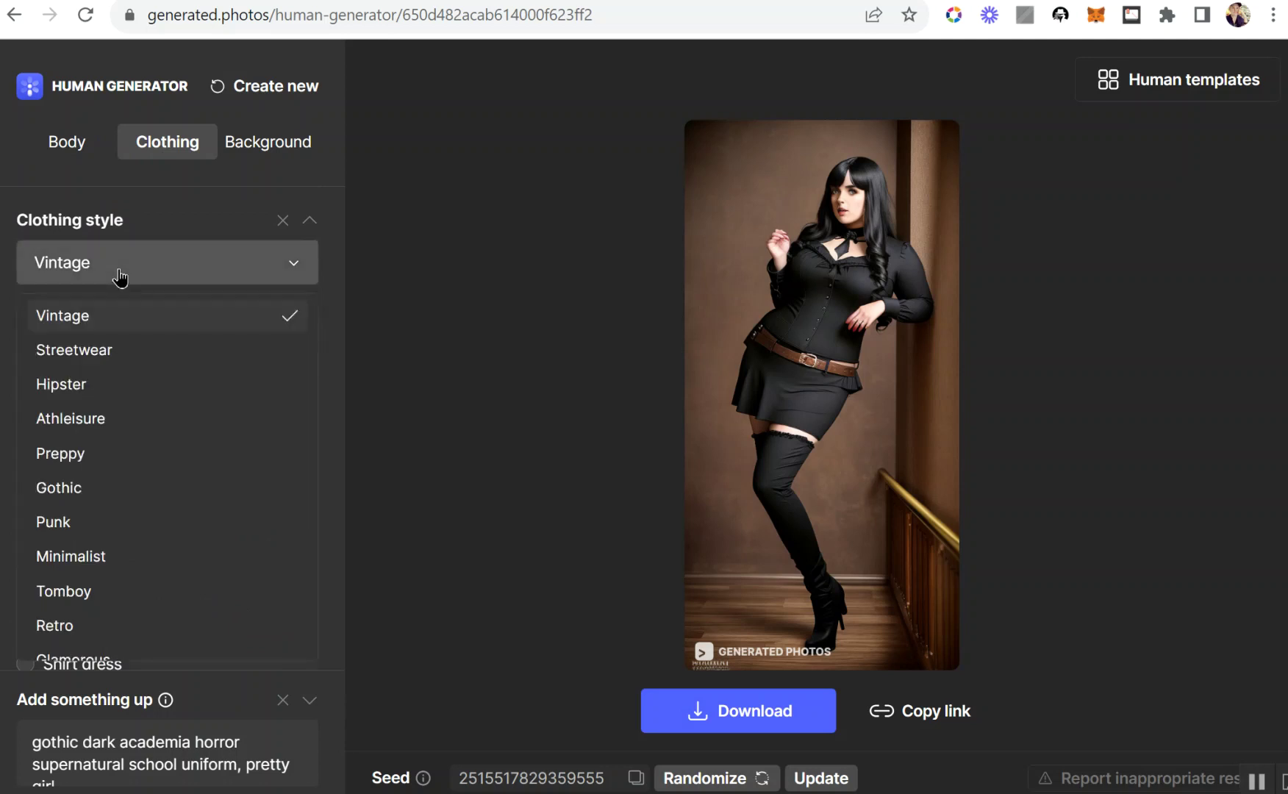
pyautogui.scroll(-3, 155, 519)
pyautogui.scroll(5, 156, 522)
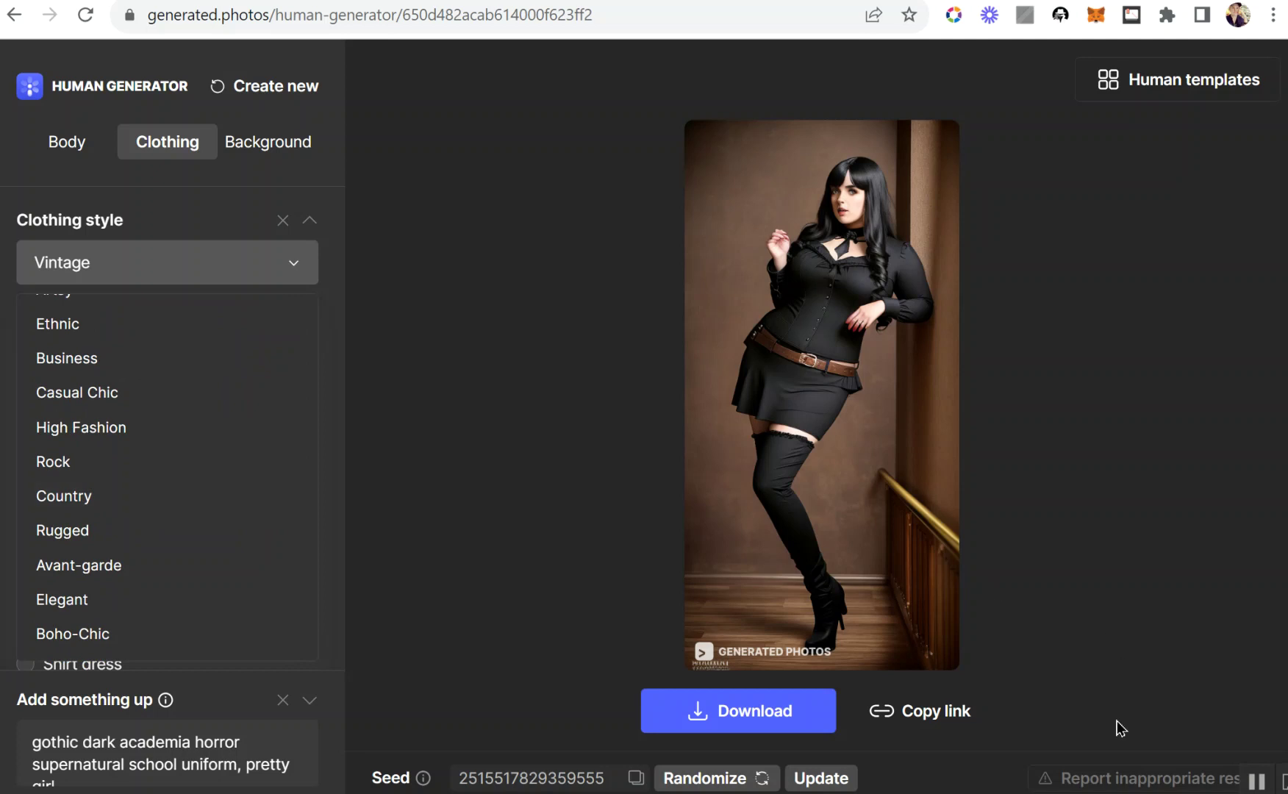
pyautogui.press('Escape')
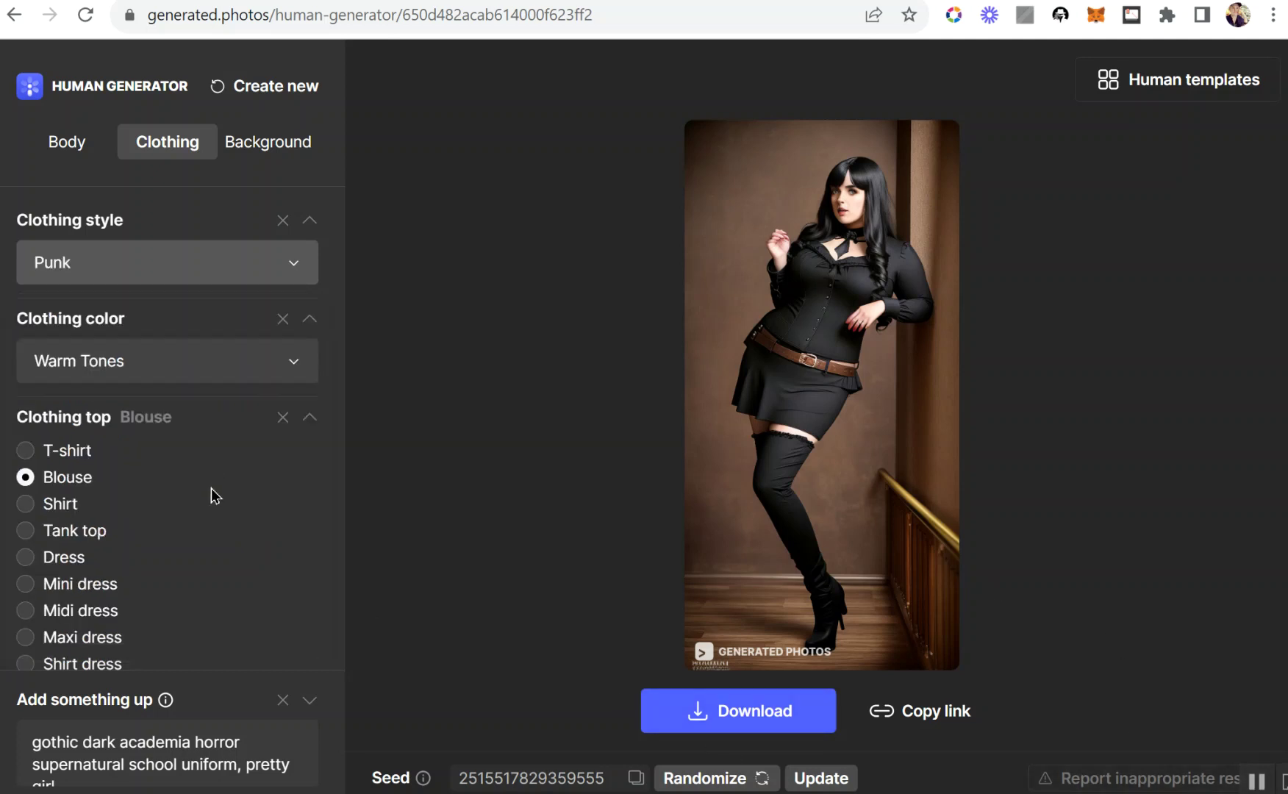
# - Change the clothing color to Black
pyautogui.click(134, 375)
pyautogui.scroll(-3, 140, 555)
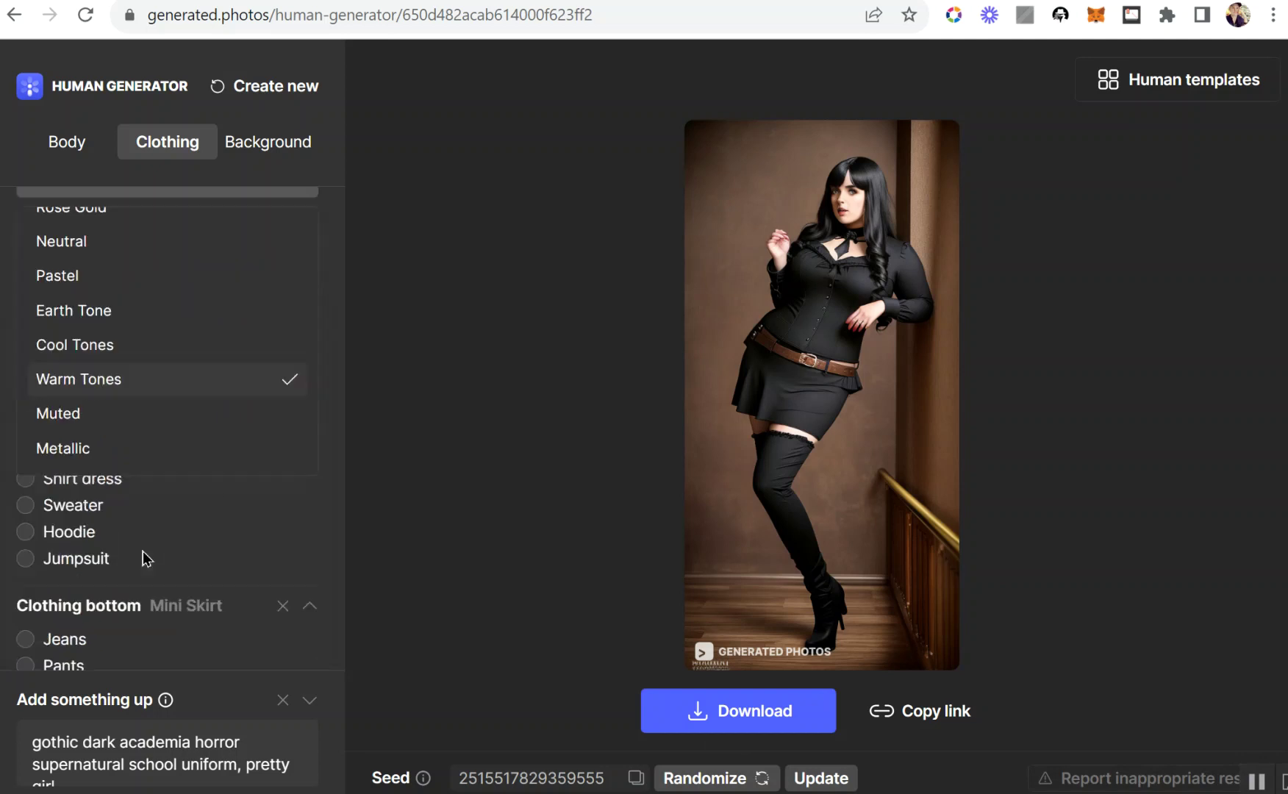
pyautogui.scroll(4, 101, 353)
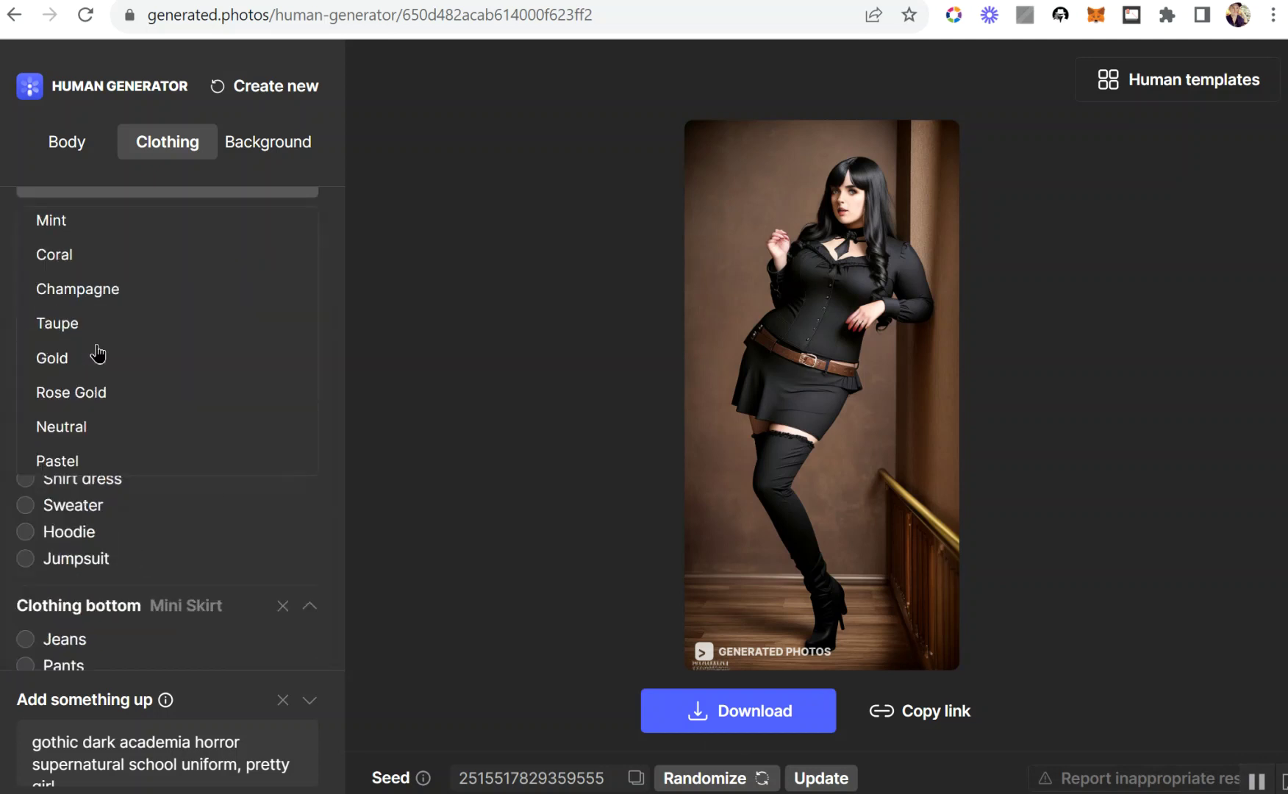
pyautogui.scroll(6, 96, 319)
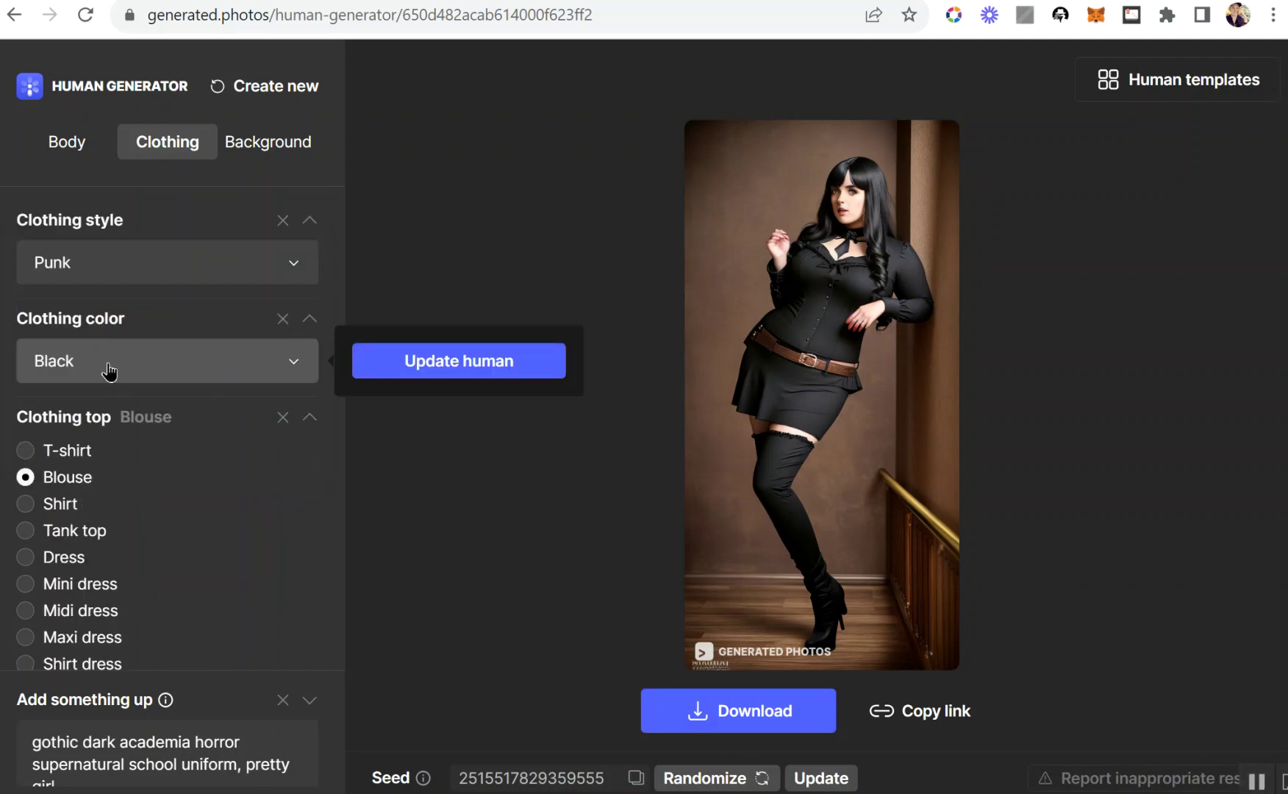
# - Review the remaining clothing options, from underwear and outerwear to footwear and accessories, and regenerate the human with the changed settings
pyautogui.scroll(-3, 96, 361)
pyautogui.scroll(-10, 92, 342)
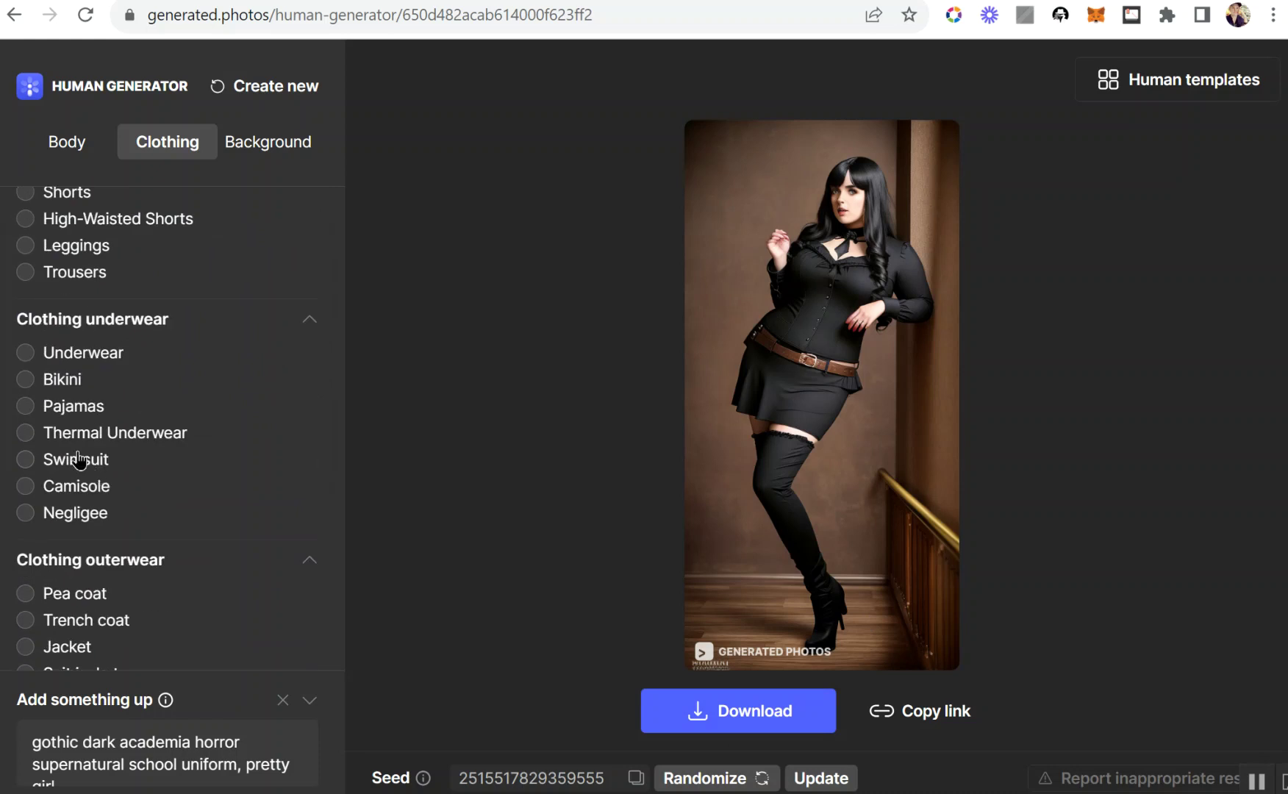
pyautogui.scroll(2, 121, 388)
pyautogui.scroll(-2, 132, 411)
pyautogui.scroll(-5, 96, 562)
pyautogui.scroll(2, 92, 514)
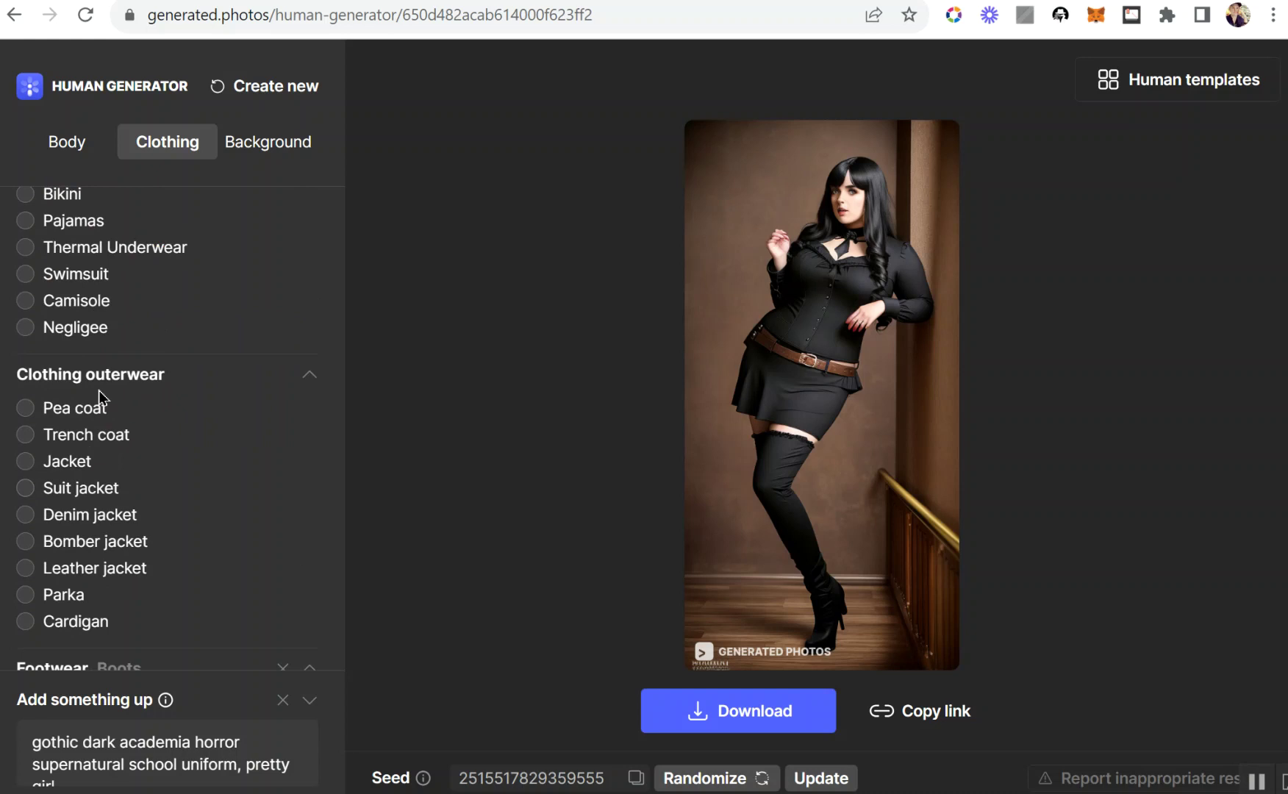
pyautogui.scroll(2, 71, 316)
pyautogui.scroll(-2, 74, 367)
pyautogui.scroll(-6, 173, 442)
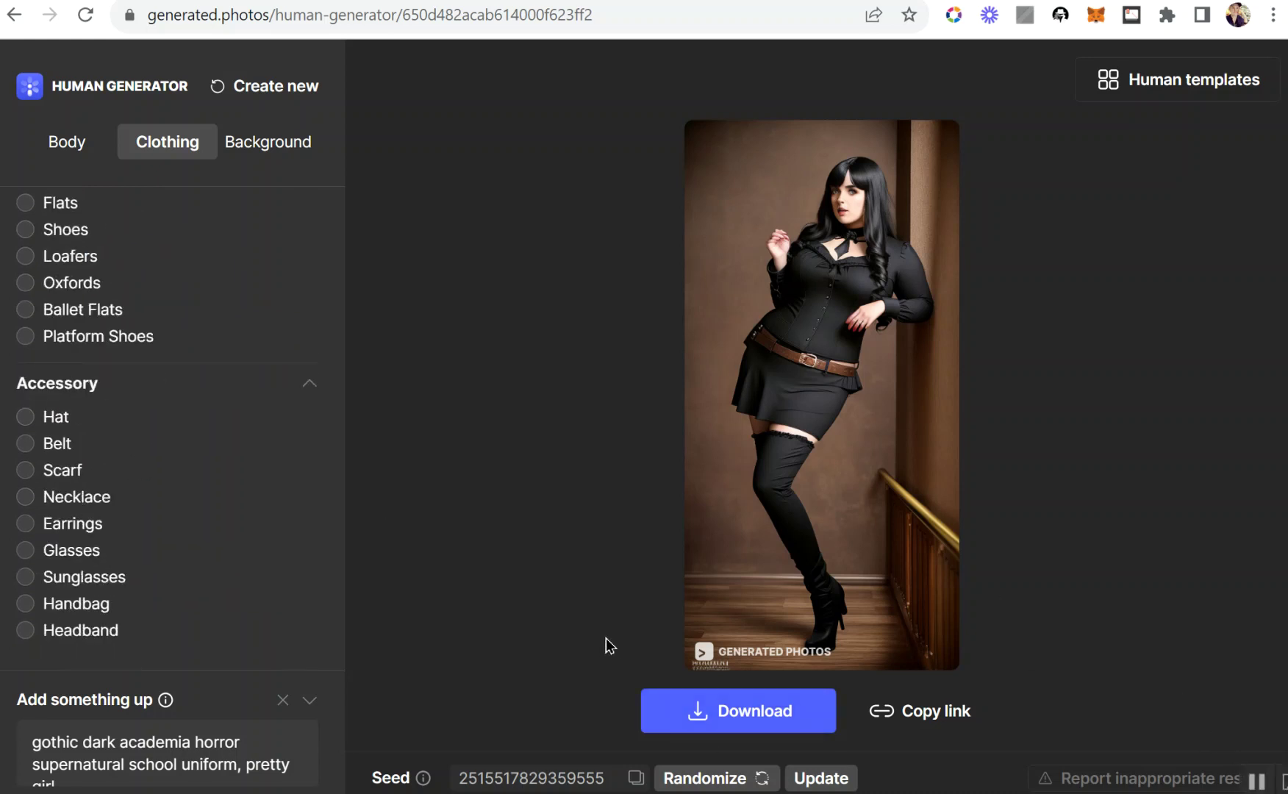
pyautogui.scroll(15, 250, 524)
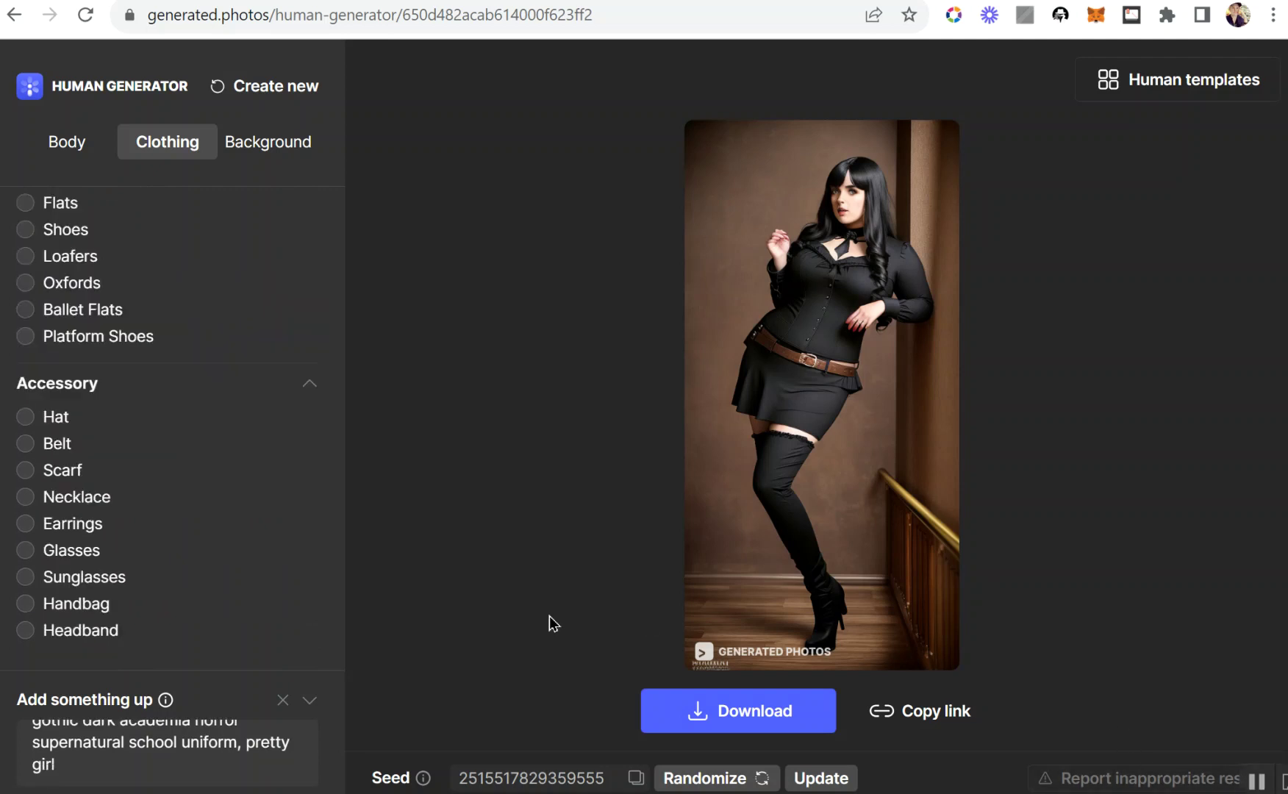
pyautogui.click(796, 773)
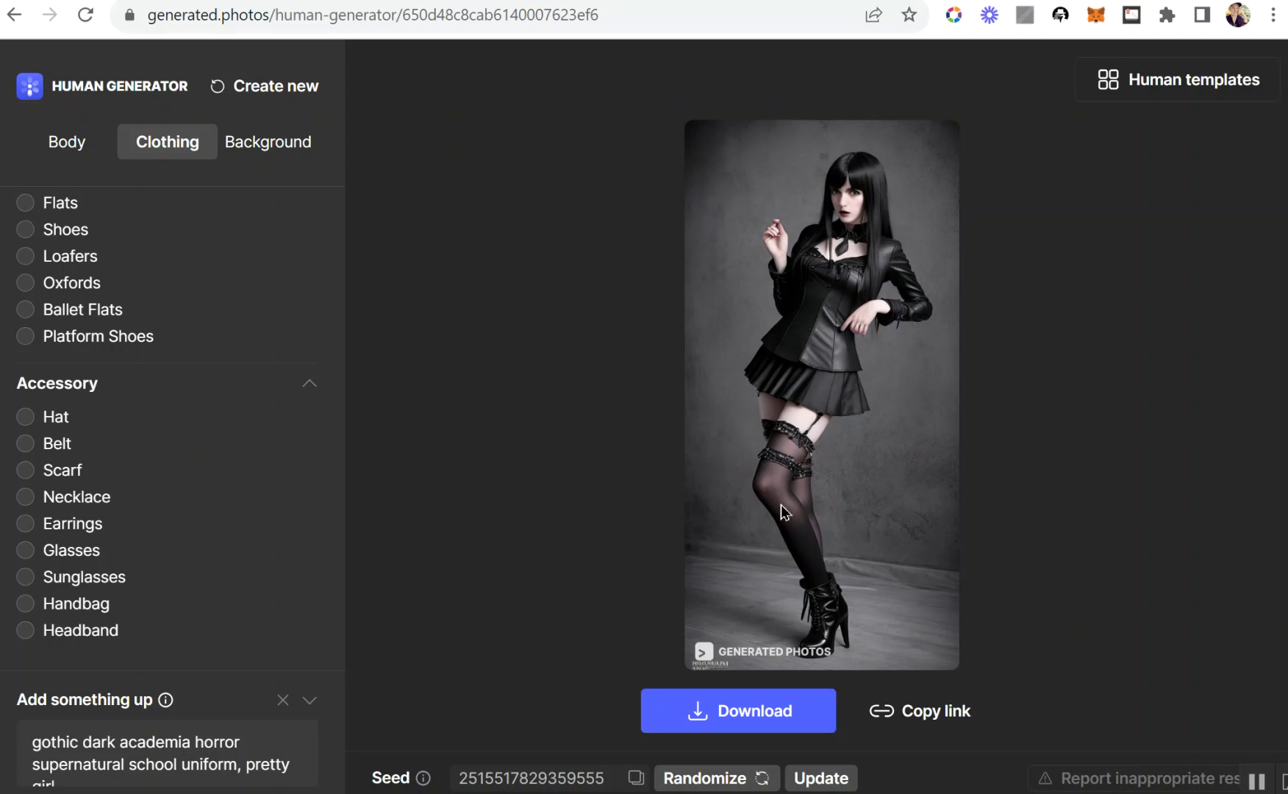
# - Set the background to Library and regenerate the human
pyautogui.click(249, 152)
pyautogui.scroll(-6, 98, 515)
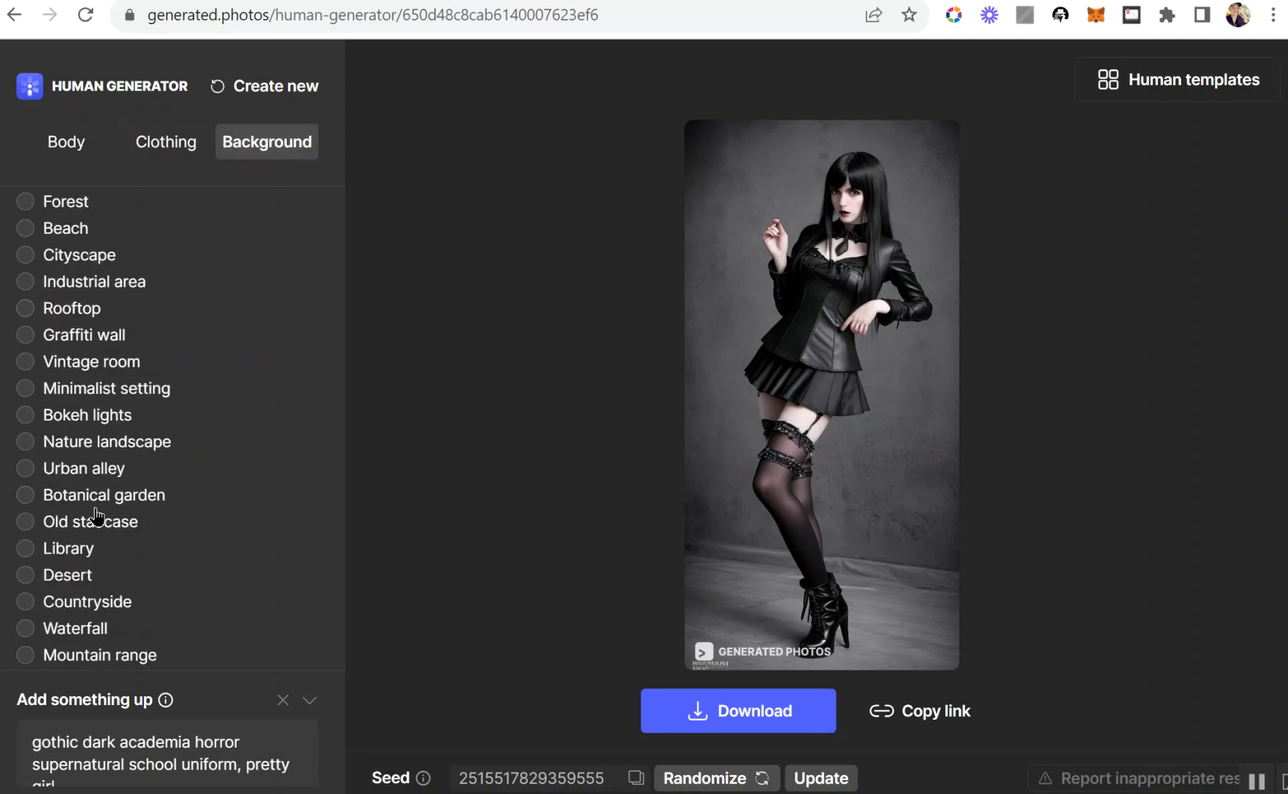
pyautogui.scroll(3, 97, 510)
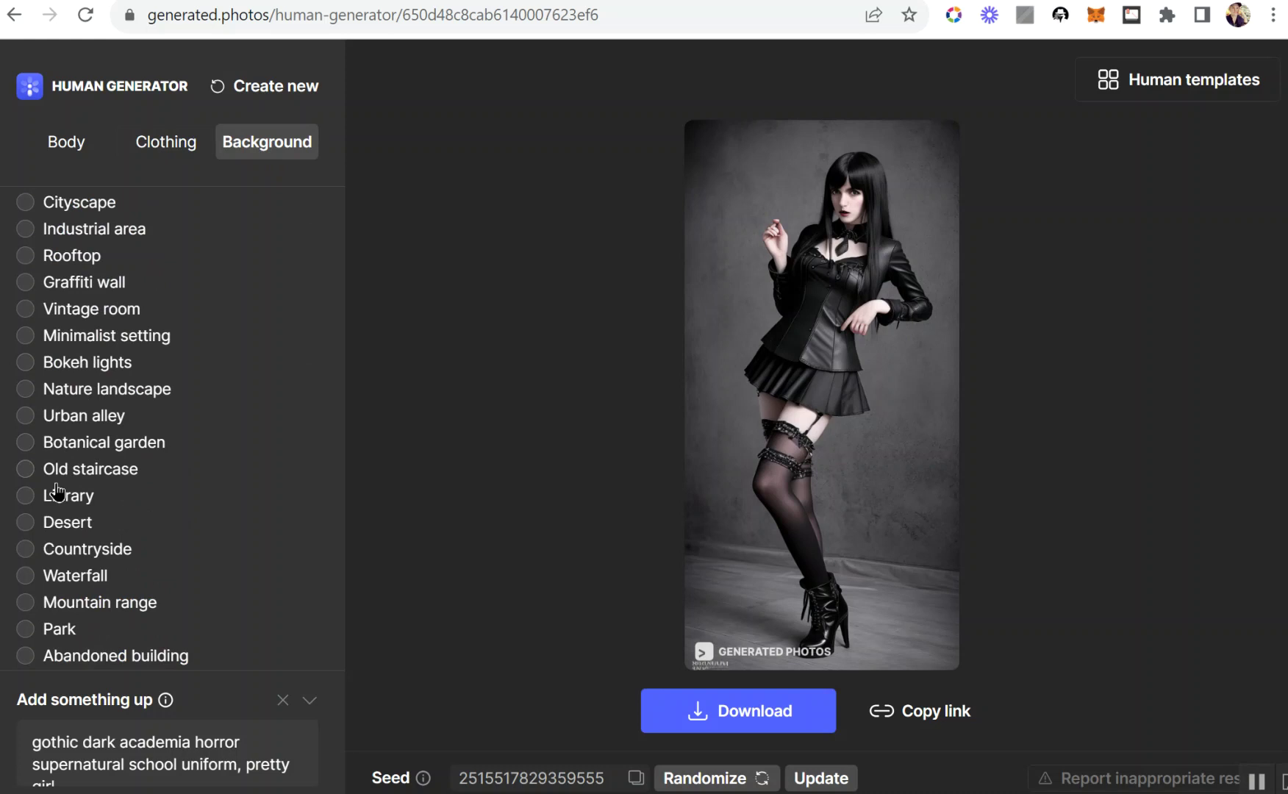
pyautogui.click(26, 469)
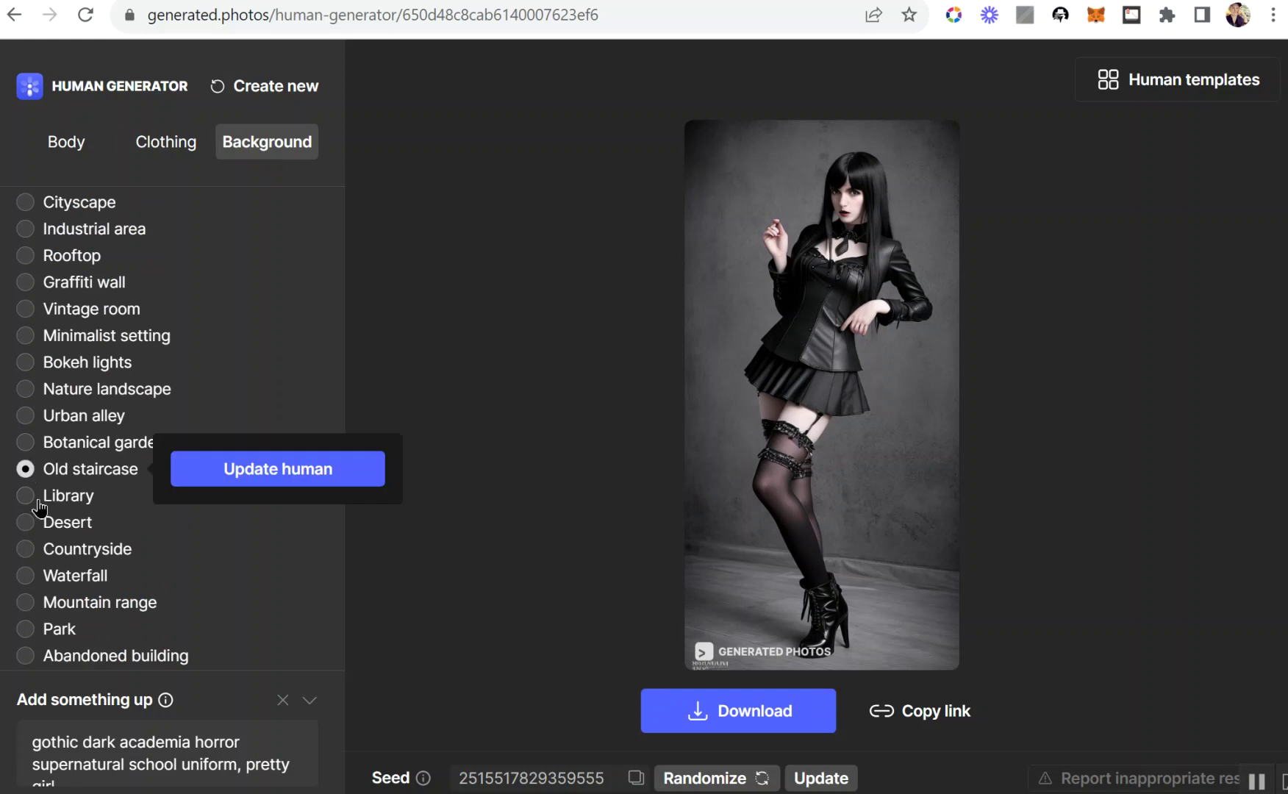
pyautogui.click(227, 470)
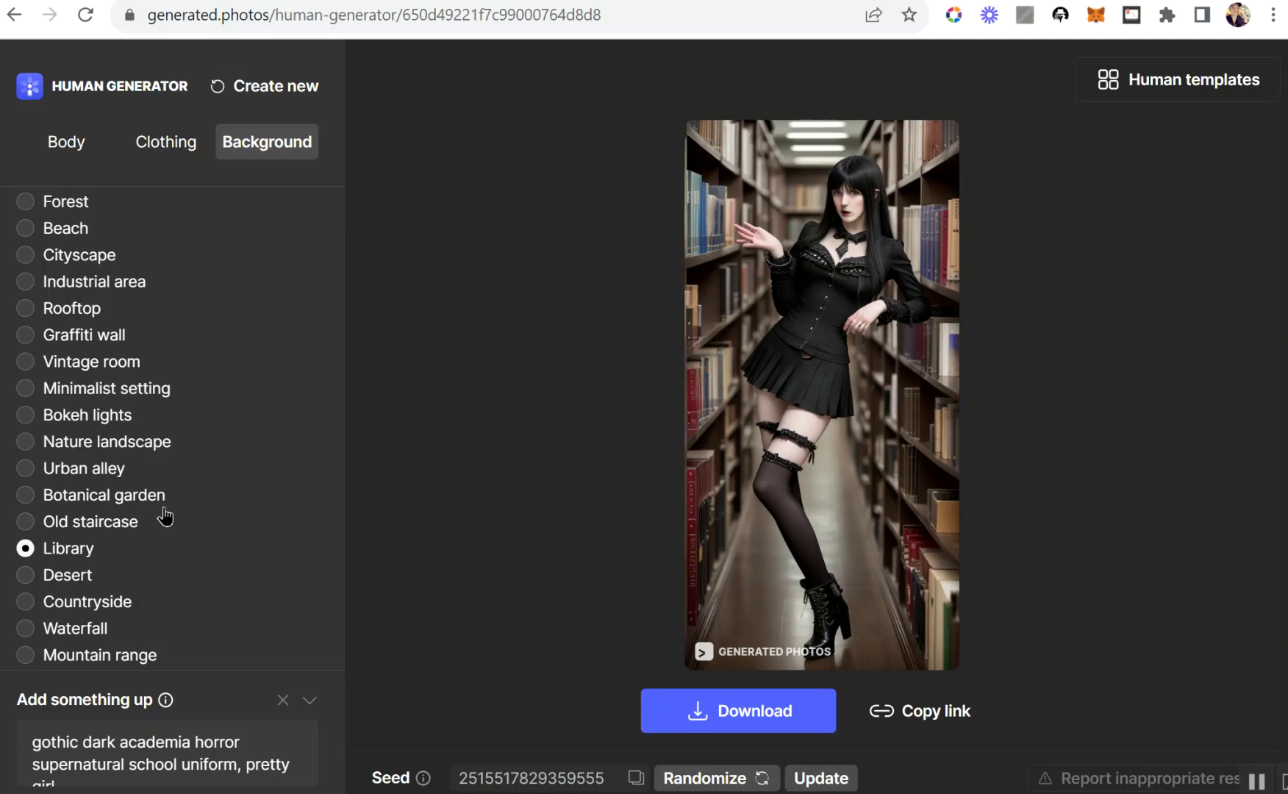
# - Change the pose to the relaxed standing figure with lowered arms, next to the arms-outstretched pose
pyautogui.scroll(3, 164, 517)
pyautogui.scroll(-5, 154, 456)
pyautogui.scroll(5, 150, 434)
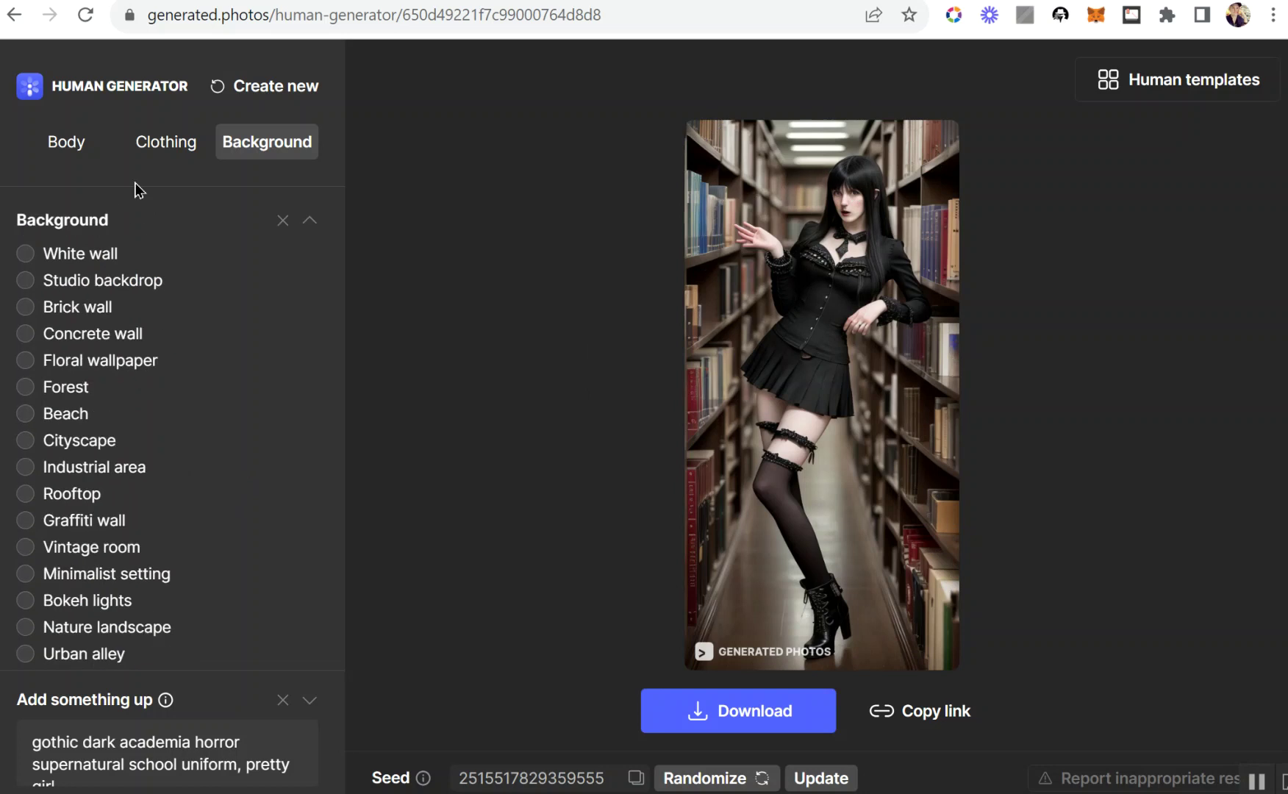
pyautogui.click(74, 147)
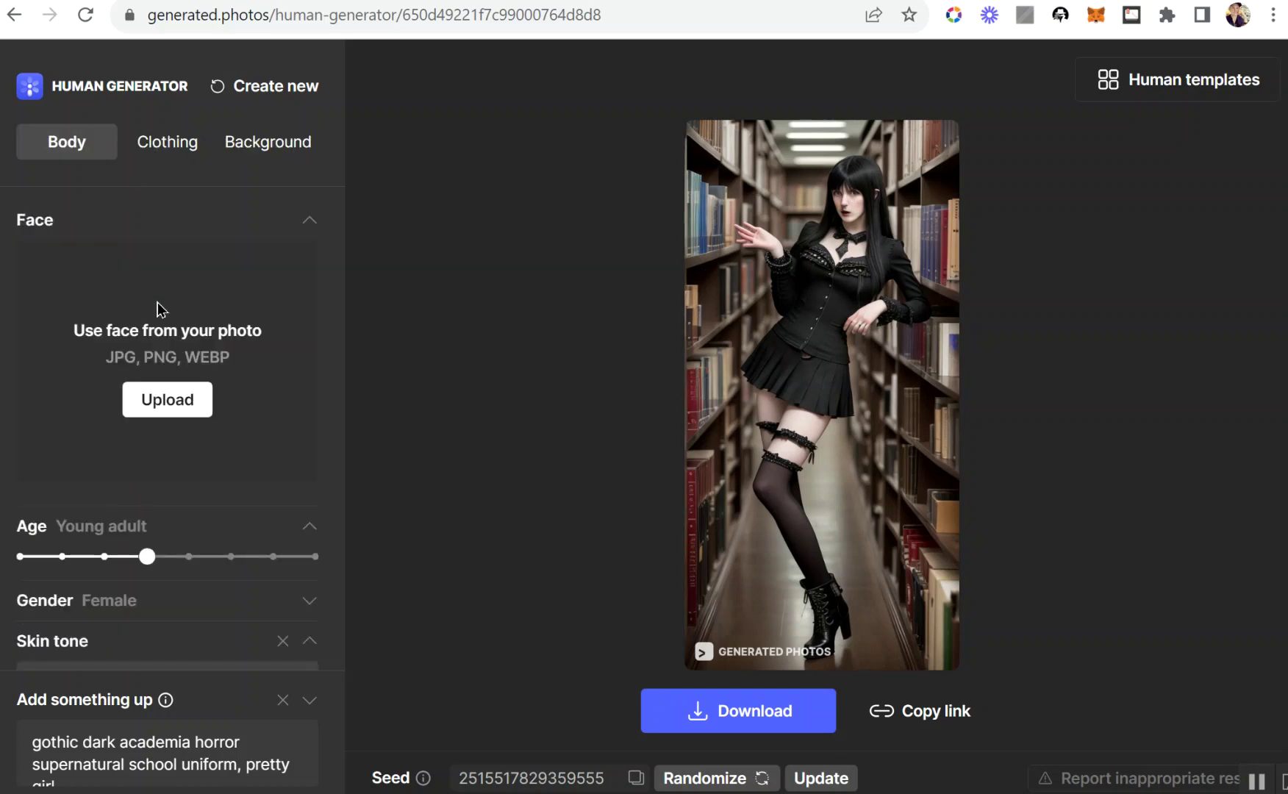
pyautogui.scroll(-10, 187, 454)
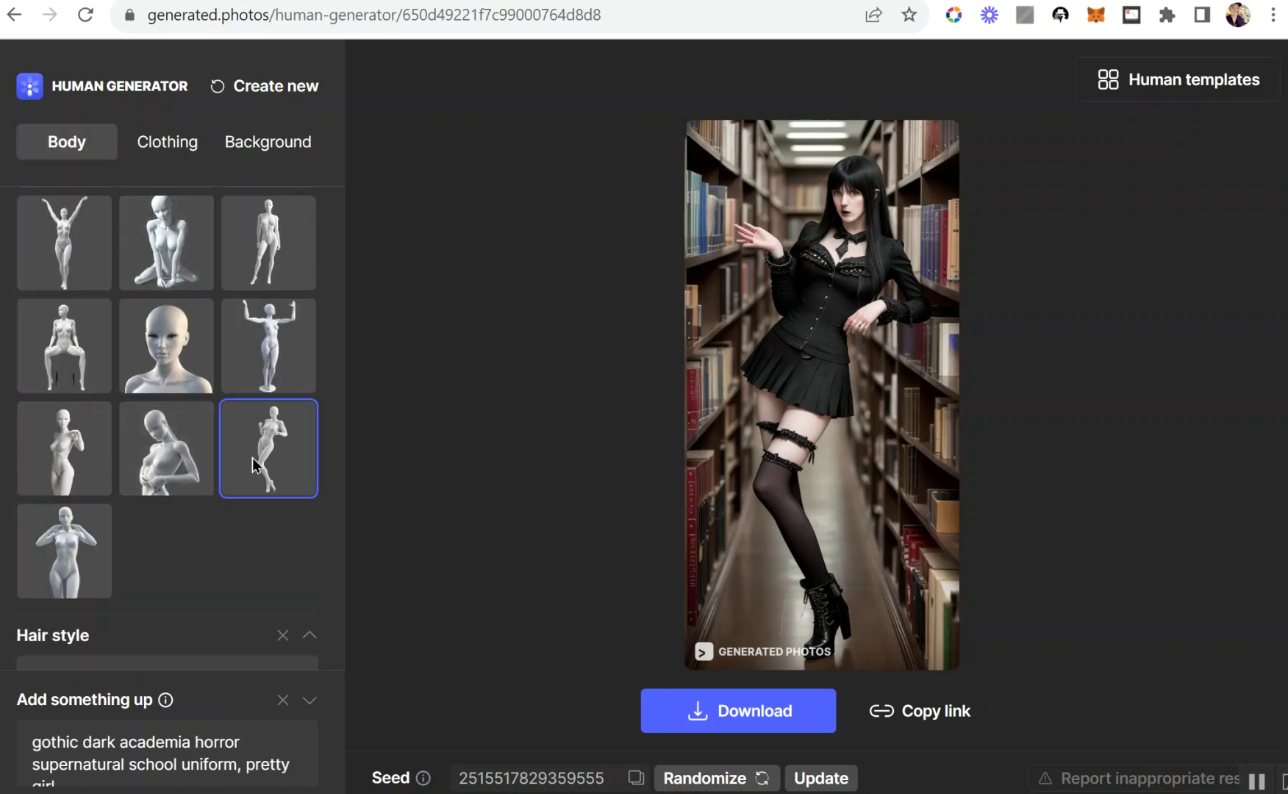
pyautogui.scroll(5, 259, 450)
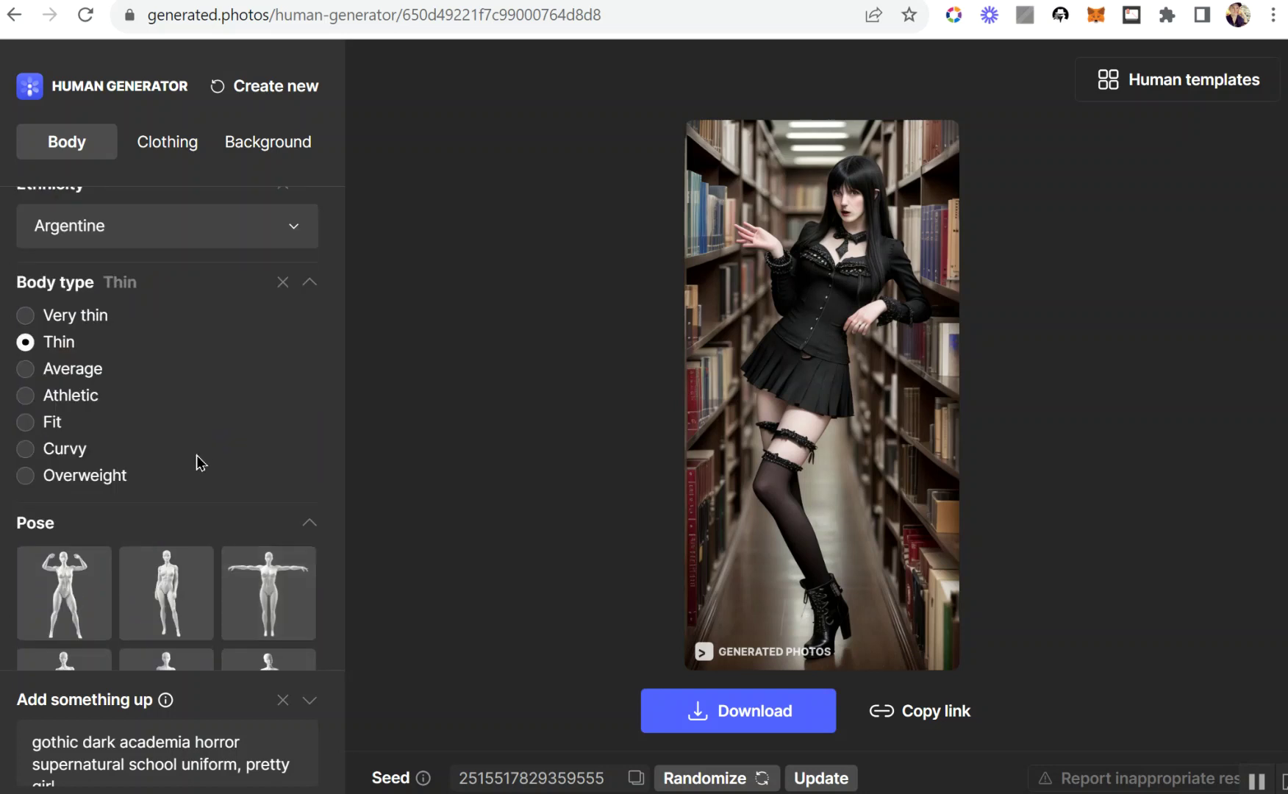
pyautogui.scroll(-5, 198, 460)
pyautogui.click(156, 427)
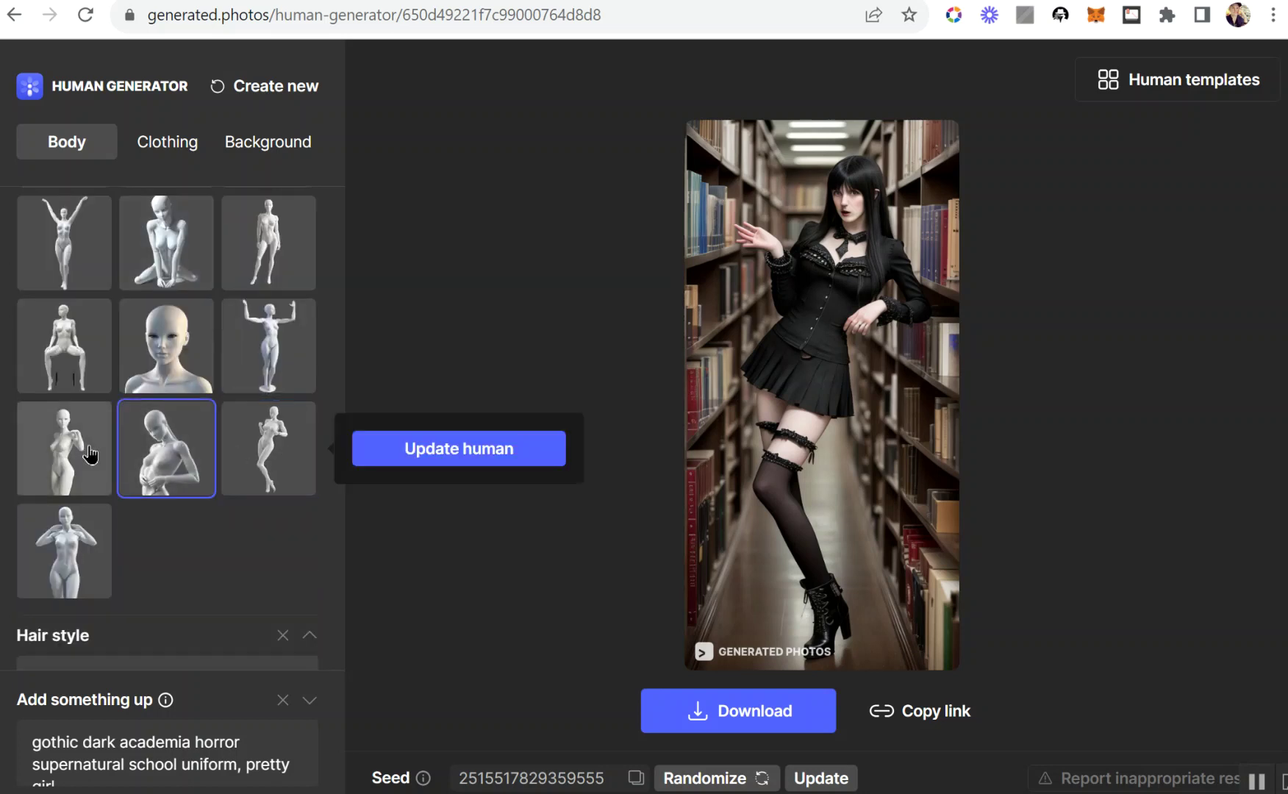
pyautogui.click(100, 448)
pyautogui.scroll(3, 139, 440)
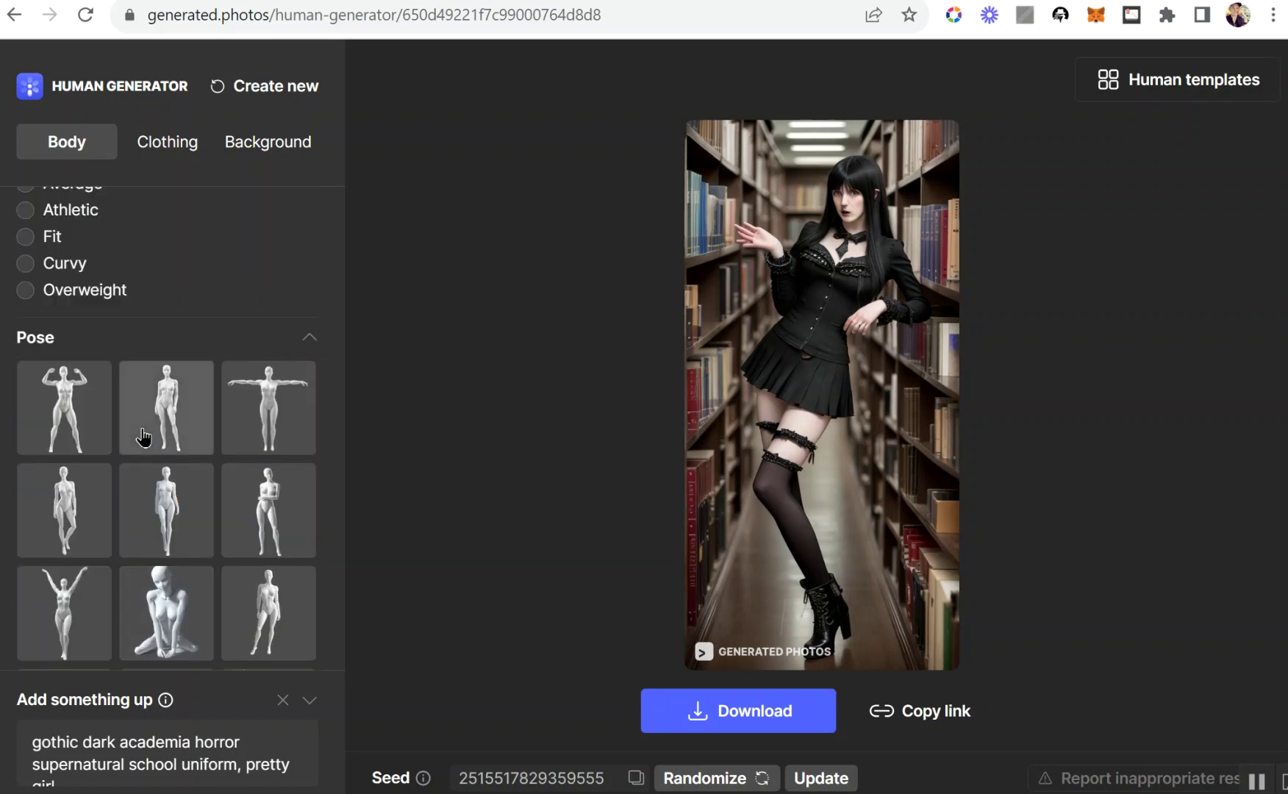
pyautogui.click(186, 425)
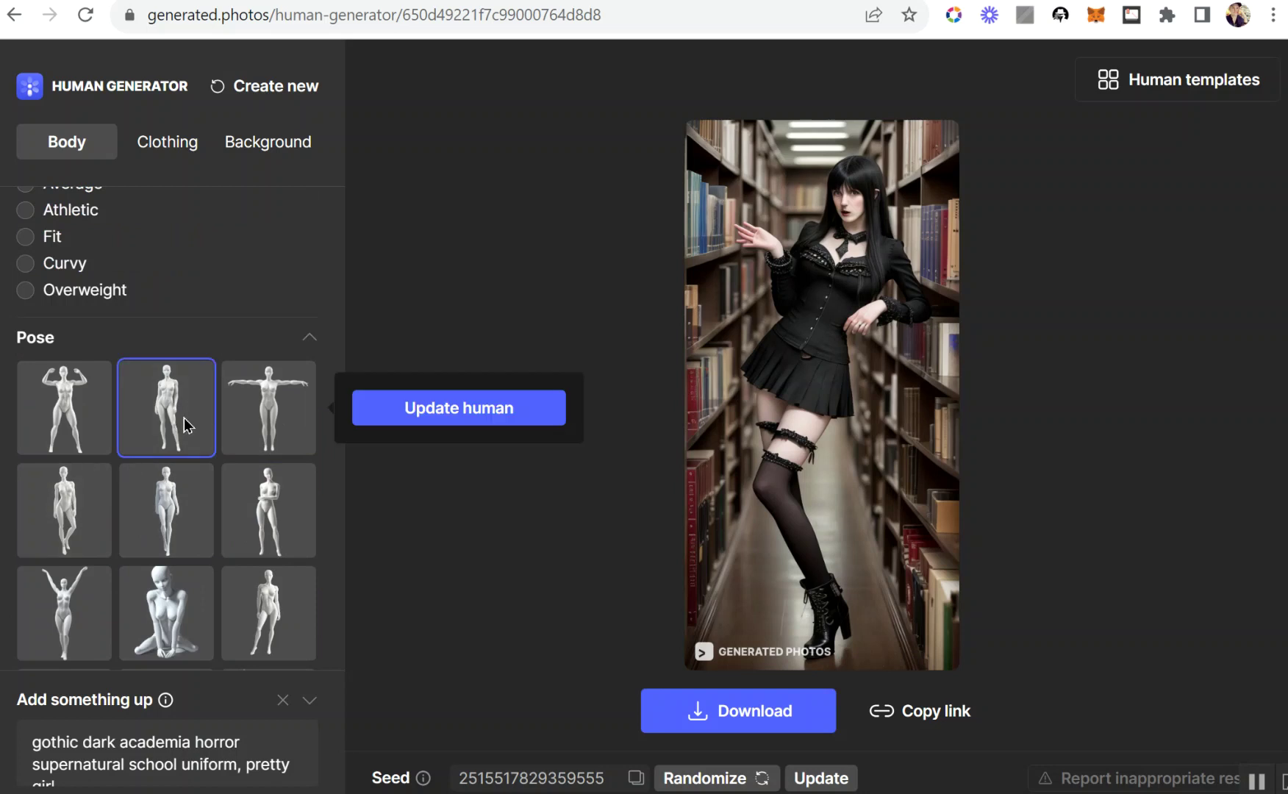
# - Review the body settings from age, skin tone and ethnicity down to hair style and hair color
pyautogui.scroll(10, 201, 394)
pyautogui.scroll(-3, 169, 415)
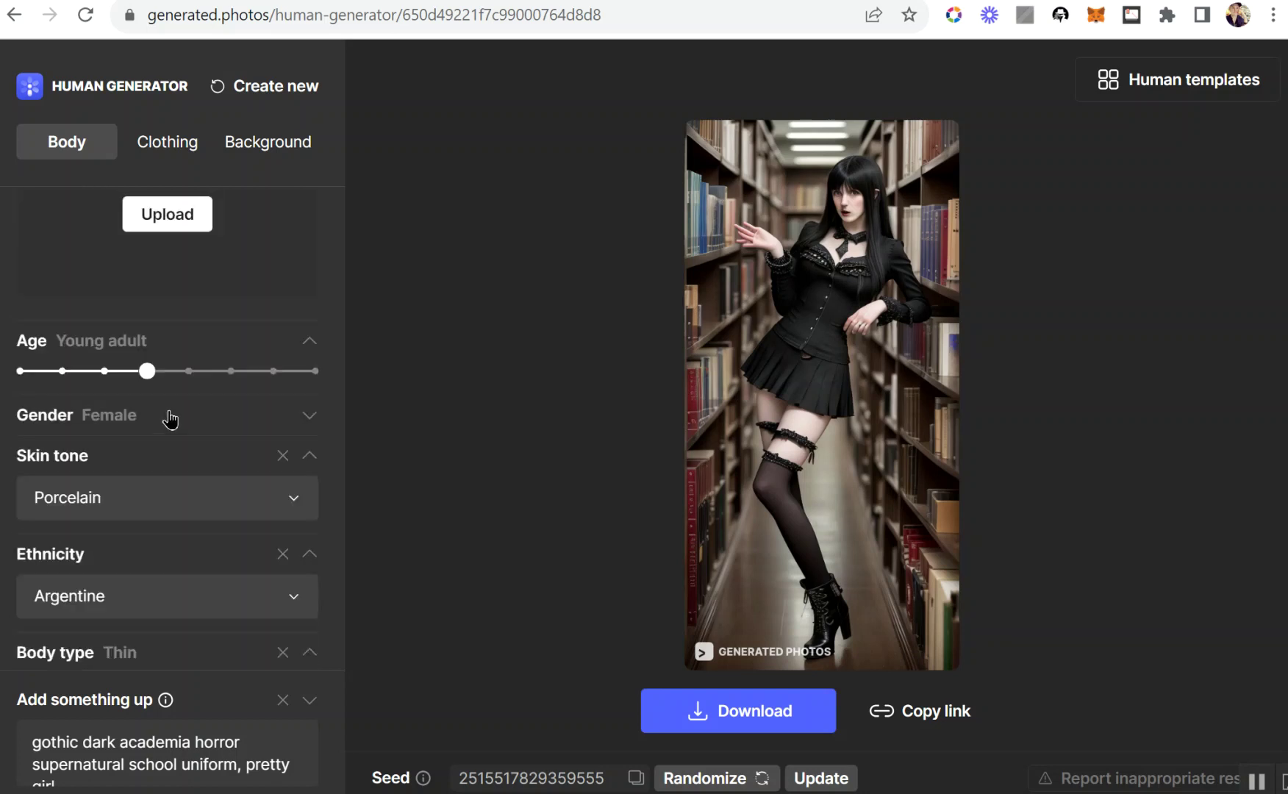
pyautogui.scroll(3, 170, 426)
pyautogui.scroll(-8, 196, 511)
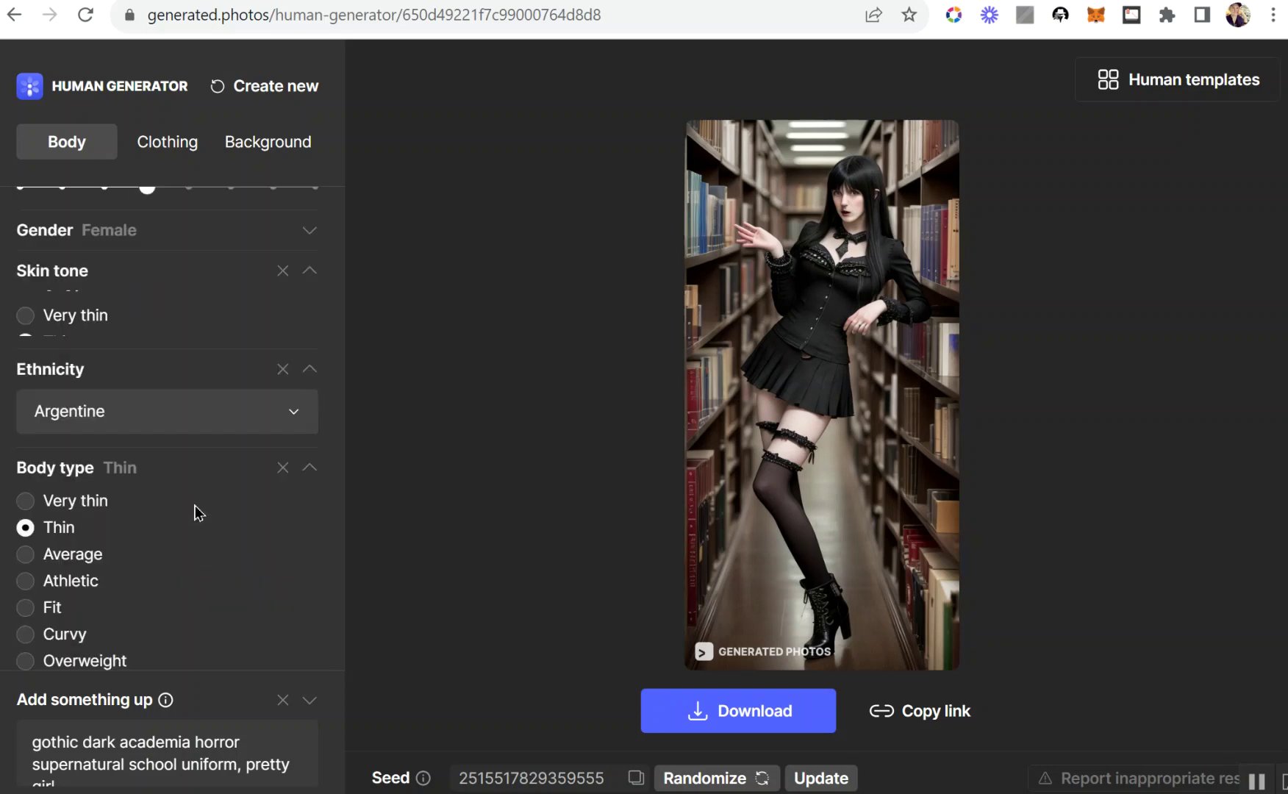
pyautogui.scroll(-4, 196, 531)
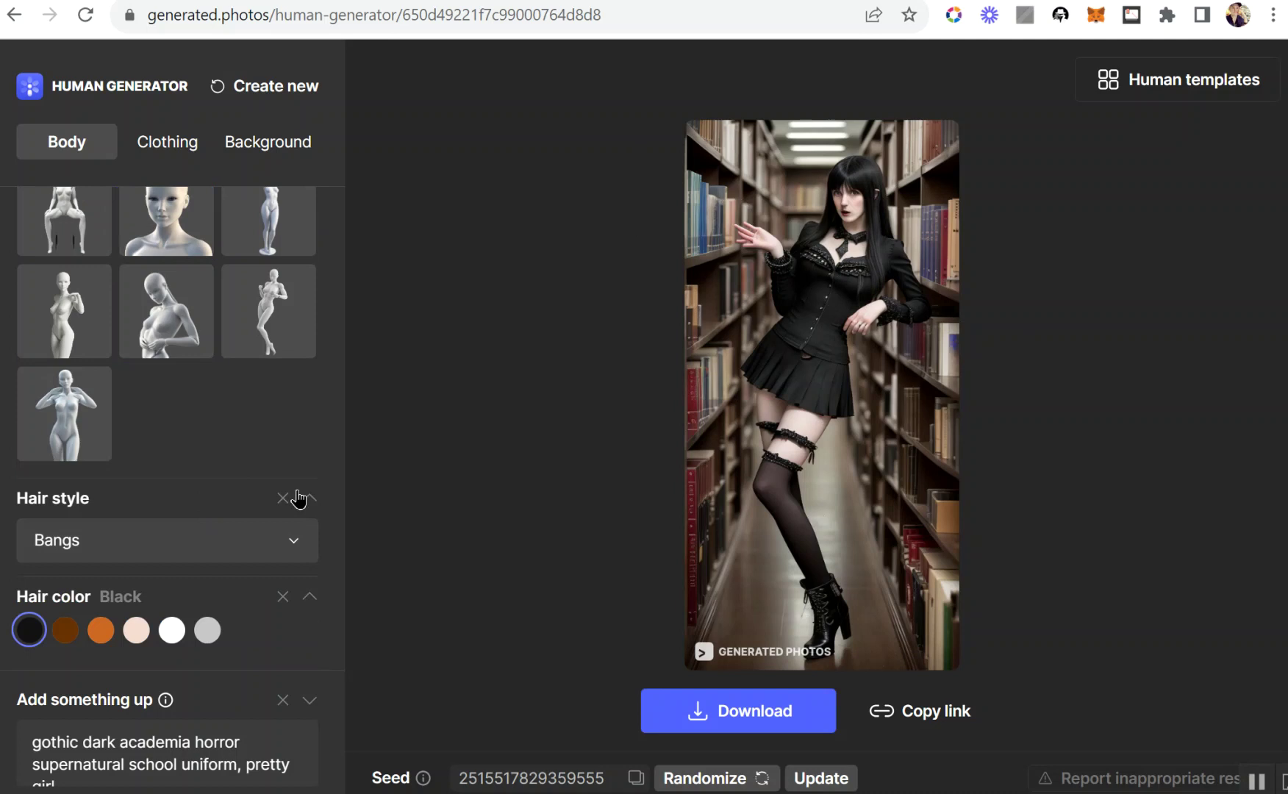
# - Open the hair style choices and review the available styles from Bangs to Shaved head
pyautogui.click(269, 548)
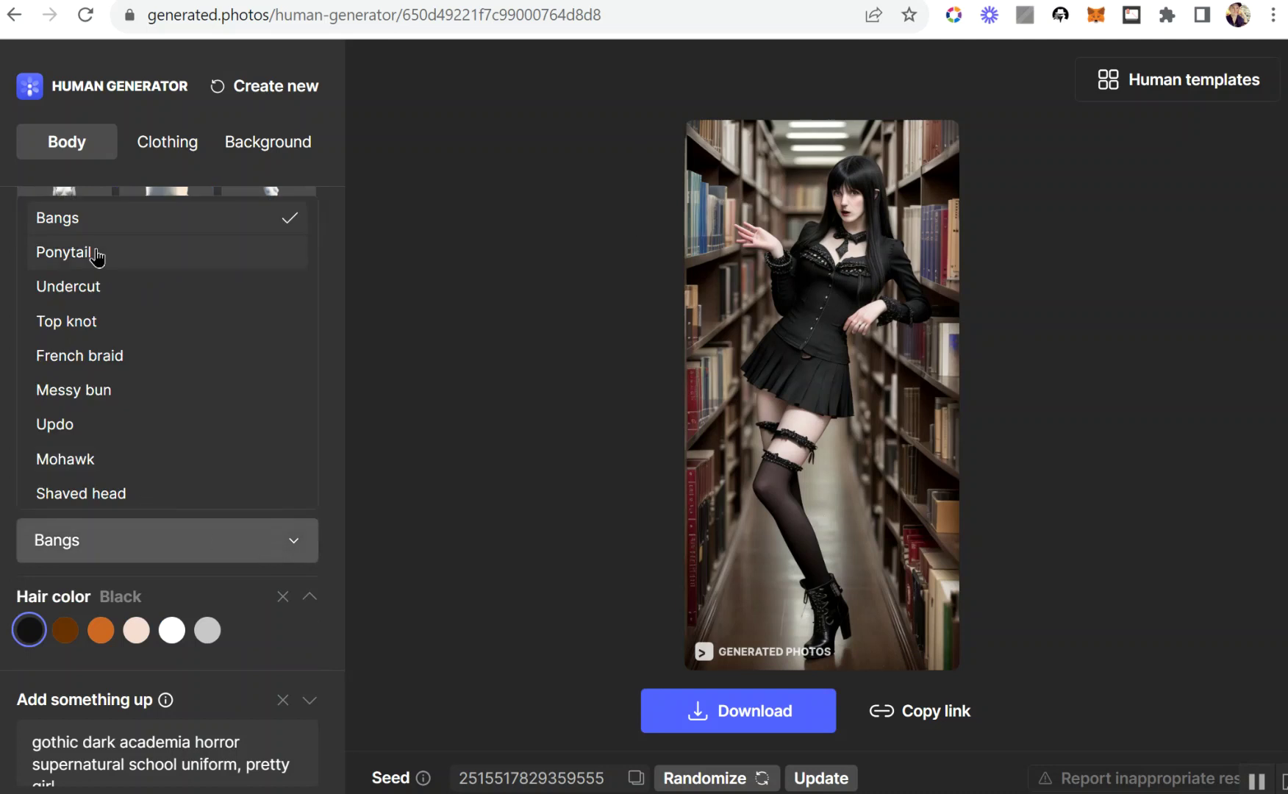
pyautogui.scroll(4, 91, 331)
pyautogui.scroll(-3, 92, 353)
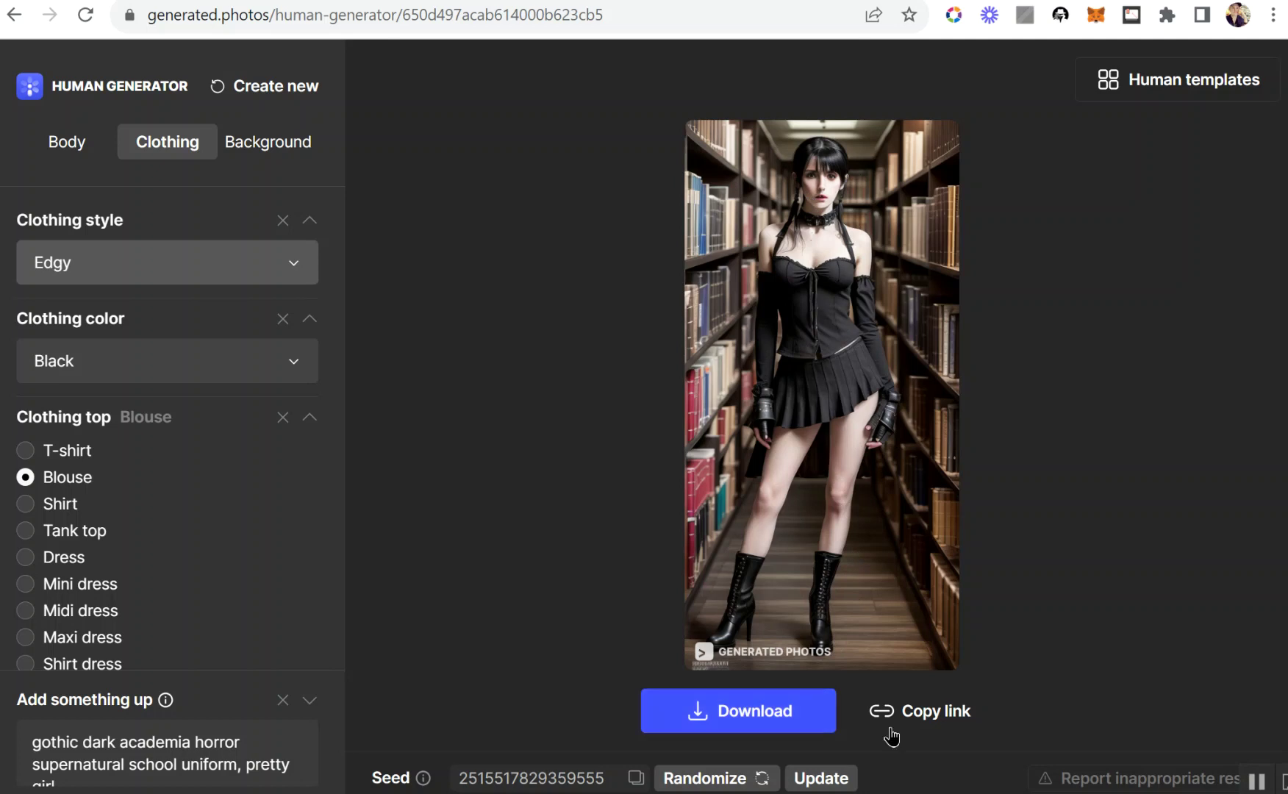
# - Browse the human templates gallery for example characters, poses and outfits, and close it without choosing a template
pyautogui.click(267, 142)
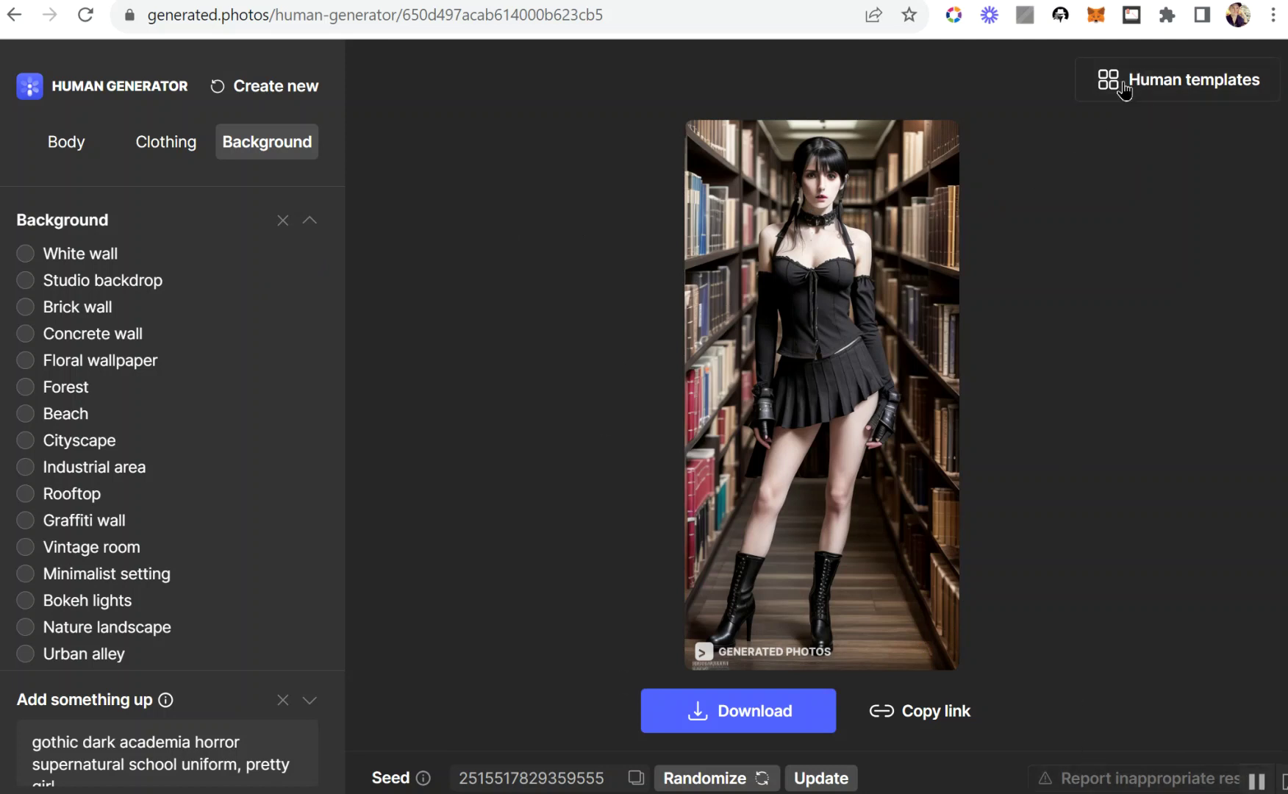
pyautogui.click(1162, 88)
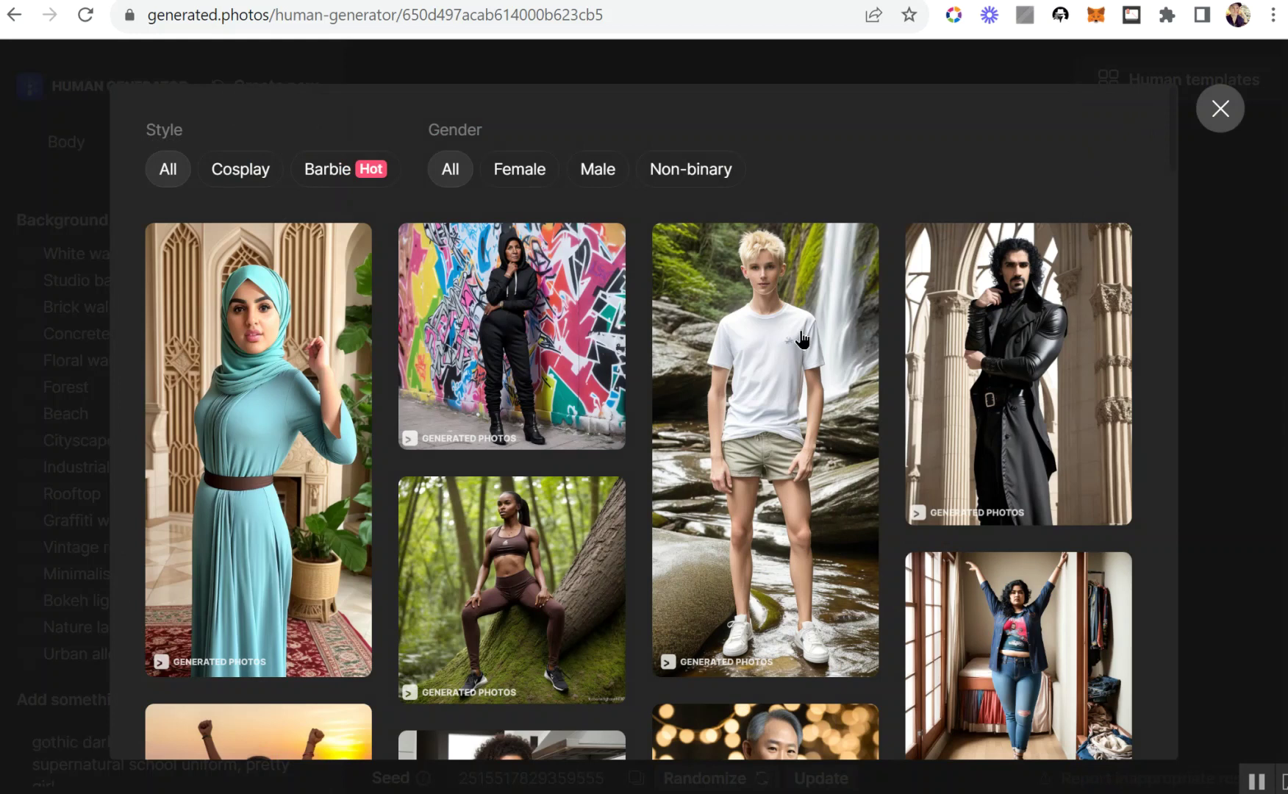
pyautogui.scroll(-5, 798, 338)
pyautogui.scroll(-5, 749, 330)
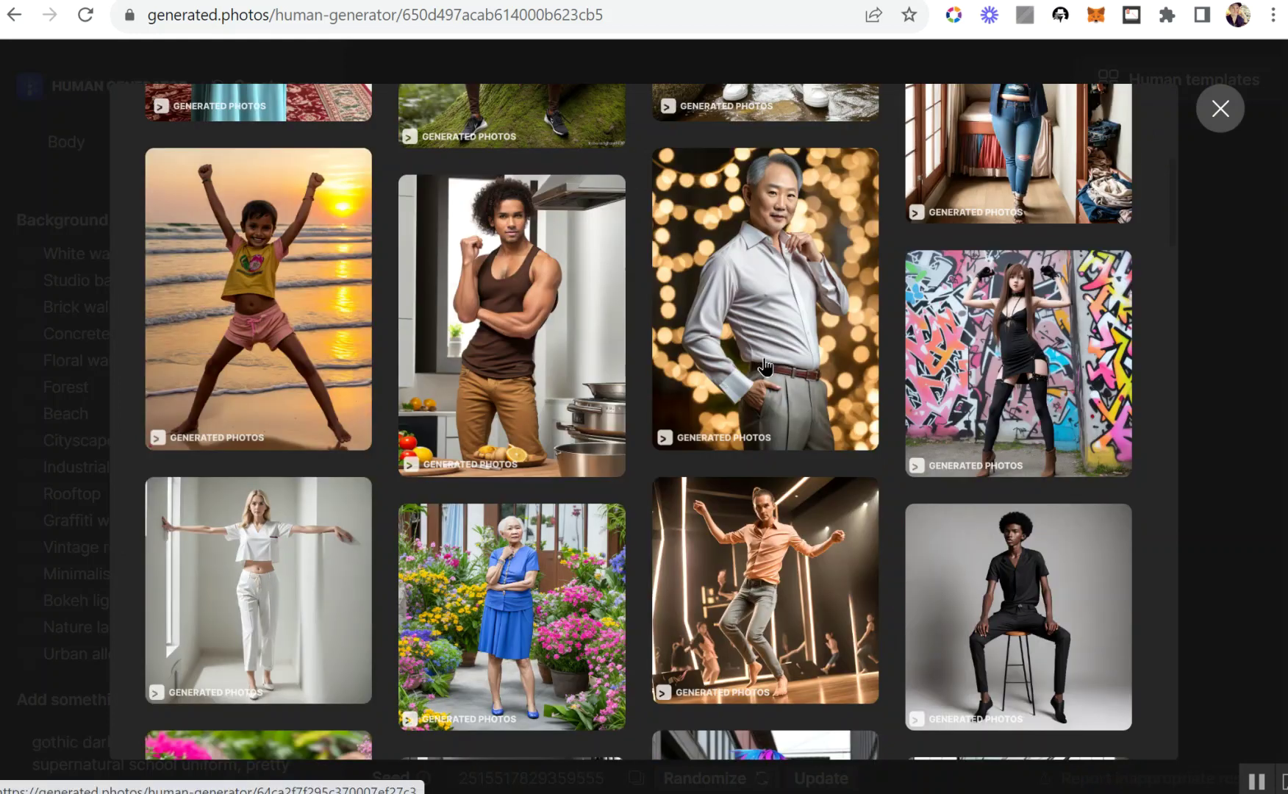
pyautogui.scroll(-3, 765, 369)
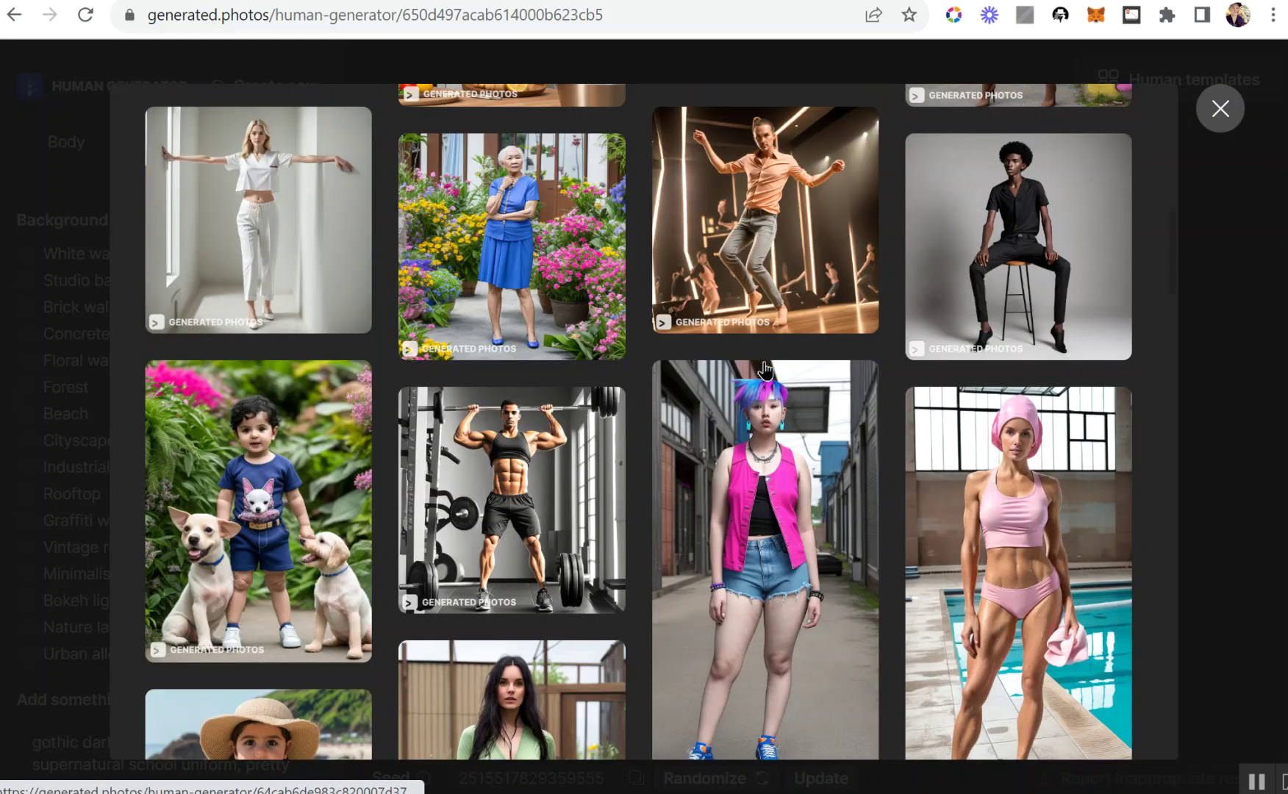
pyautogui.scroll(3, 764, 370)
pyautogui.scroll(-3, 765, 369)
pyautogui.scroll(6, 765, 369)
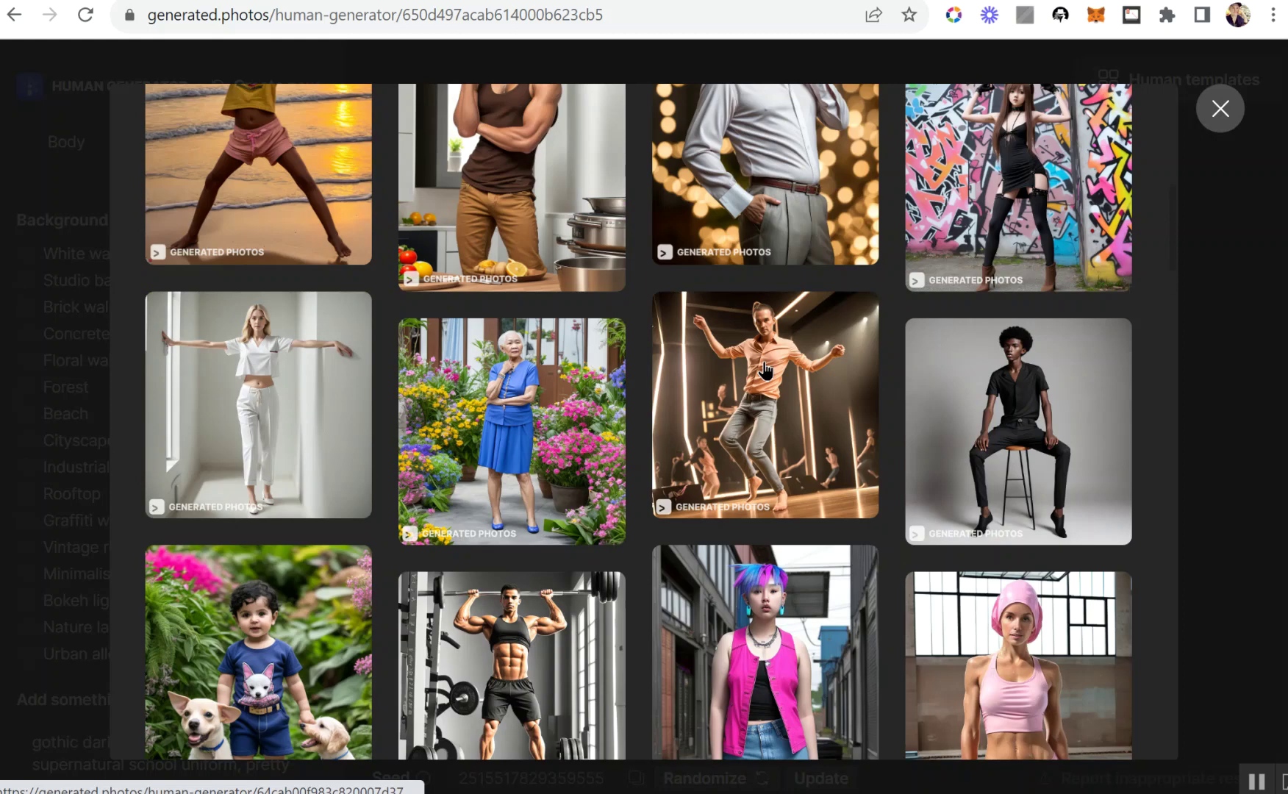
pyautogui.scroll(5, 765, 369)
pyautogui.scroll(-10, 746, 352)
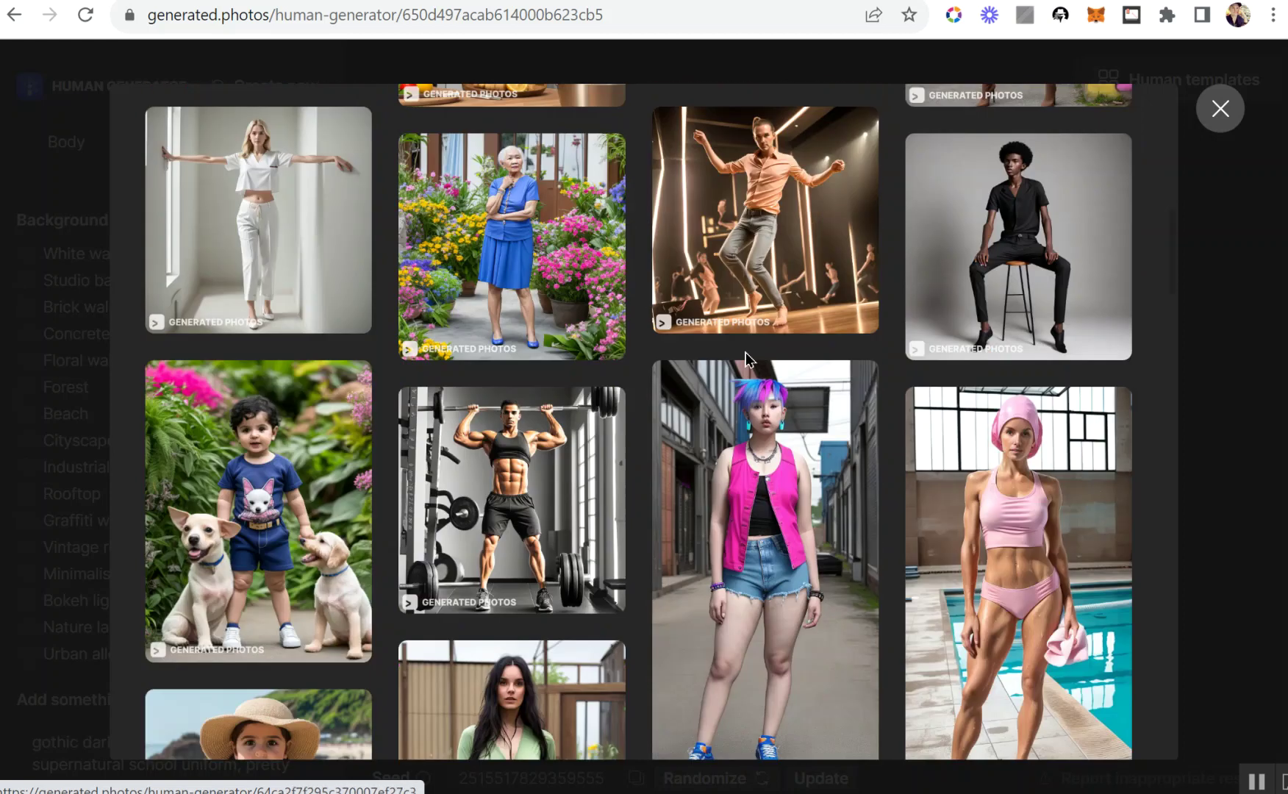
pyautogui.scroll(-9, 709, 398)
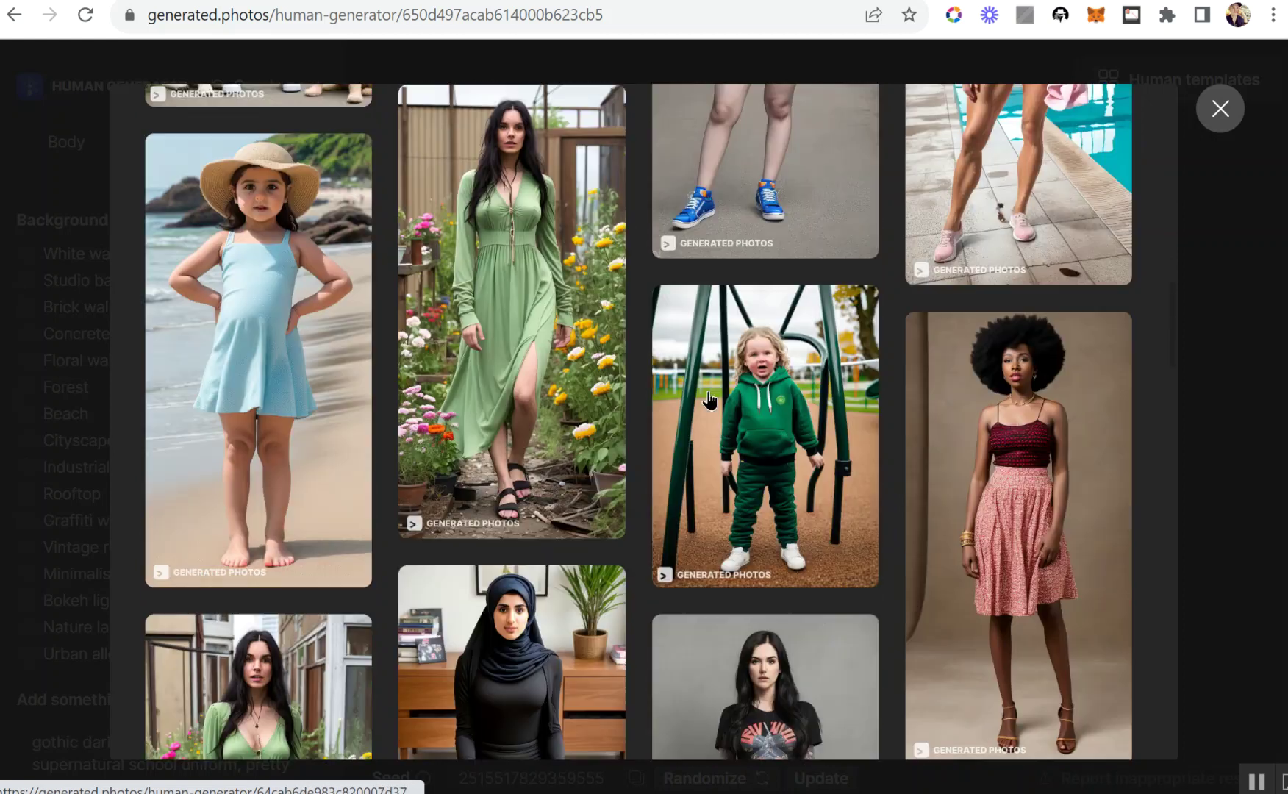
pyautogui.scroll(-5, 709, 432)
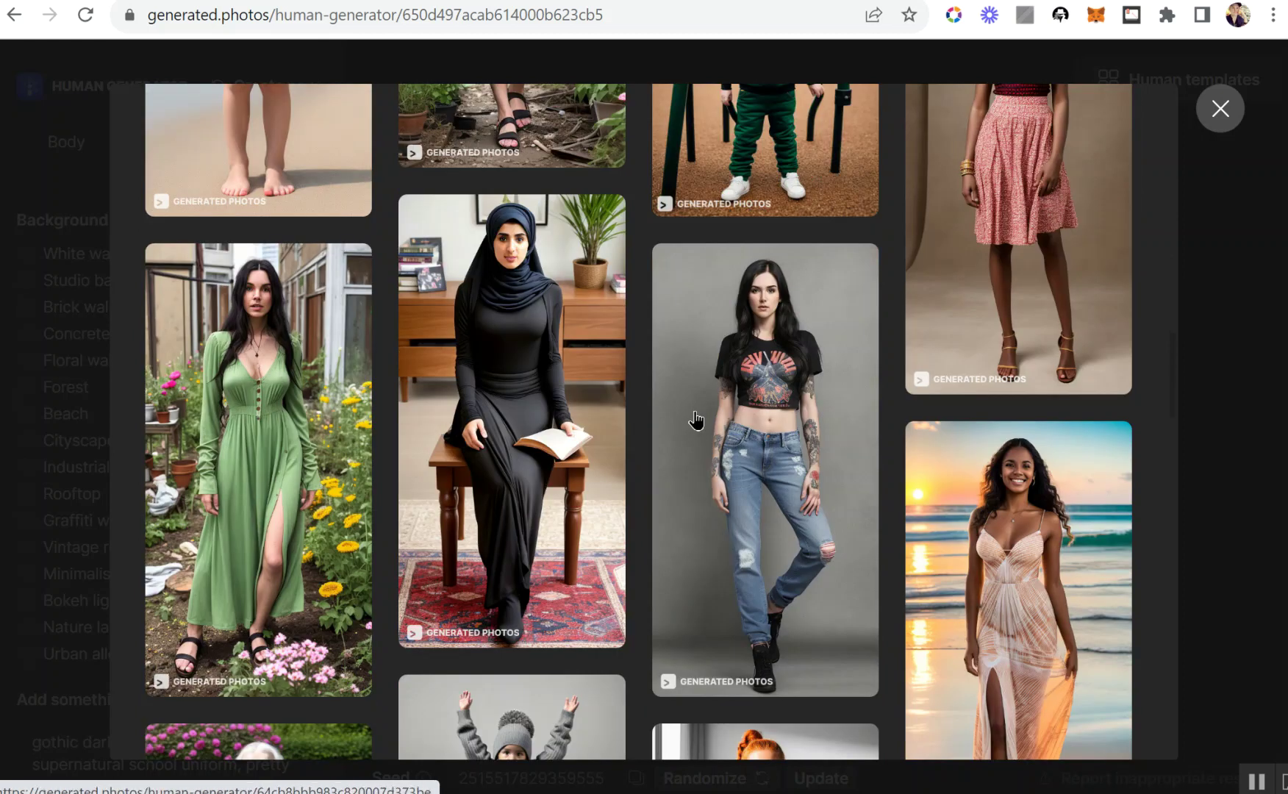
pyautogui.scroll(-3, 696, 420)
pyautogui.scroll(-7, 695, 420)
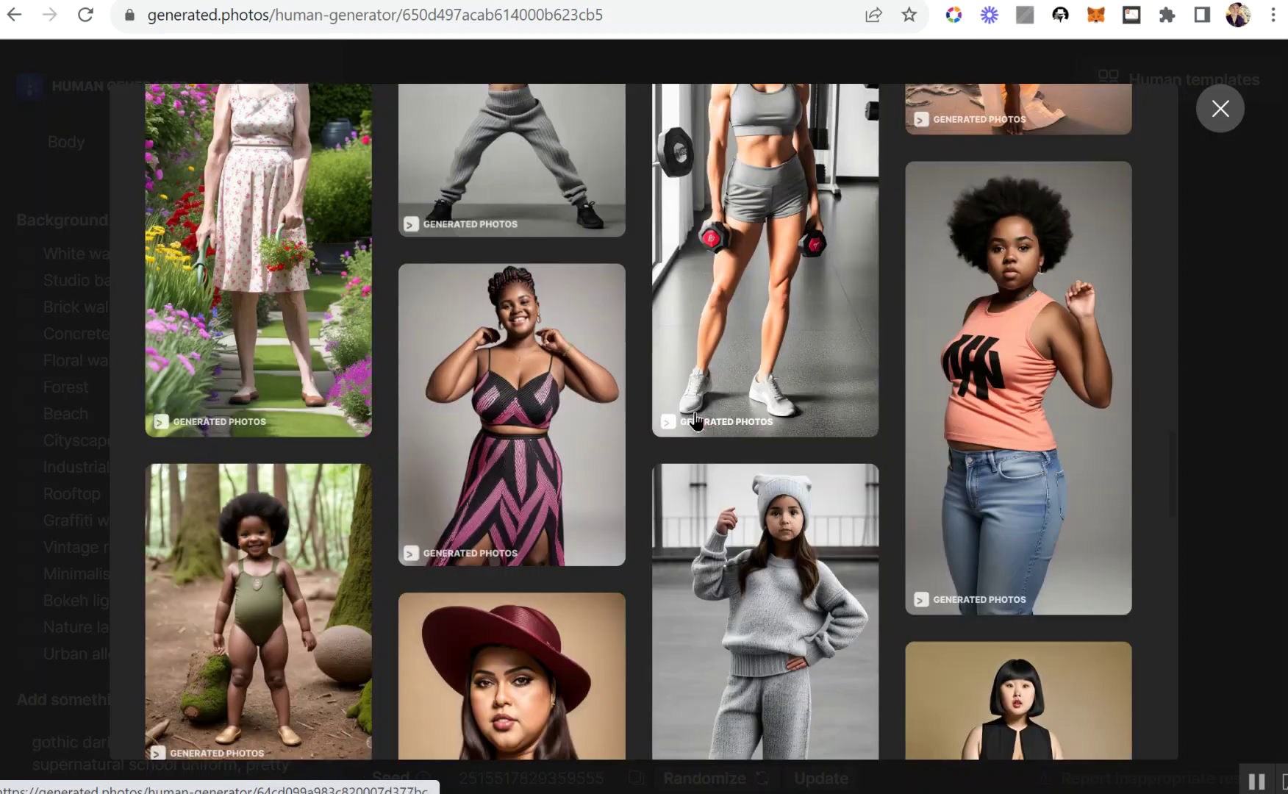
pyautogui.scroll(2, 695, 421)
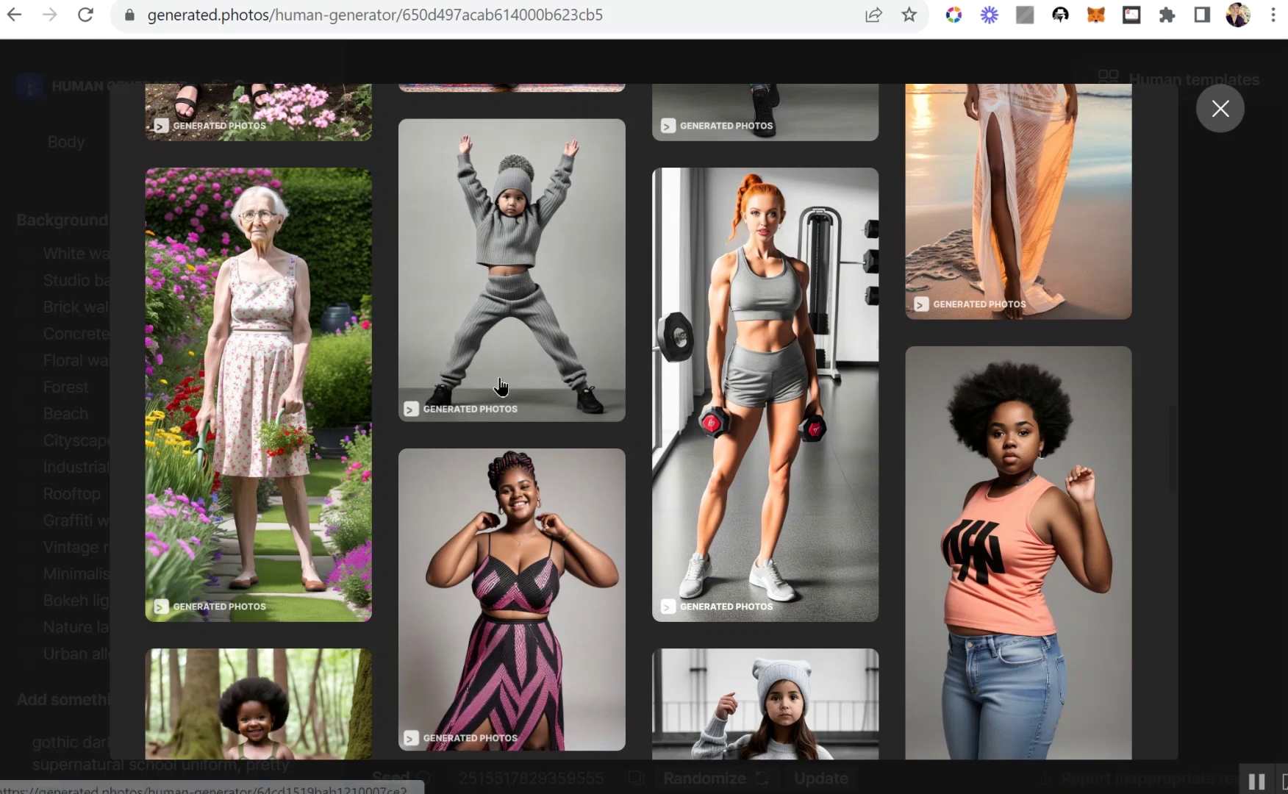
pyautogui.scroll(-5, 522, 390)
pyautogui.scroll(-5, 522, 390)
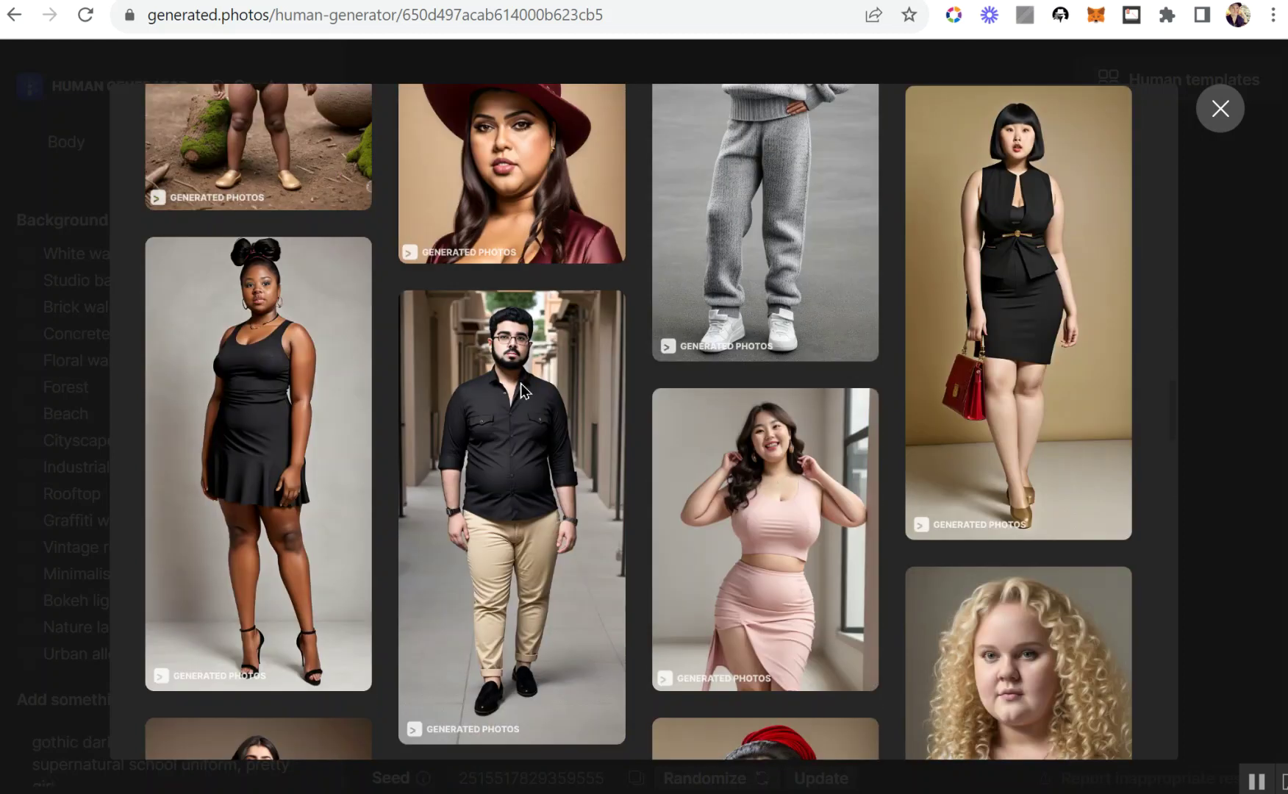
pyautogui.scroll(-2, 520, 391)
pyautogui.scroll(-3, 520, 392)
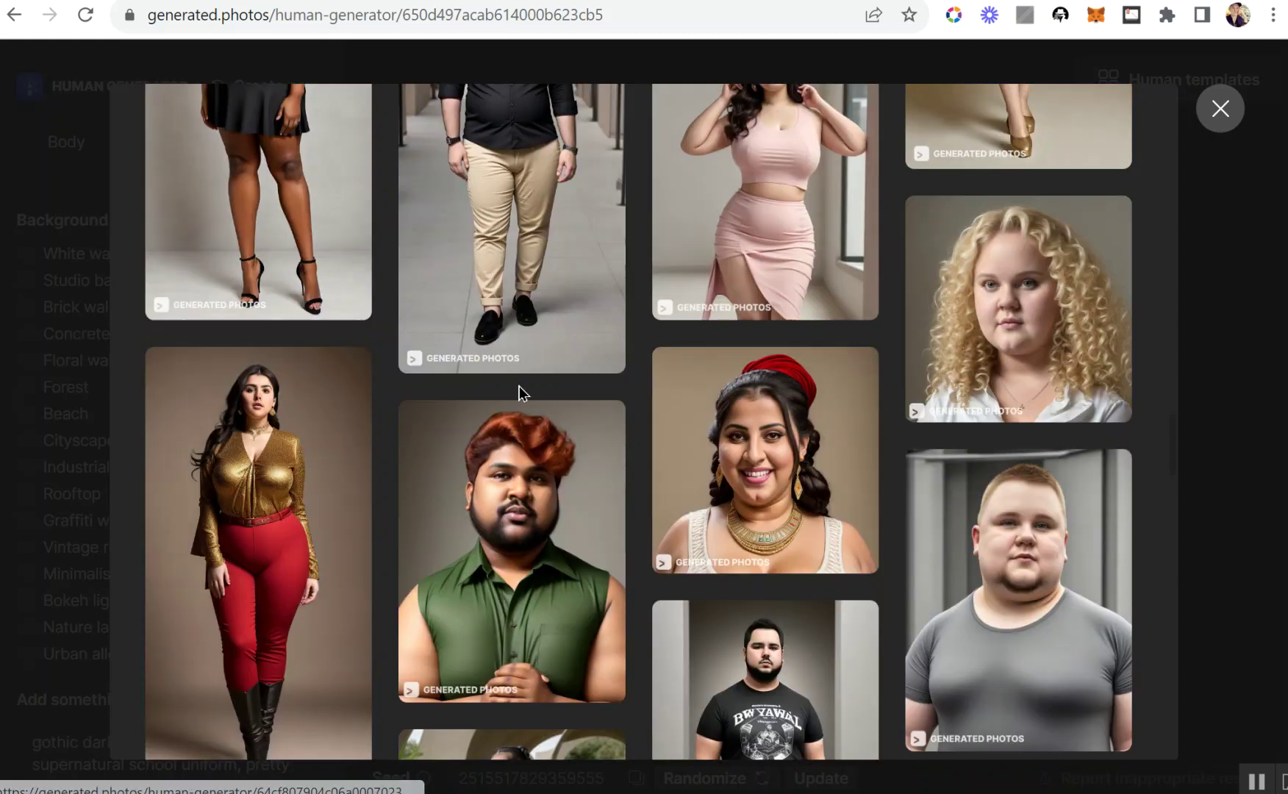
pyautogui.scroll(-11, 519, 387)
pyautogui.scroll(-5, 519, 387)
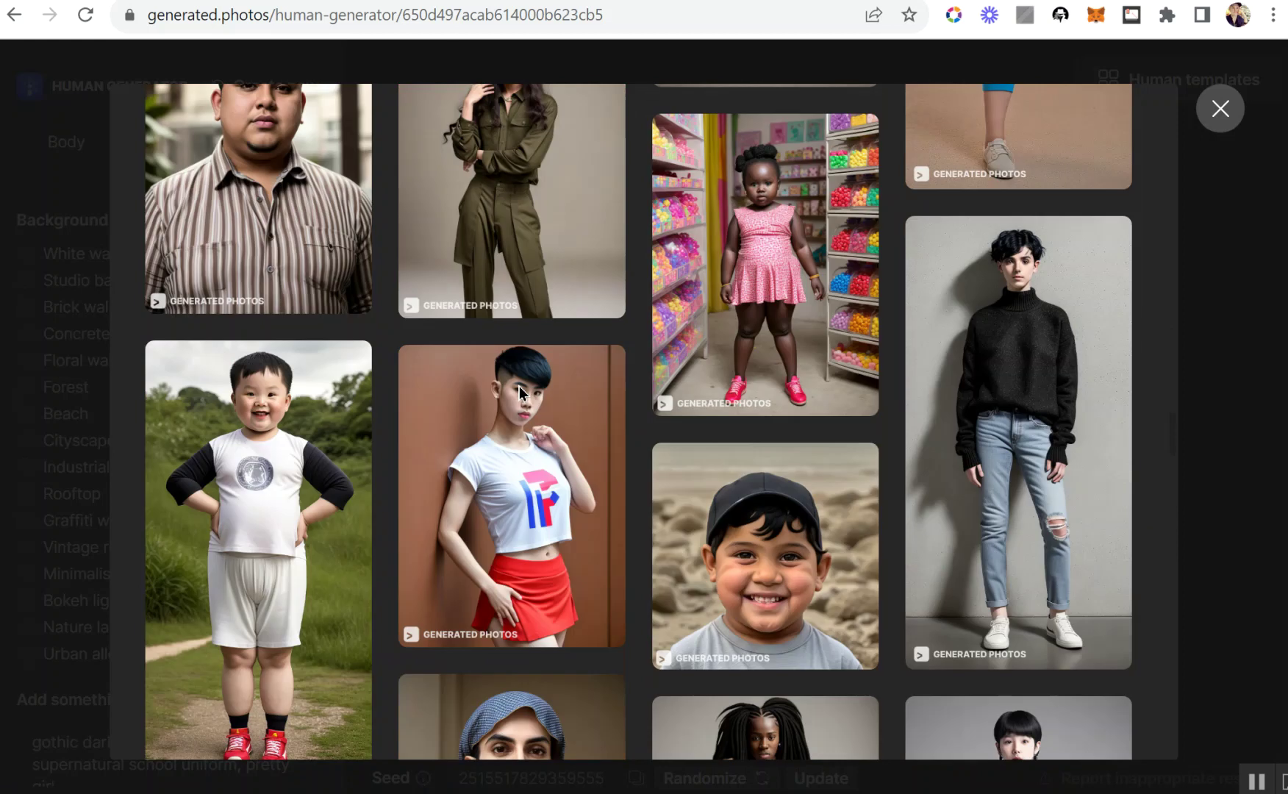
pyautogui.scroll(20, 519, 386)
pyautogui.scroll(10, 519, 372)
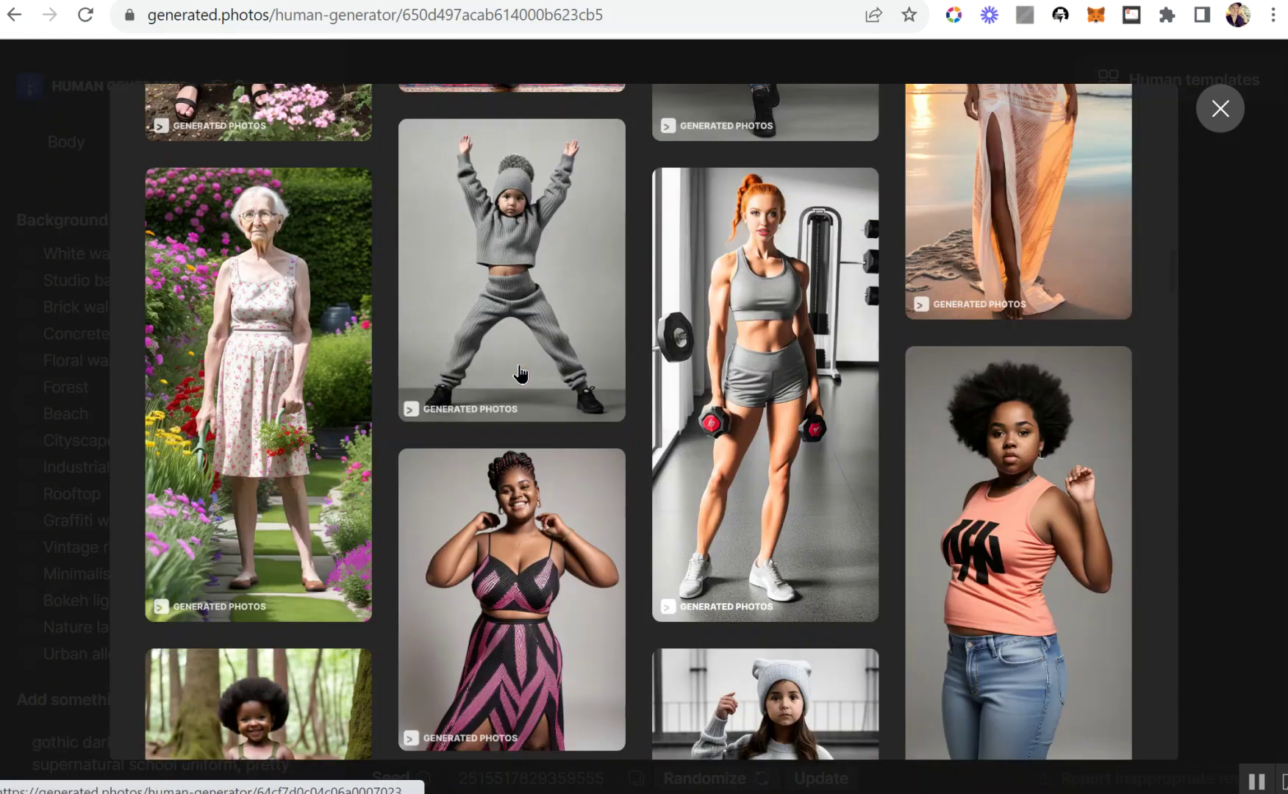
pyautogui.click(1221, 108)
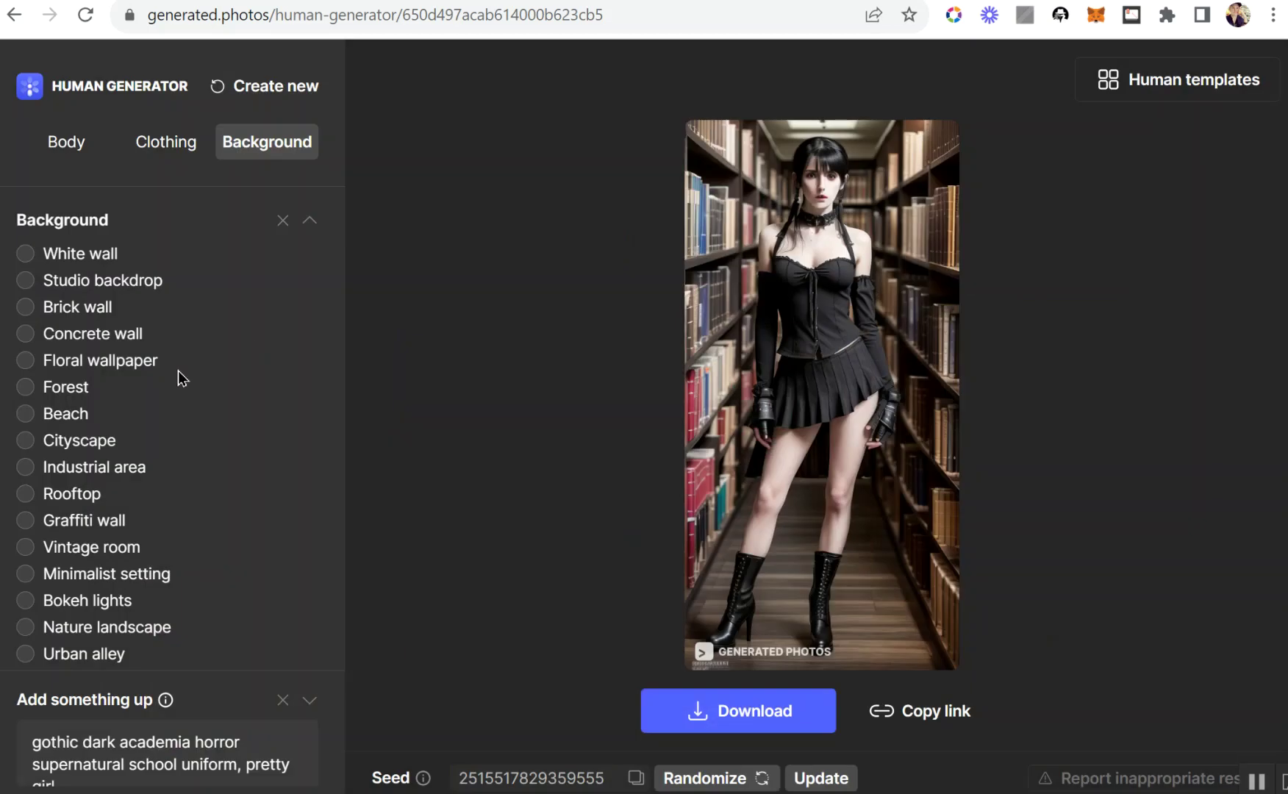
# - Review the available backgrounds and the clothing options from style and color down to footwear and accessories
pyautogui.scroll(-6, 104, 504)
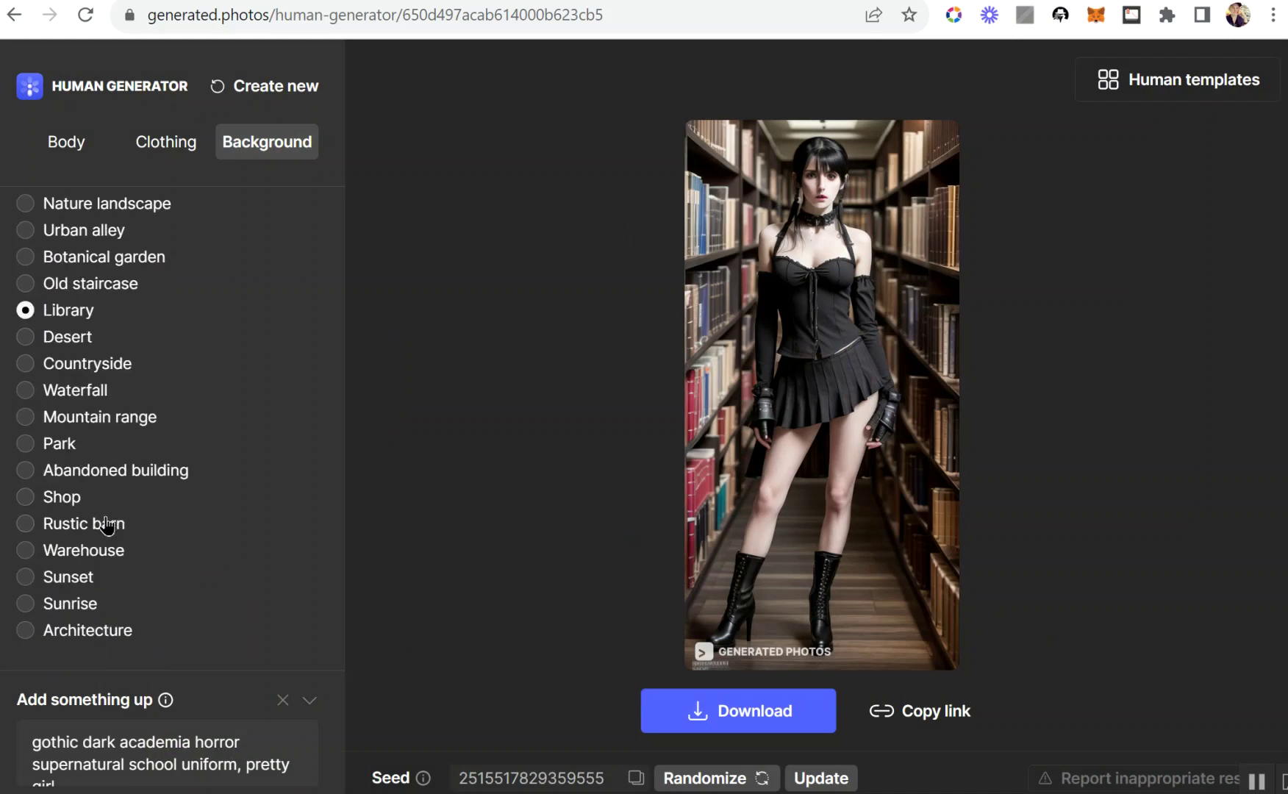
pyautogui.scroll(6, 103, 514)
pyautogui.click(164, 140)
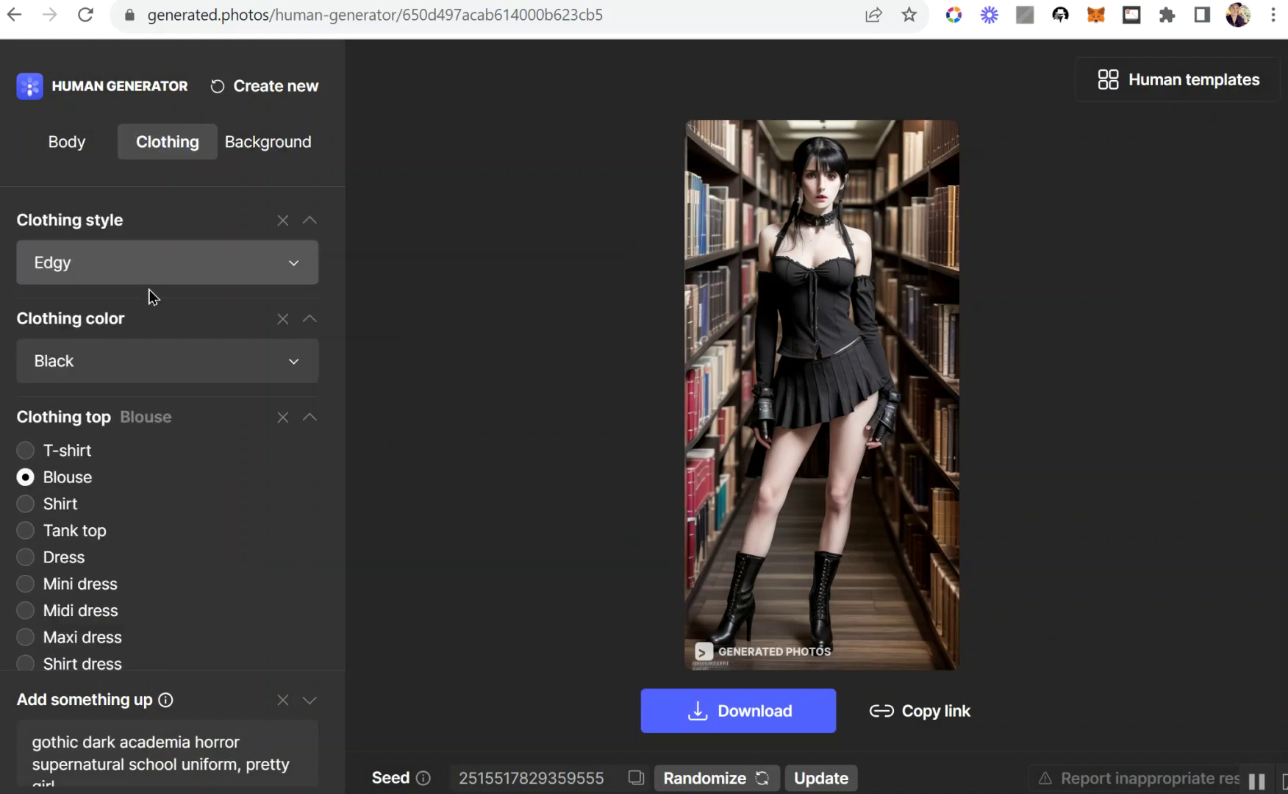
pyautogui.scroll(-14, 200, 511)
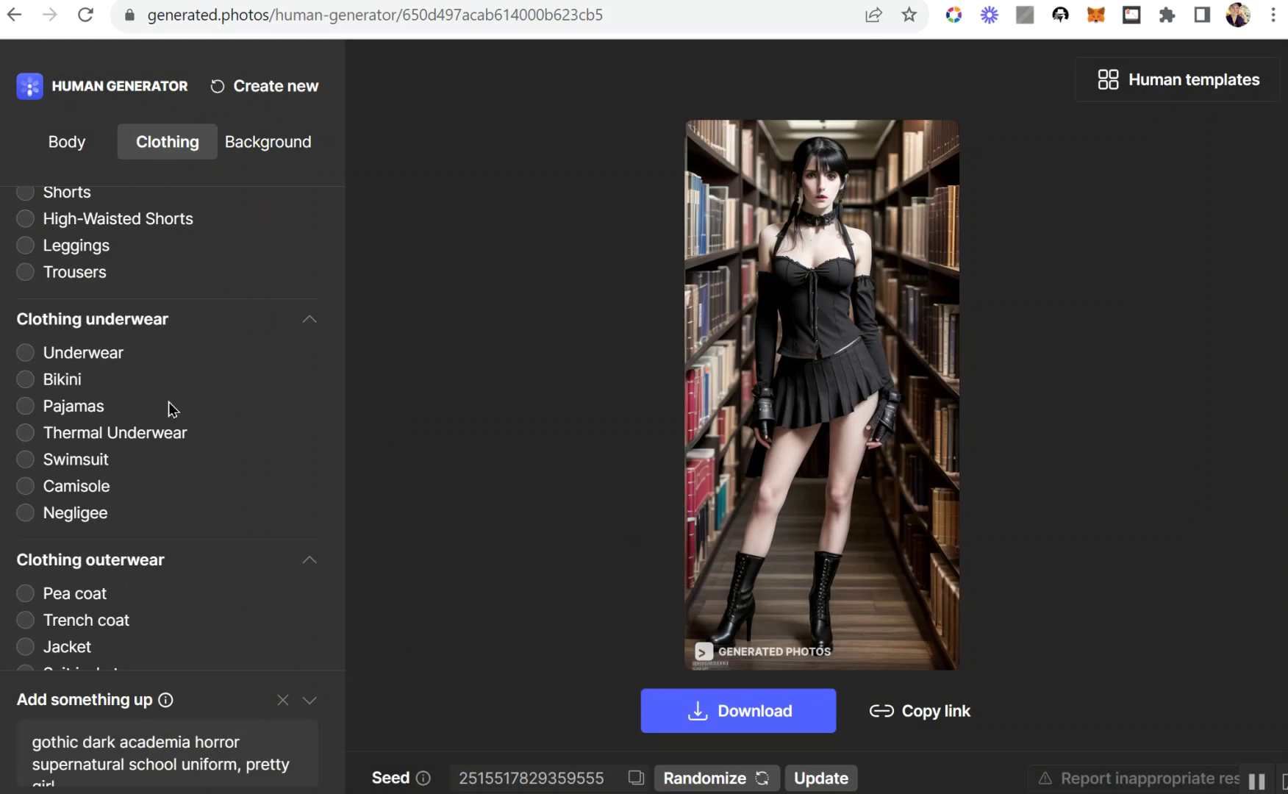
pyautogui.scroll(-2, 234, 500)
pyautogui.scroll(-7, 233, 505)
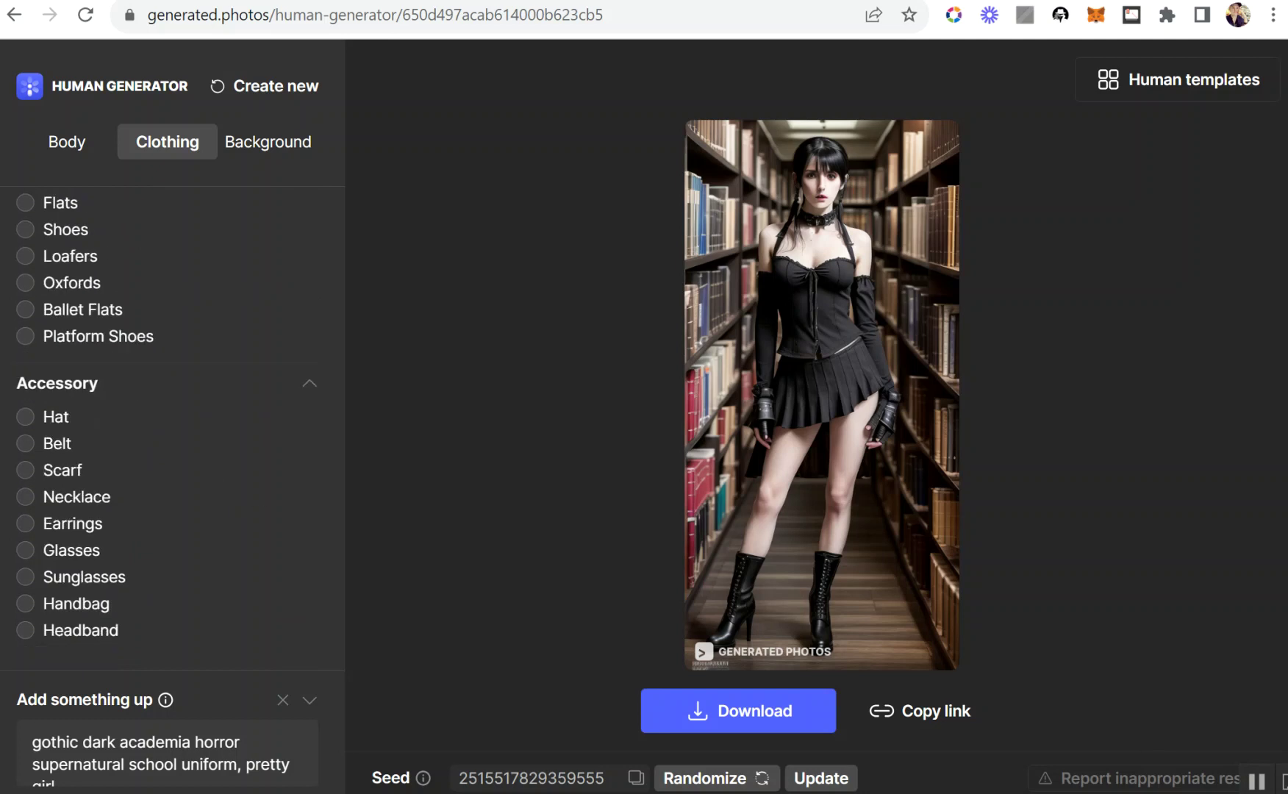
# - Return to the body settings, set the hair color to Ginger and regenerate the human
pyautogui.hotkey('alt', 'Left')
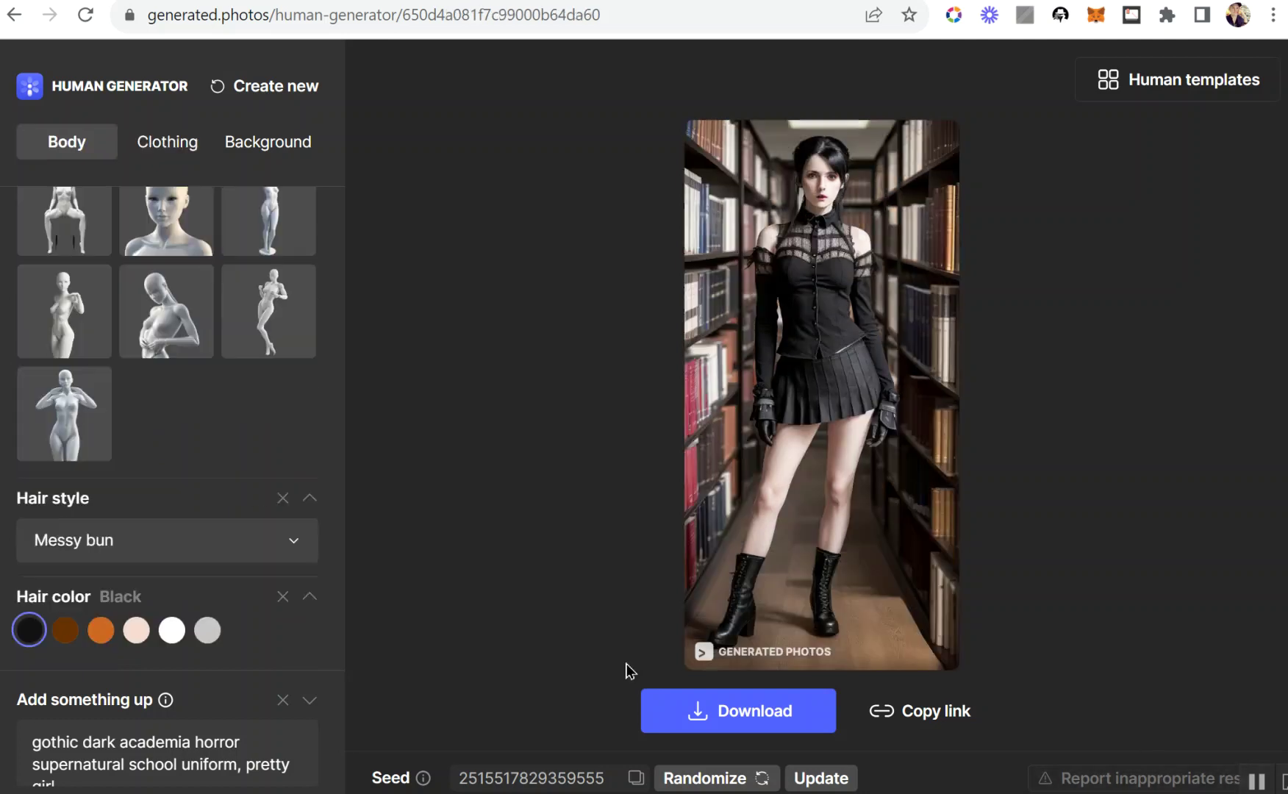
pyautogui.click(101, 631)
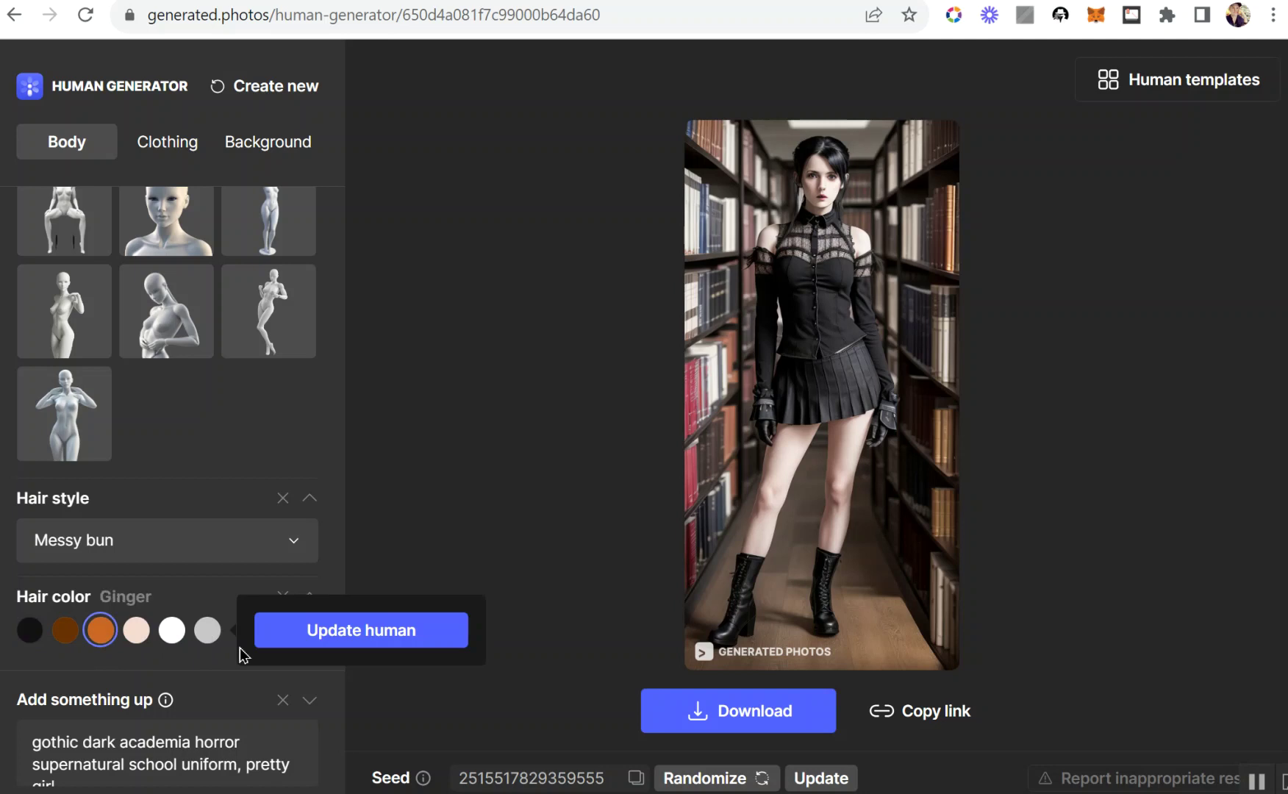
pyautogui.click(331, 633)
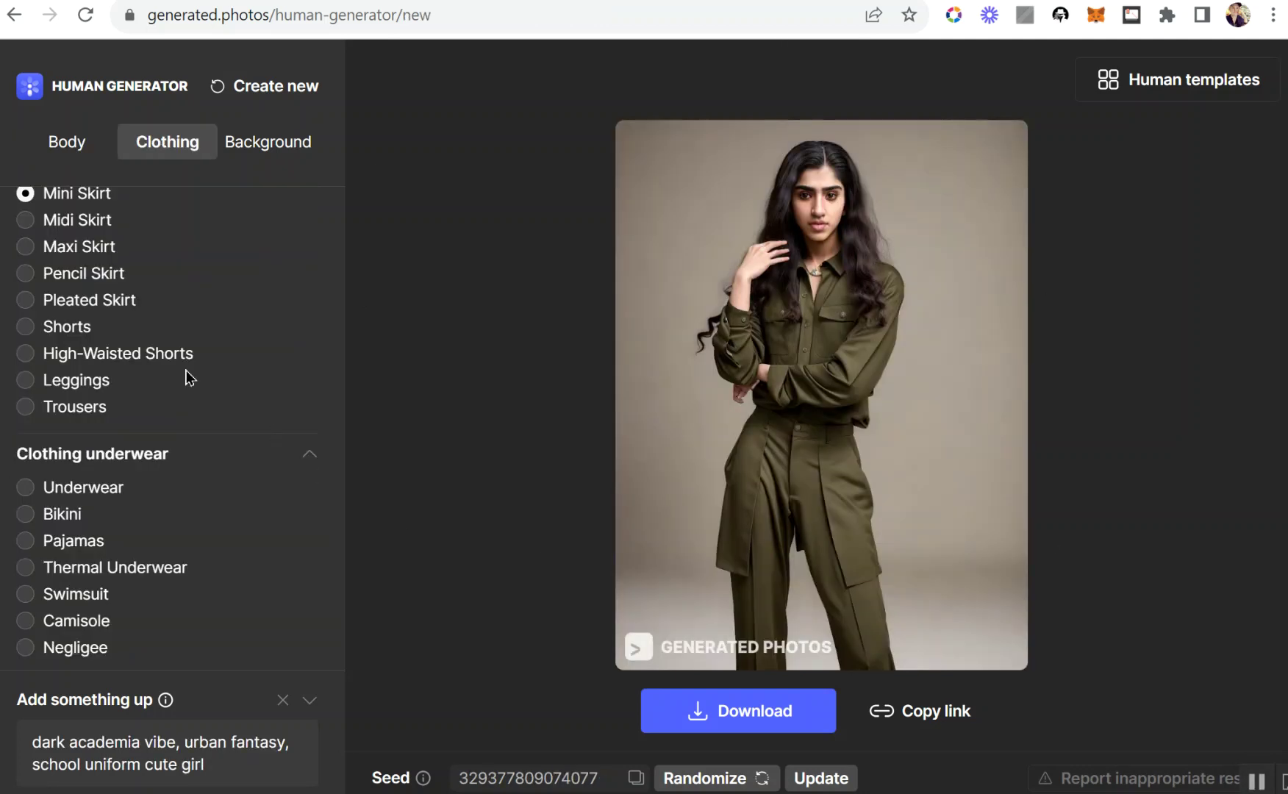
# - Check the new human's clothing options from underwear and outerwear to footwear and accessories, and generate the human with the current settings
pyautogui.scroll(-2, 188, 377)
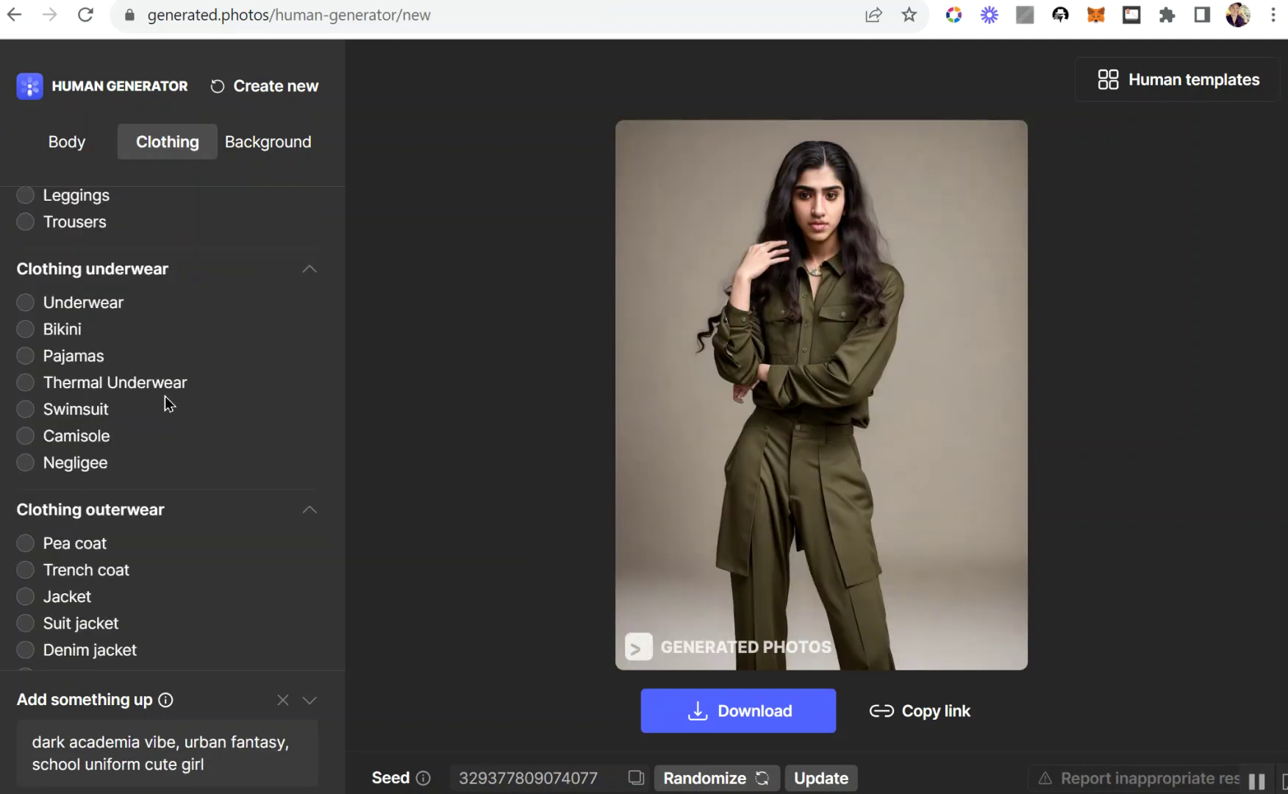
pyautogui.scroll(-2, 132, 379)
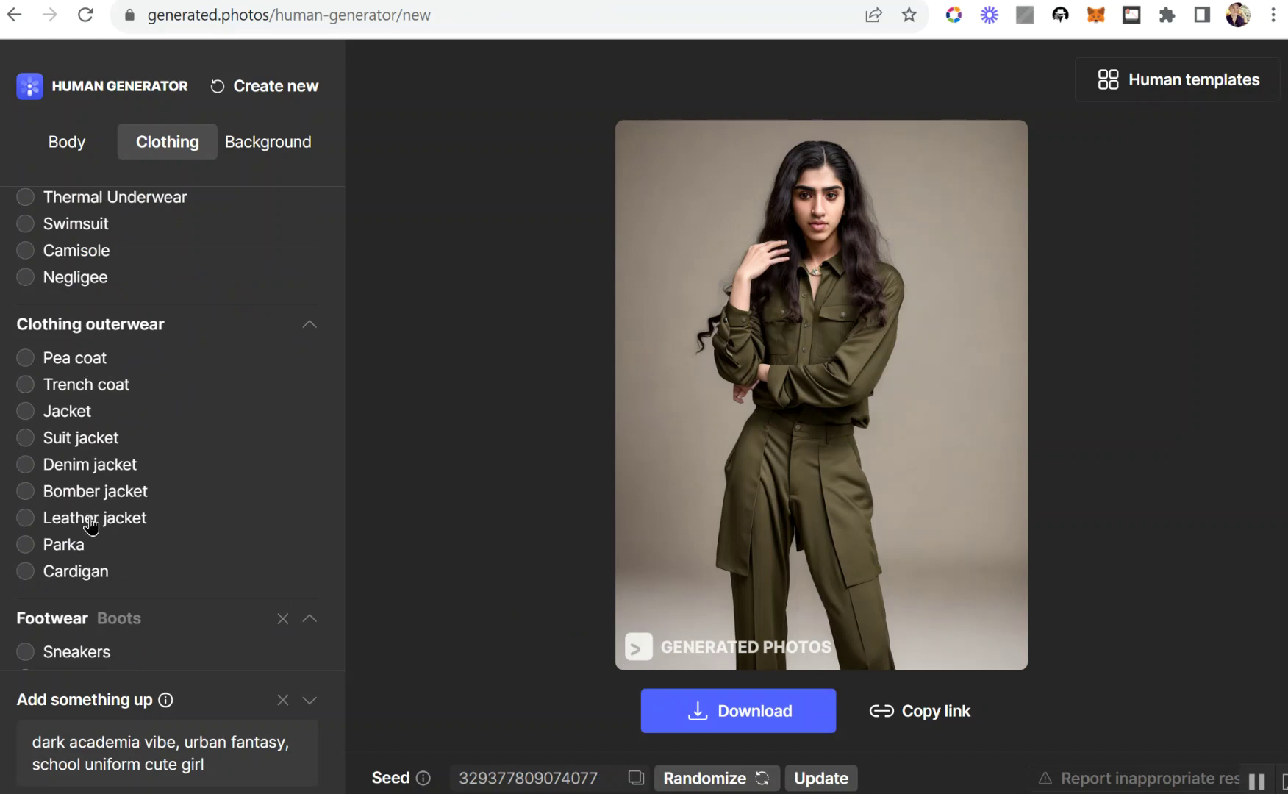
pyautogui.scroll(-4, 99, 524)
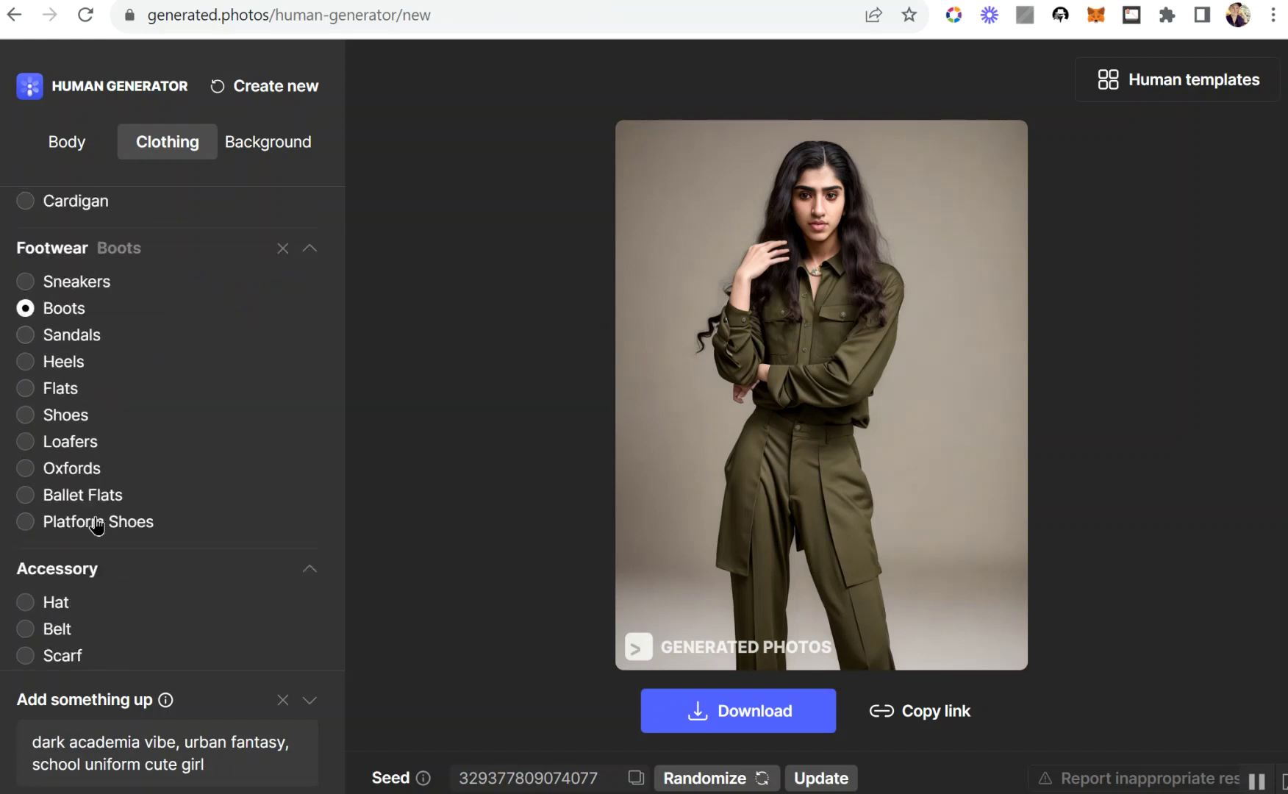
pyautogui.scroll(-2, 95, 471)
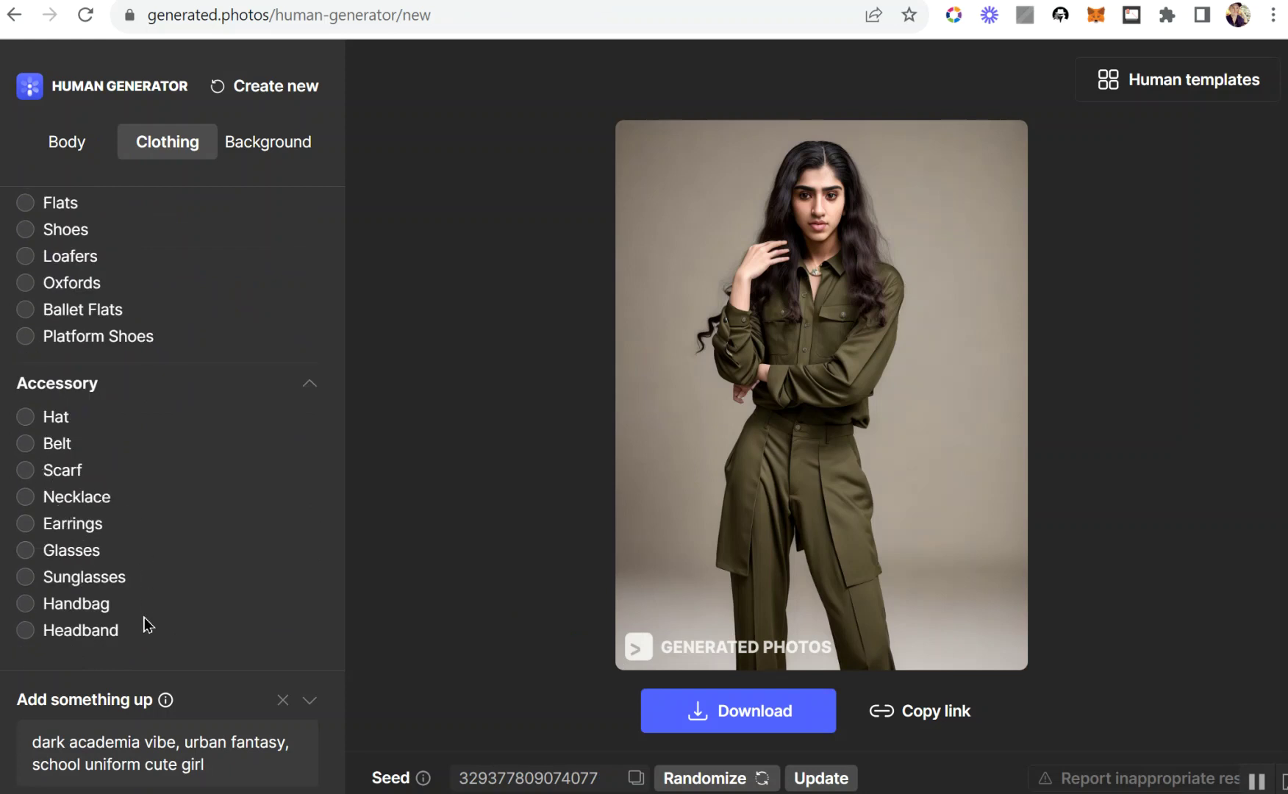
pyautogui.scroll(10, 210, 448)
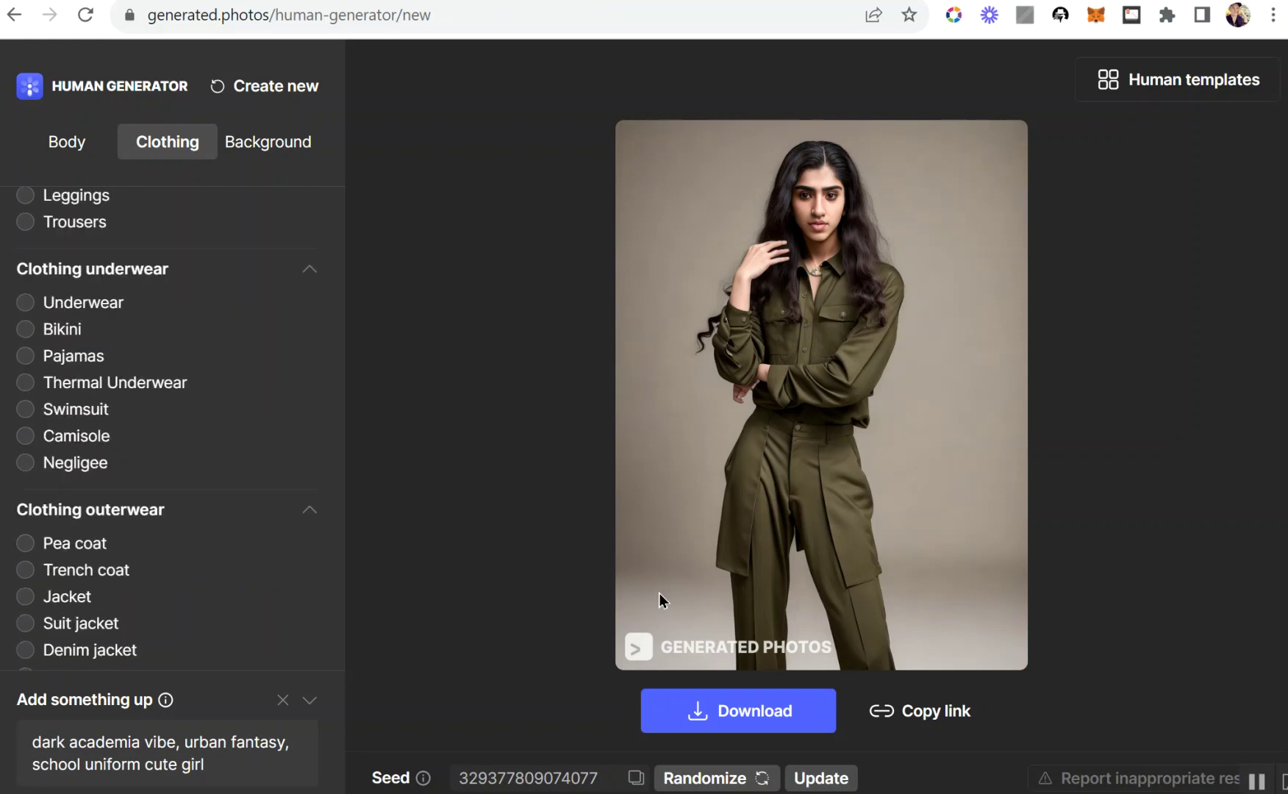
pyautogui.click(823, 778)
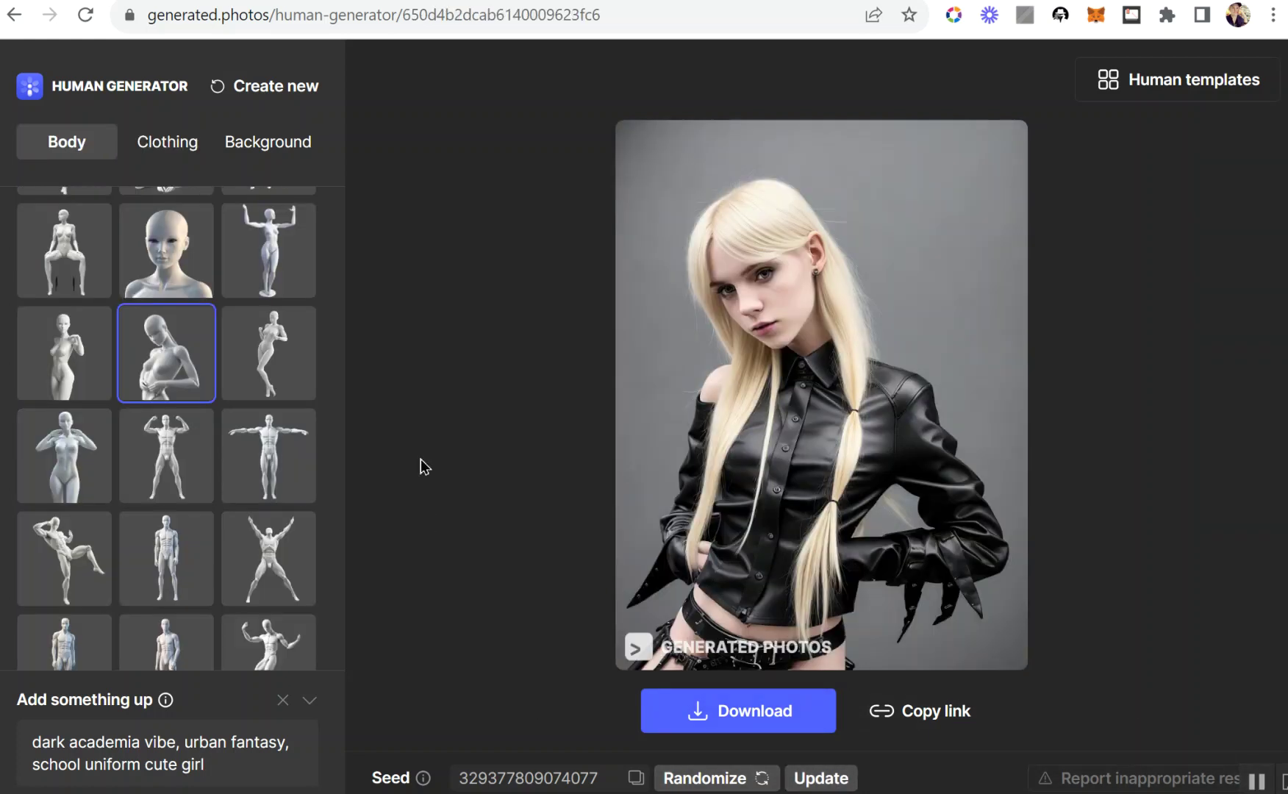
# - Change the pose to the head-and-shoulders portrait and regenerate the human
pyautogui.scroll(2, 219, 415)
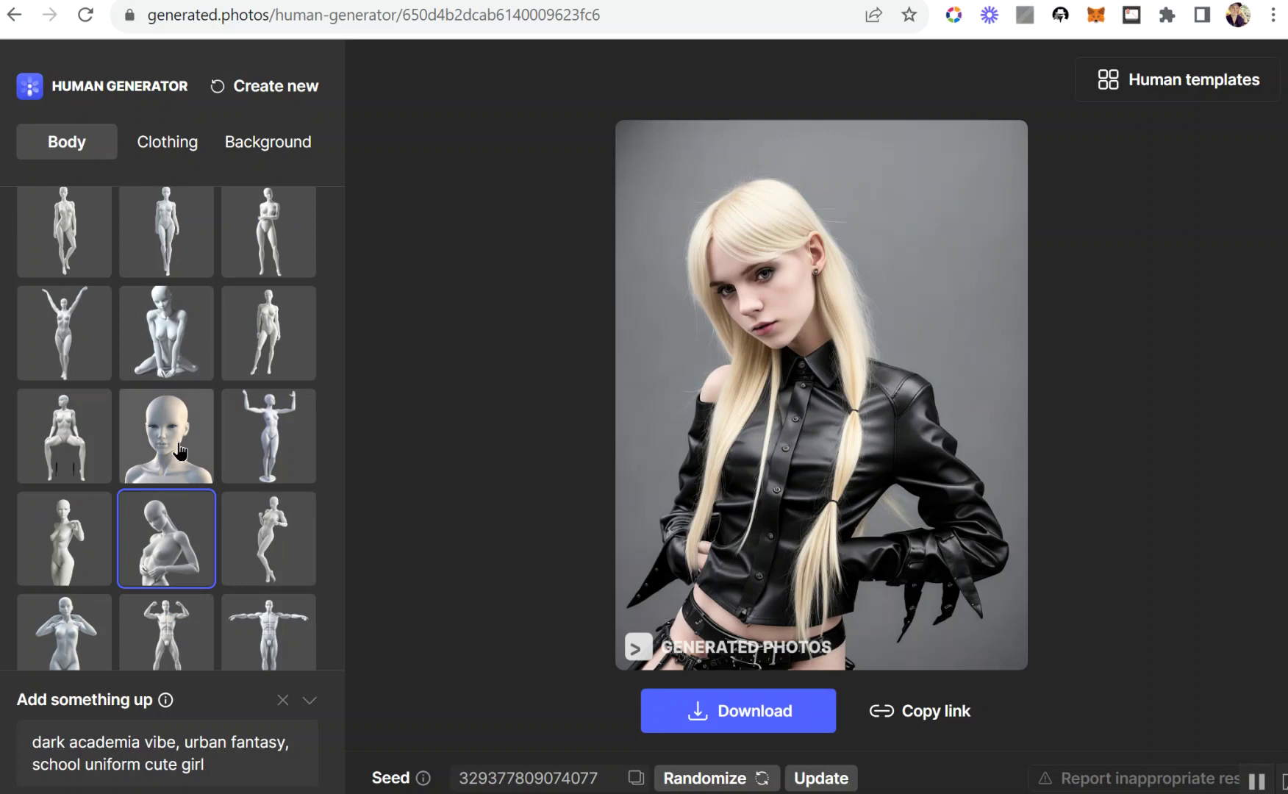
pyautogui.click(175, 456)
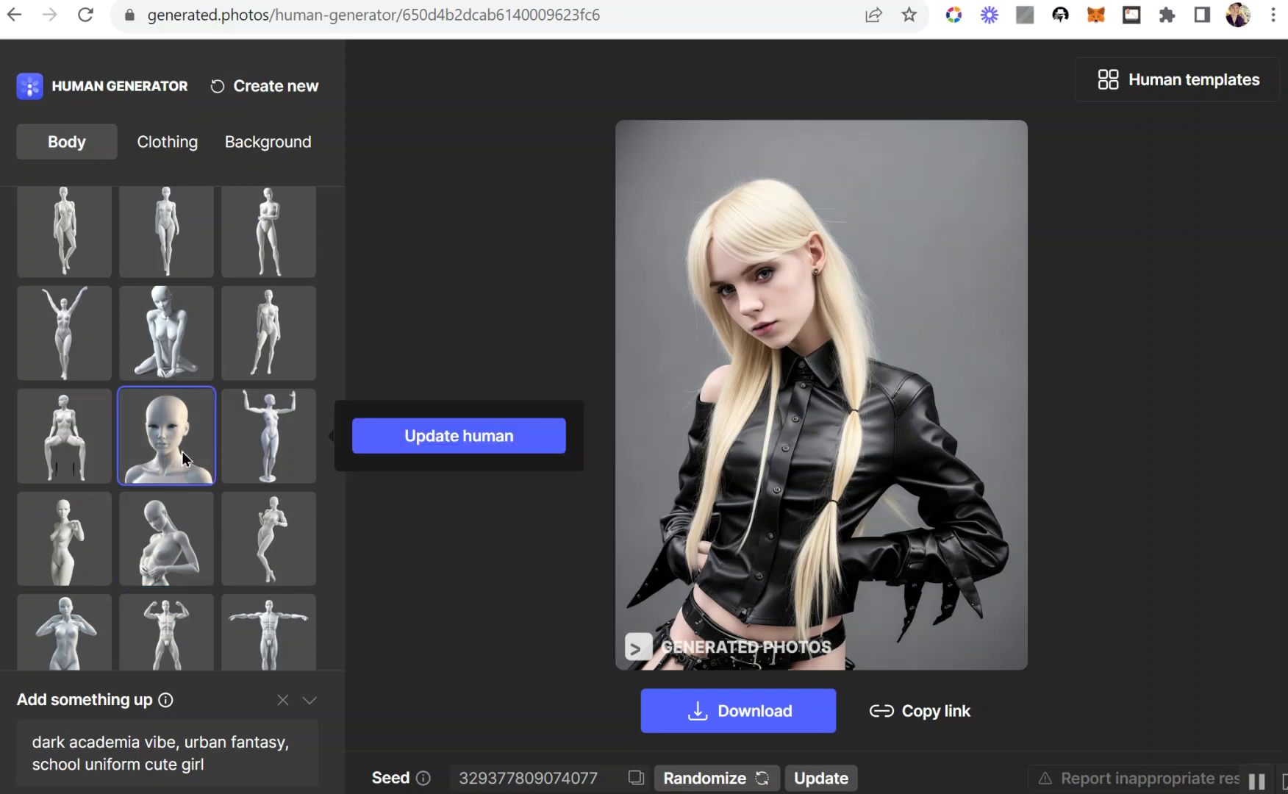
pyautogui.click(427, 443)
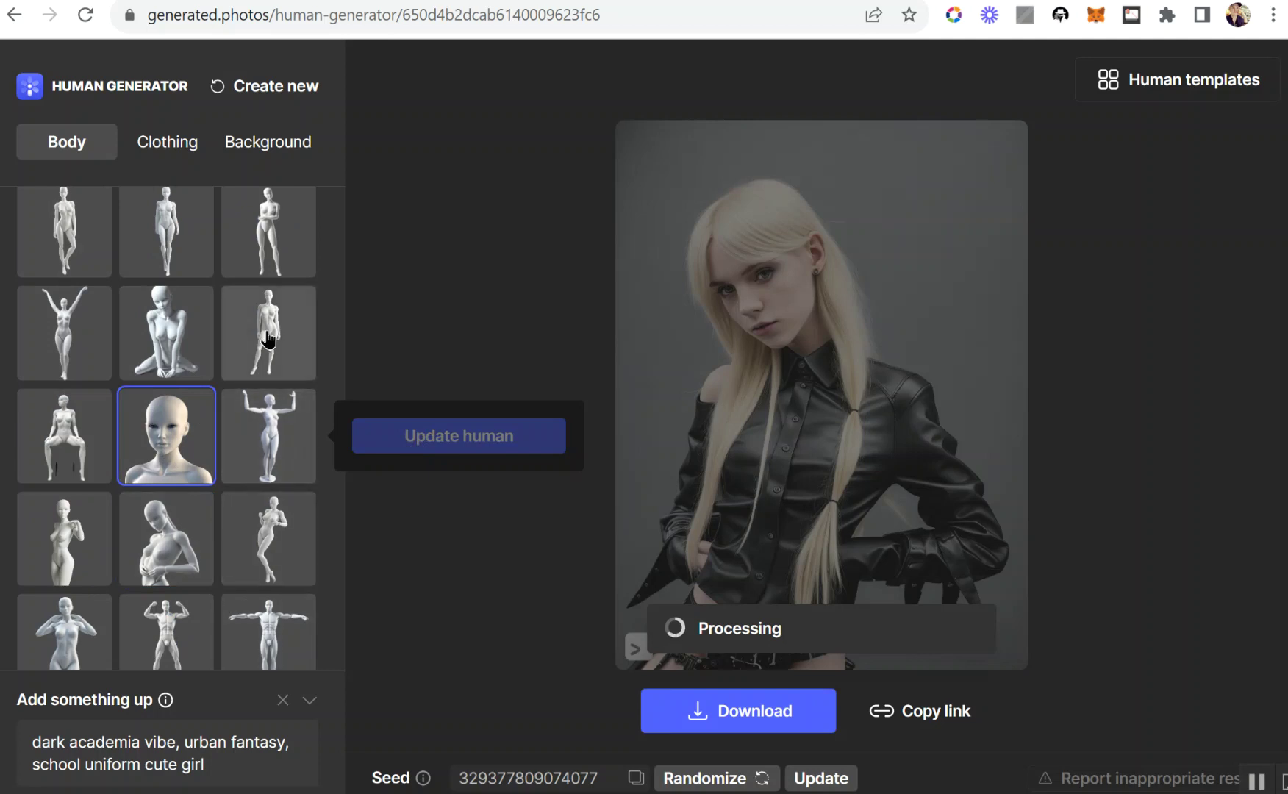
# - Set the background to Floral wallpaper and regenerate the human
pyautogui.scroll(-2, 256, 377)
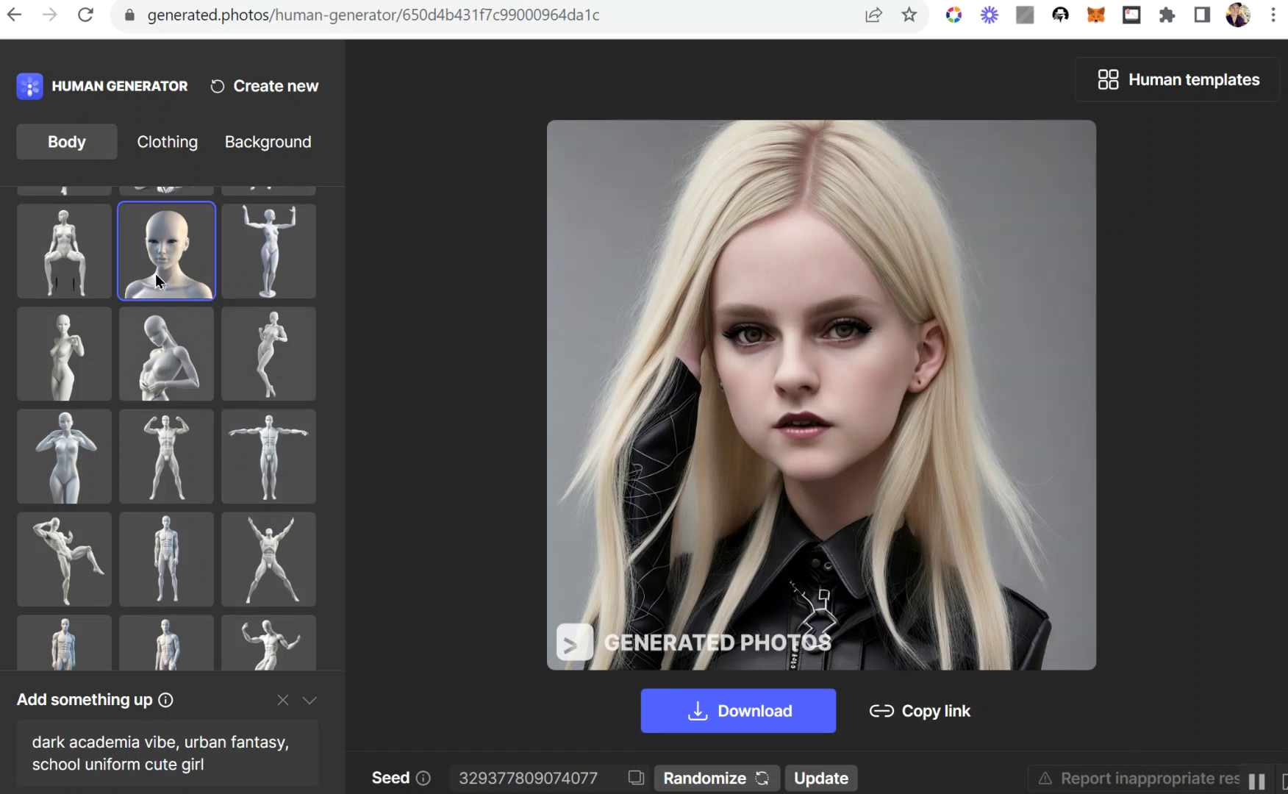
pyautogui.click(177, 147)
pyautogui.click(262, 151)
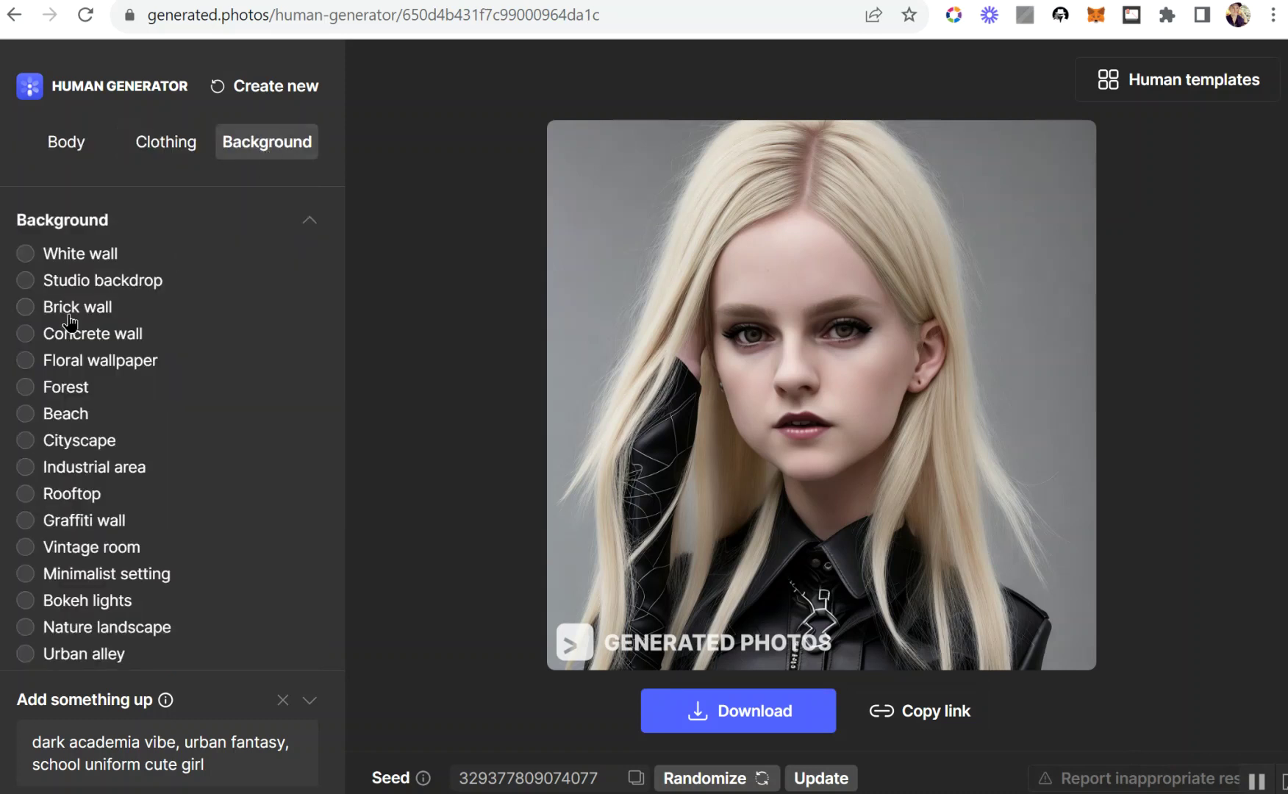
pyautogui.click(26, 361)
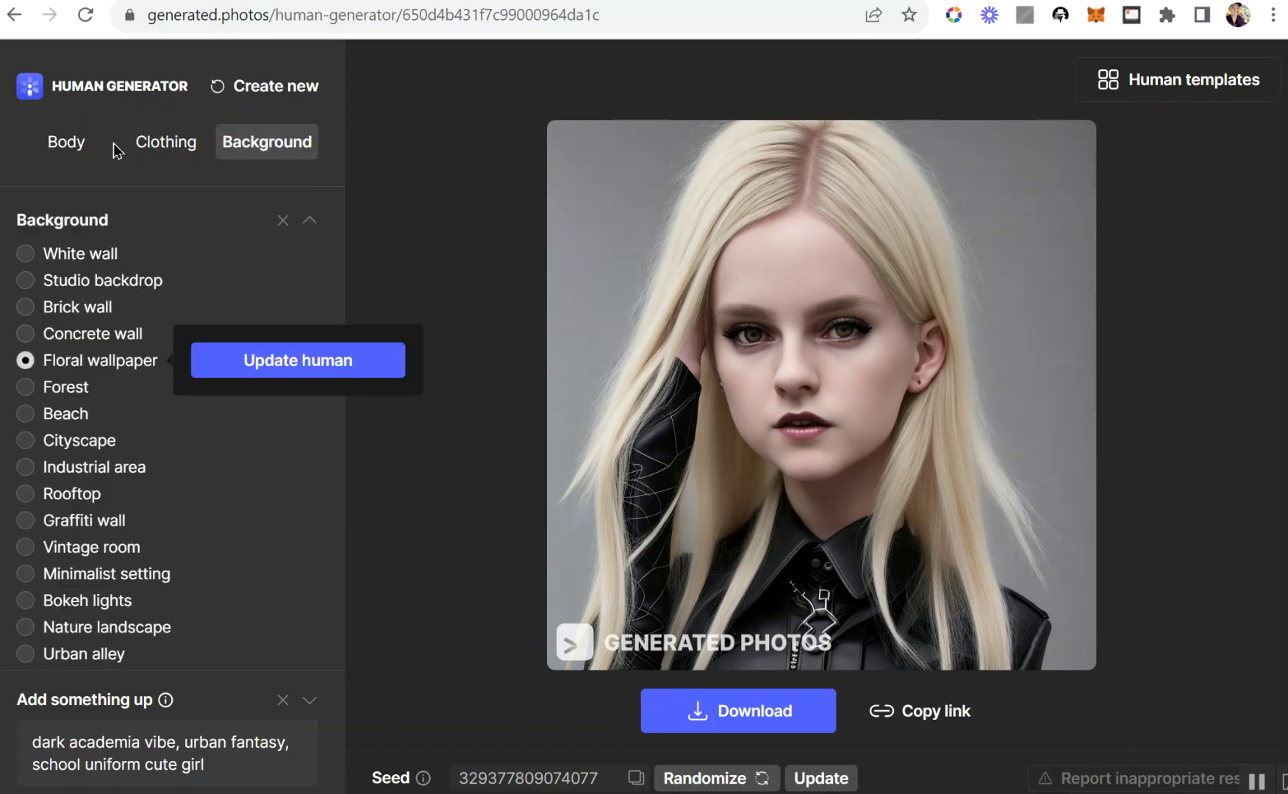
pyautogui.click(271, 364)
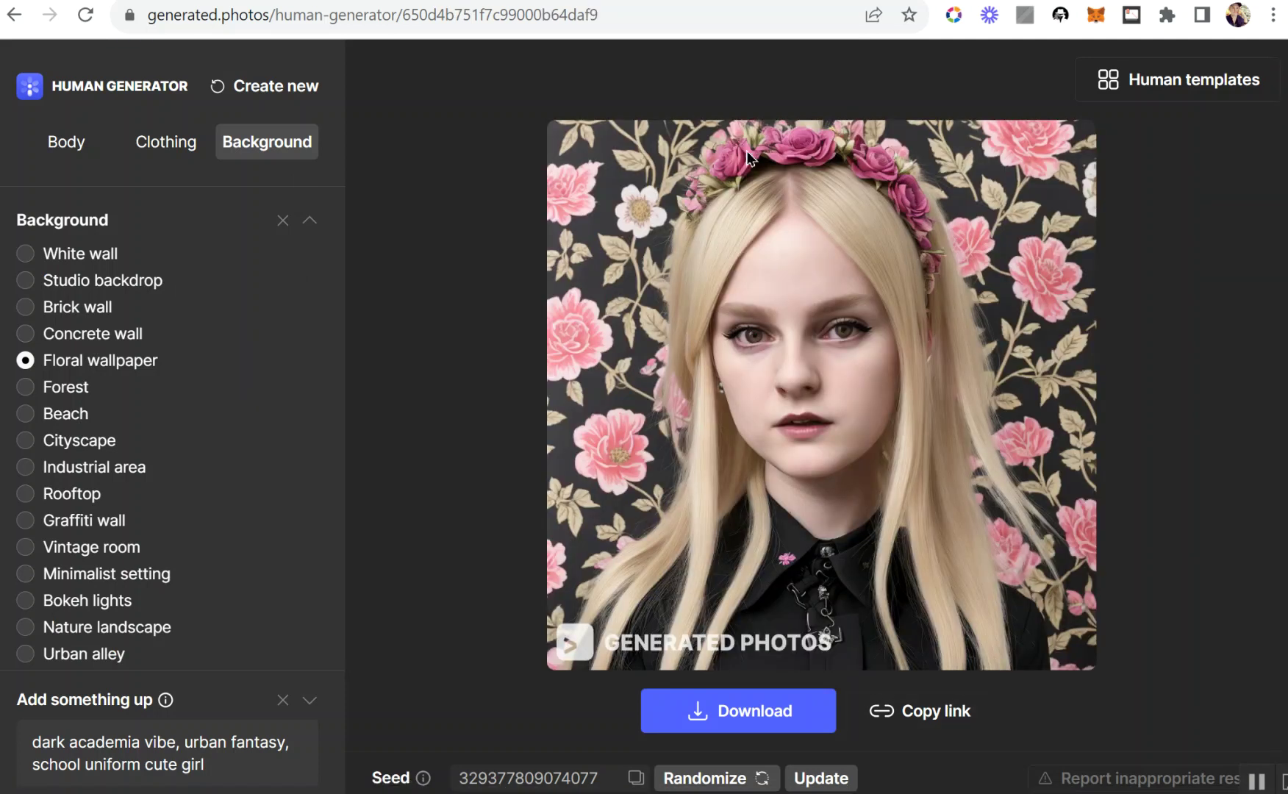
# - Review the remaining background choices and the ethnicity and body type settings
pyautogui.scroll(-5, 164, 477)
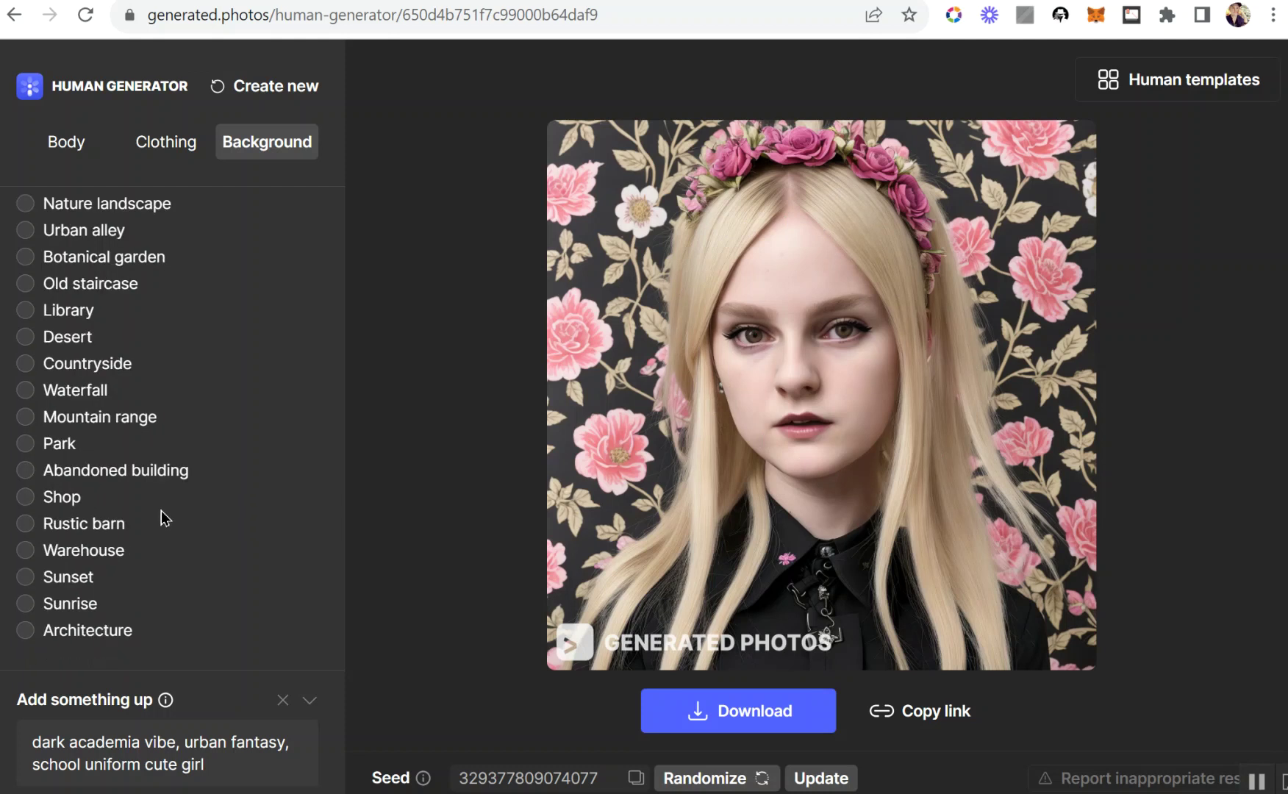
pyautogui.scroll(5, 168, 478)
pyautogui.click(66, 145)
pyautogui.scroll(-5, 172, 460)
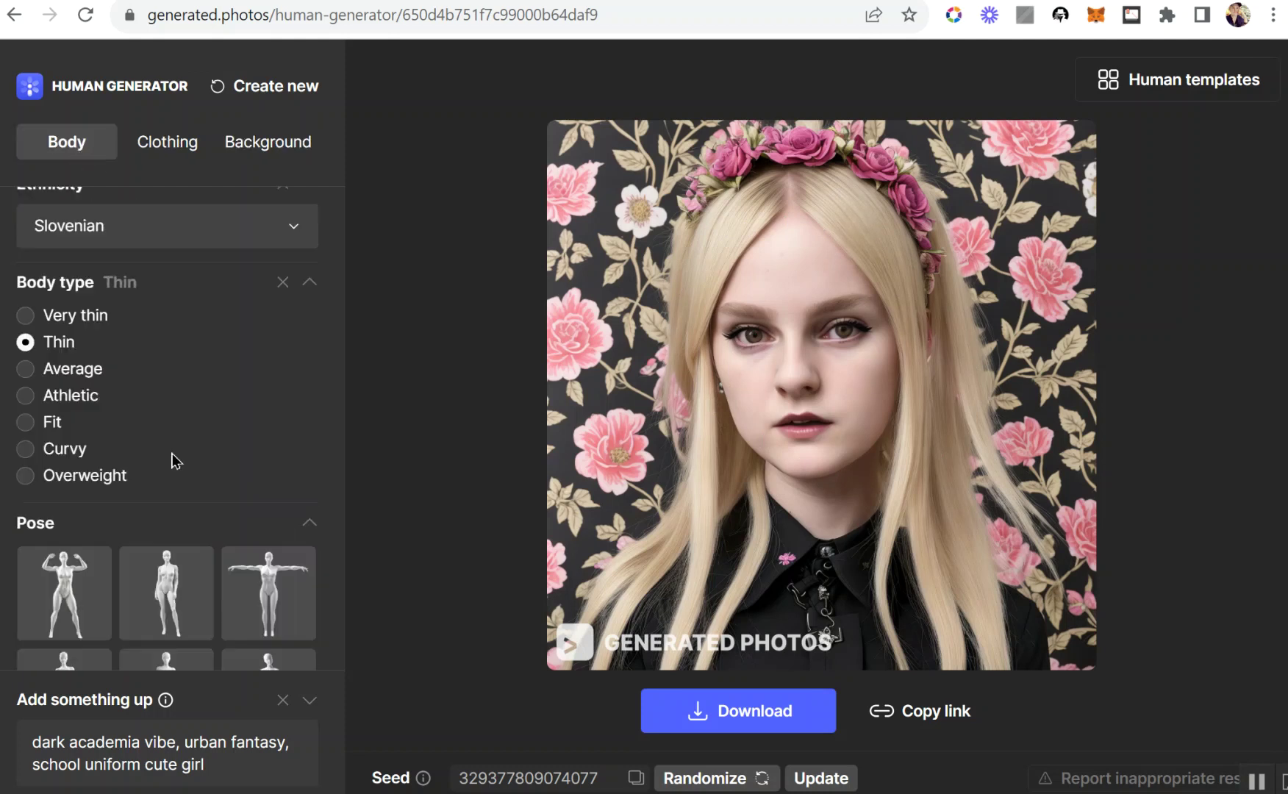
pyautogui.scroll(-2, 123, 411)
pyautogui.scroll(2, 121, 410)
pyautogui.scroll(2, 122, 410)
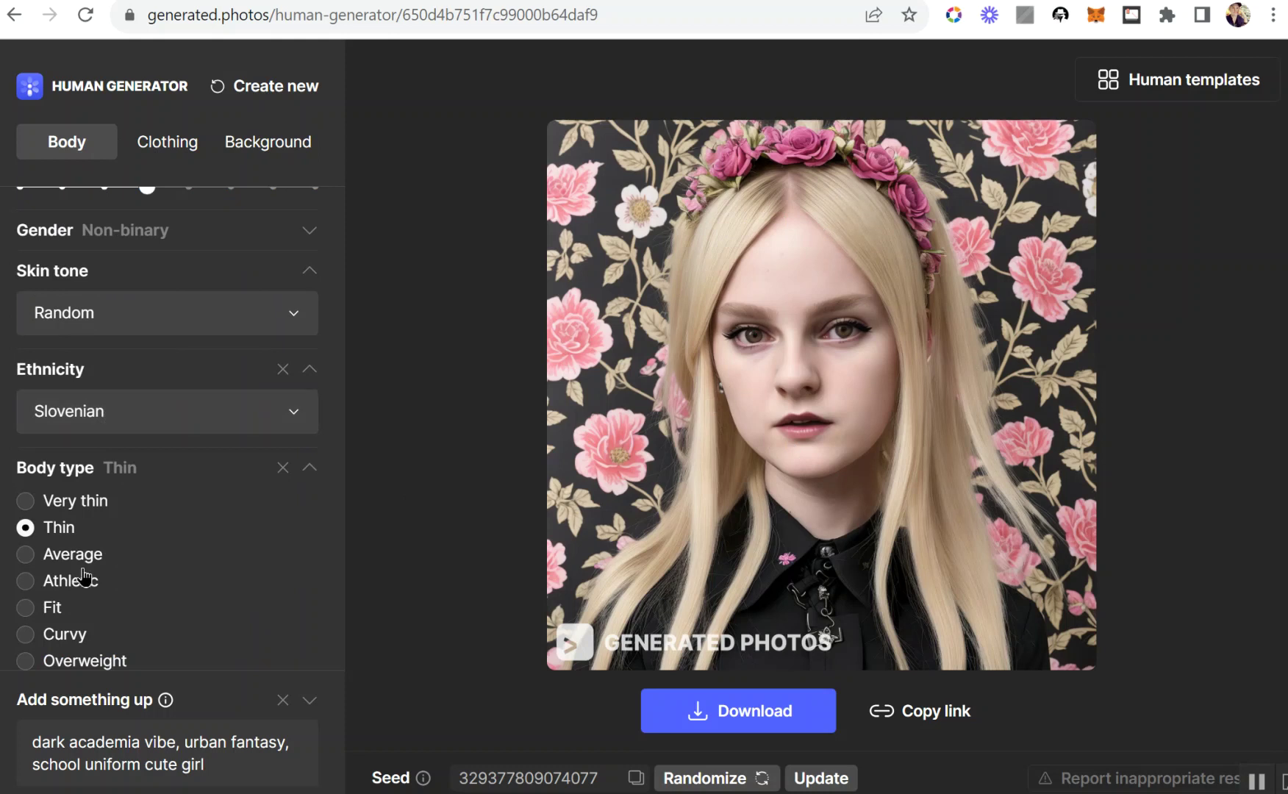
pyautogui.scroll(-2, 83, 578)
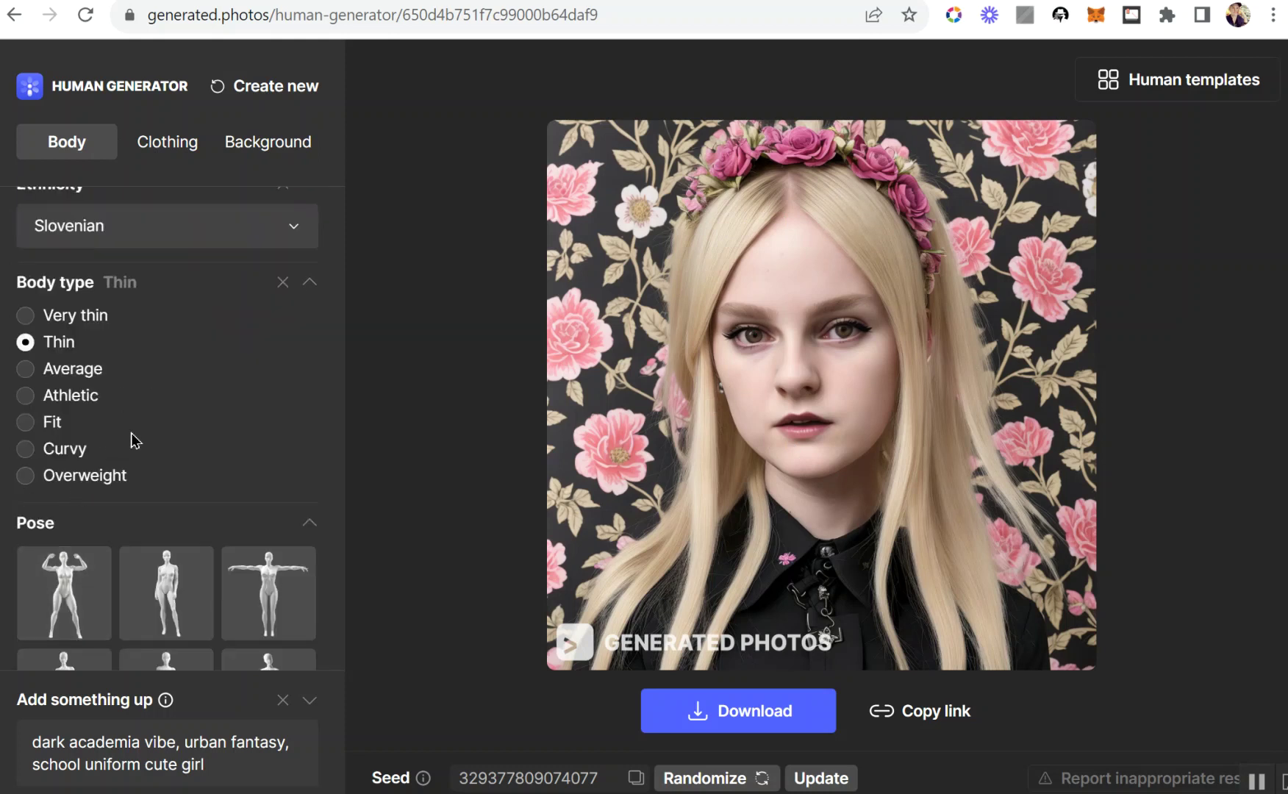
# - Change the pose to the full-body standing figure with one leg bent across the other and regenerate the human
pyautogui.scroll(-5, 221, 441)
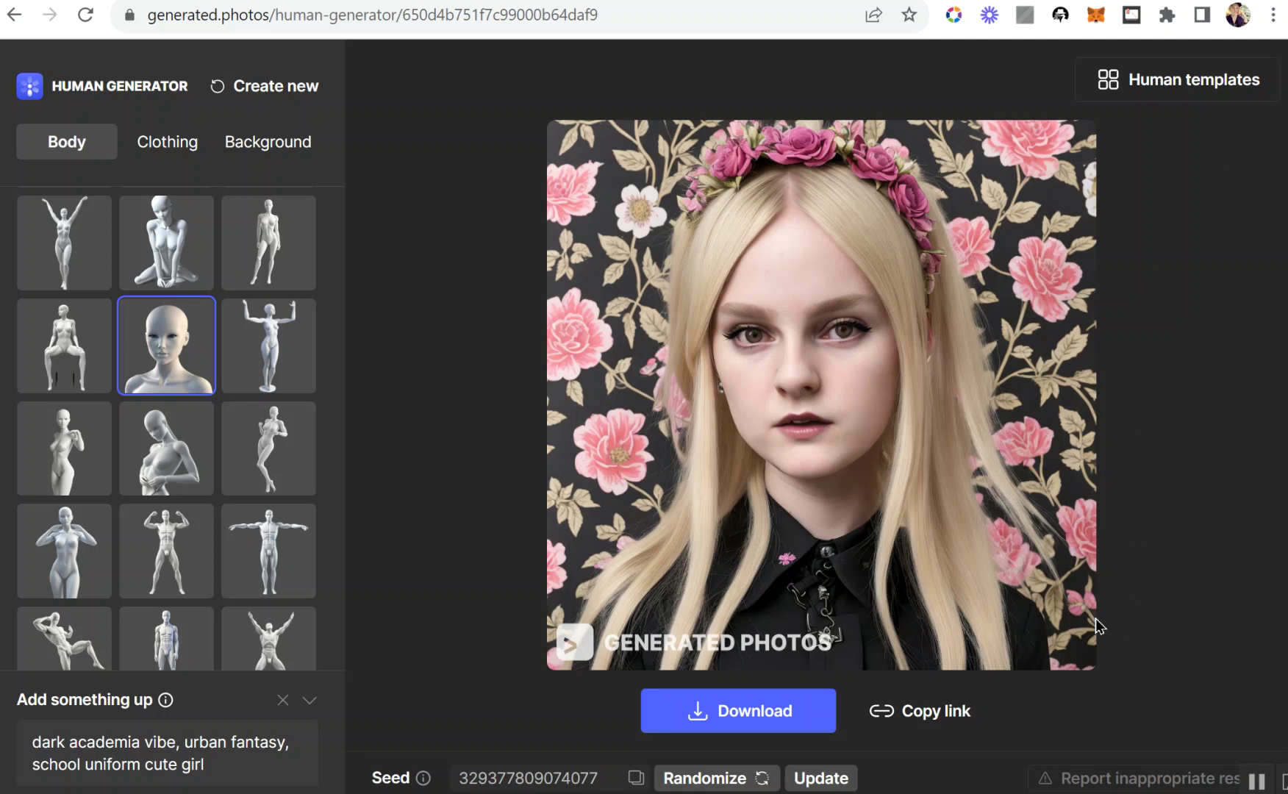
pyautogui.scroll(-5, 107, 512)
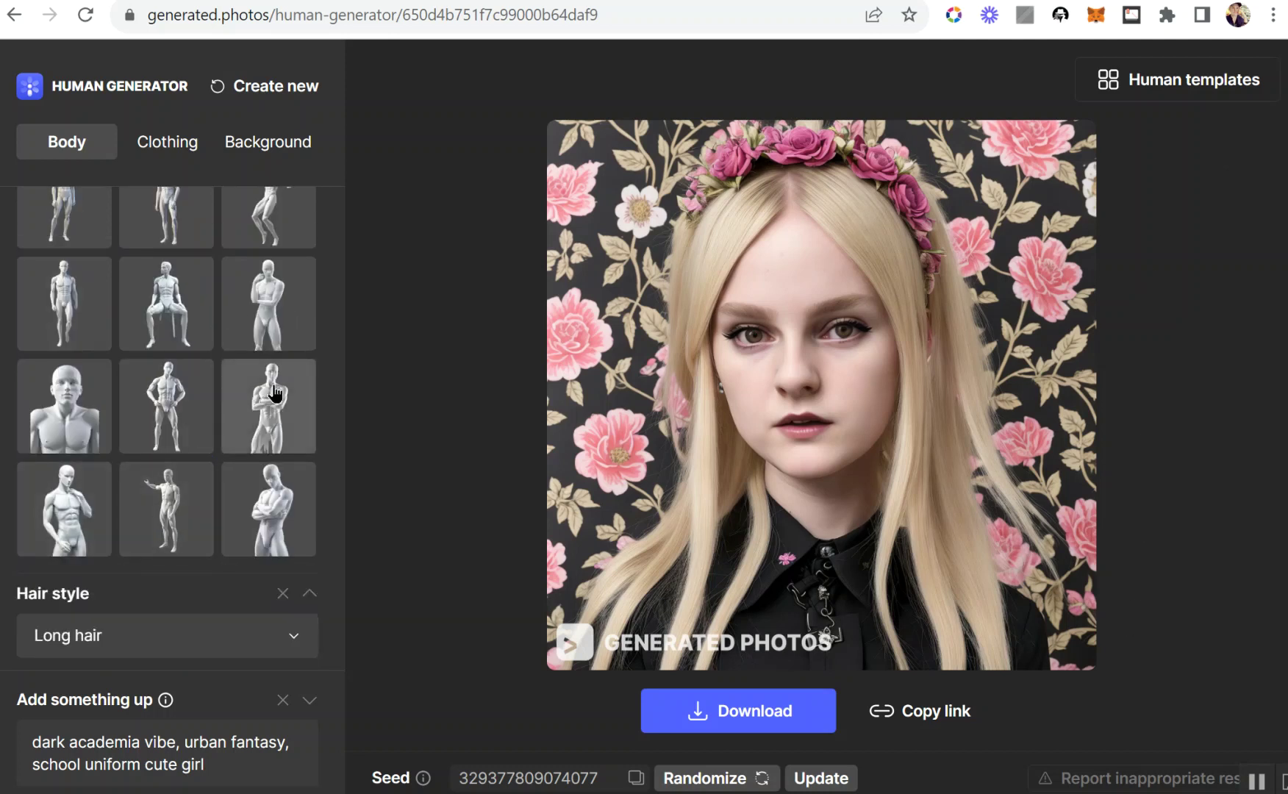
pyautogui.scroll(5, 294, 419)
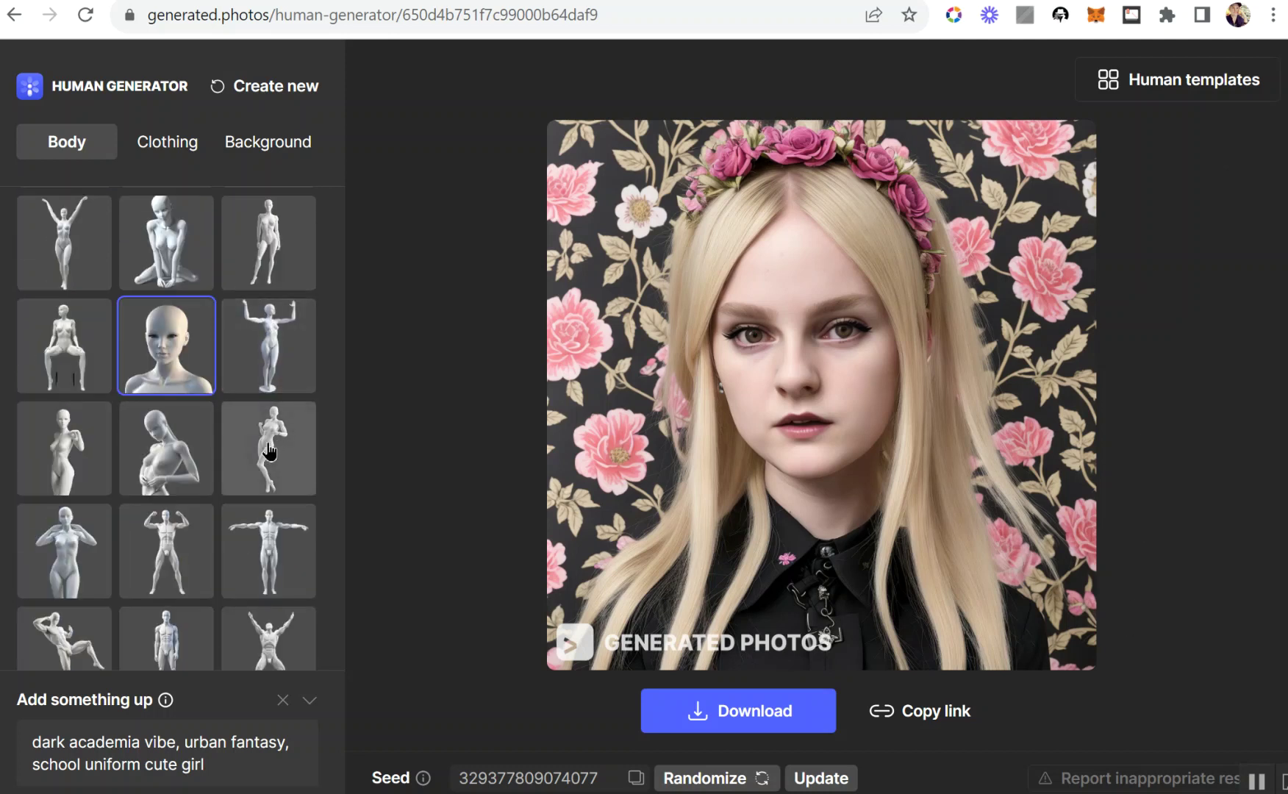
pyautogui.scroll(3, 265, 449)
pyautogui.click(81, 332)
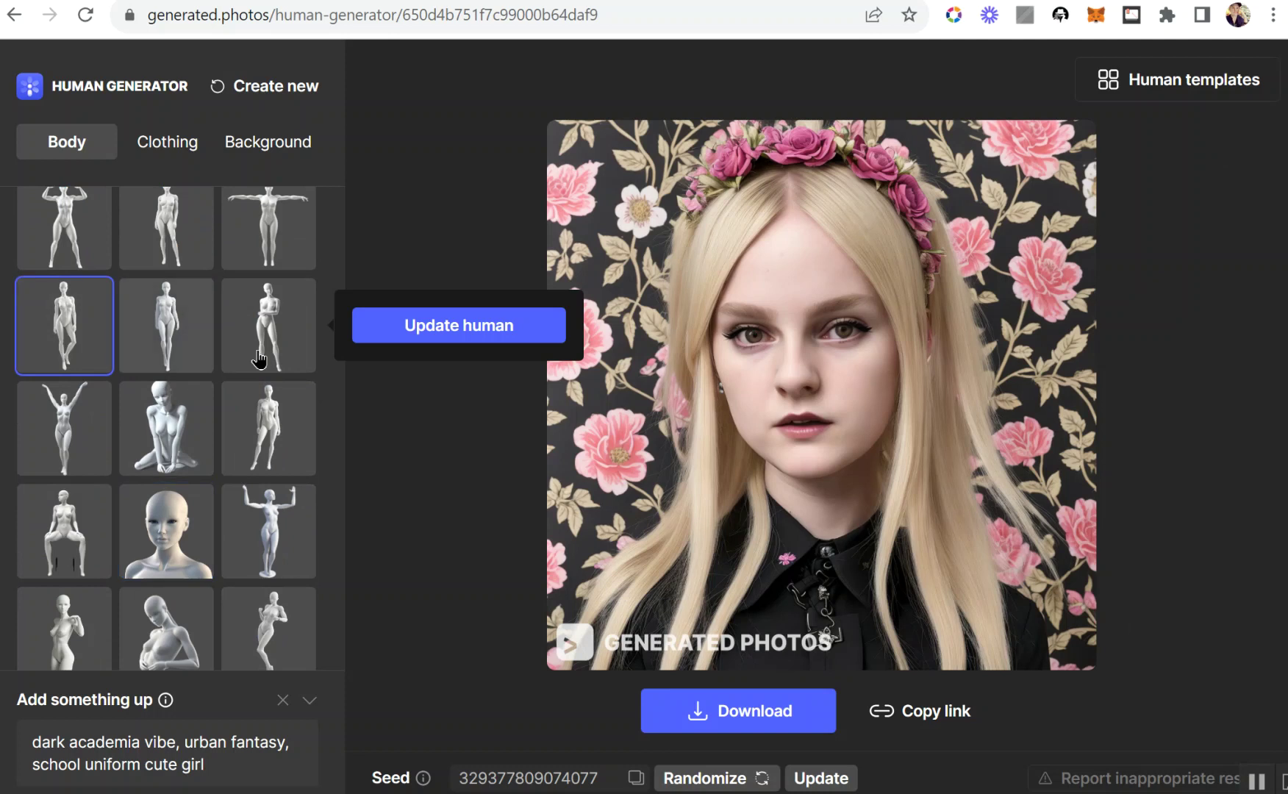
pyautogui.click(425, 340)
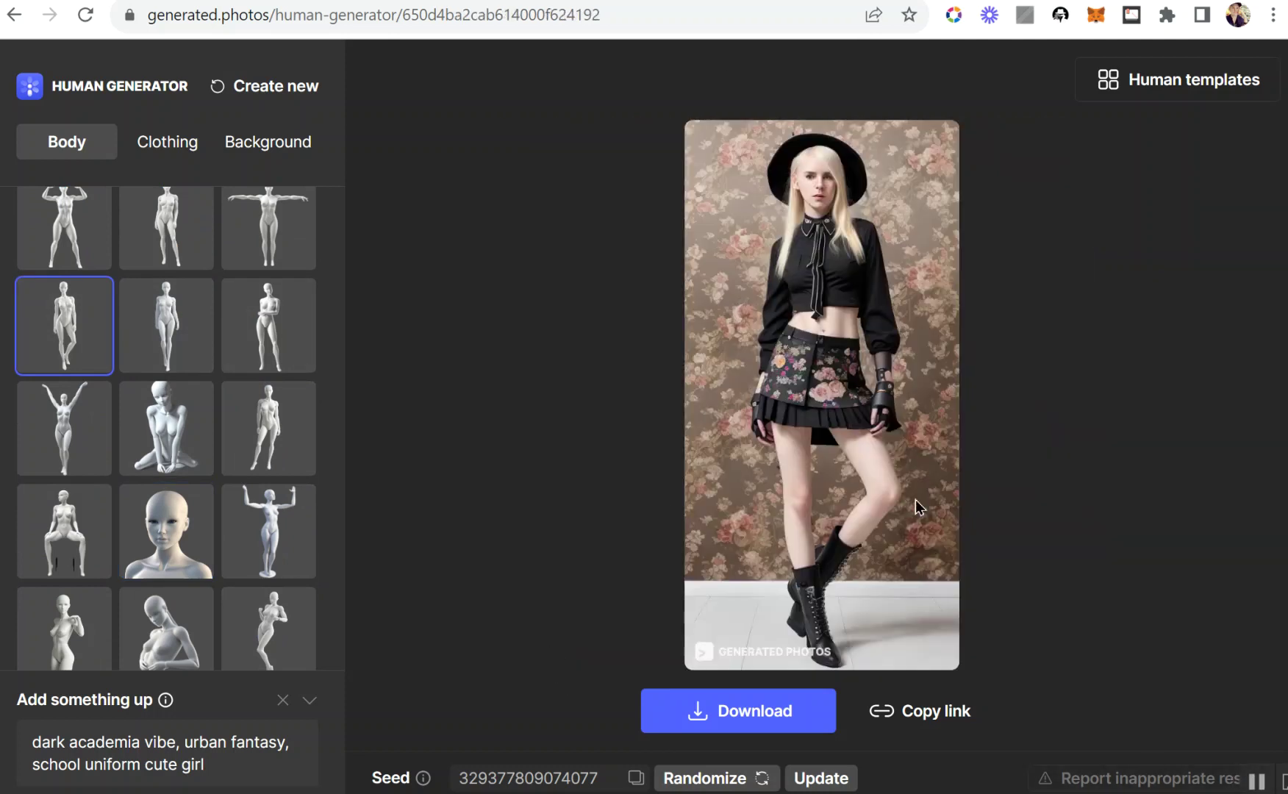
pyautogui.click(558, 510)
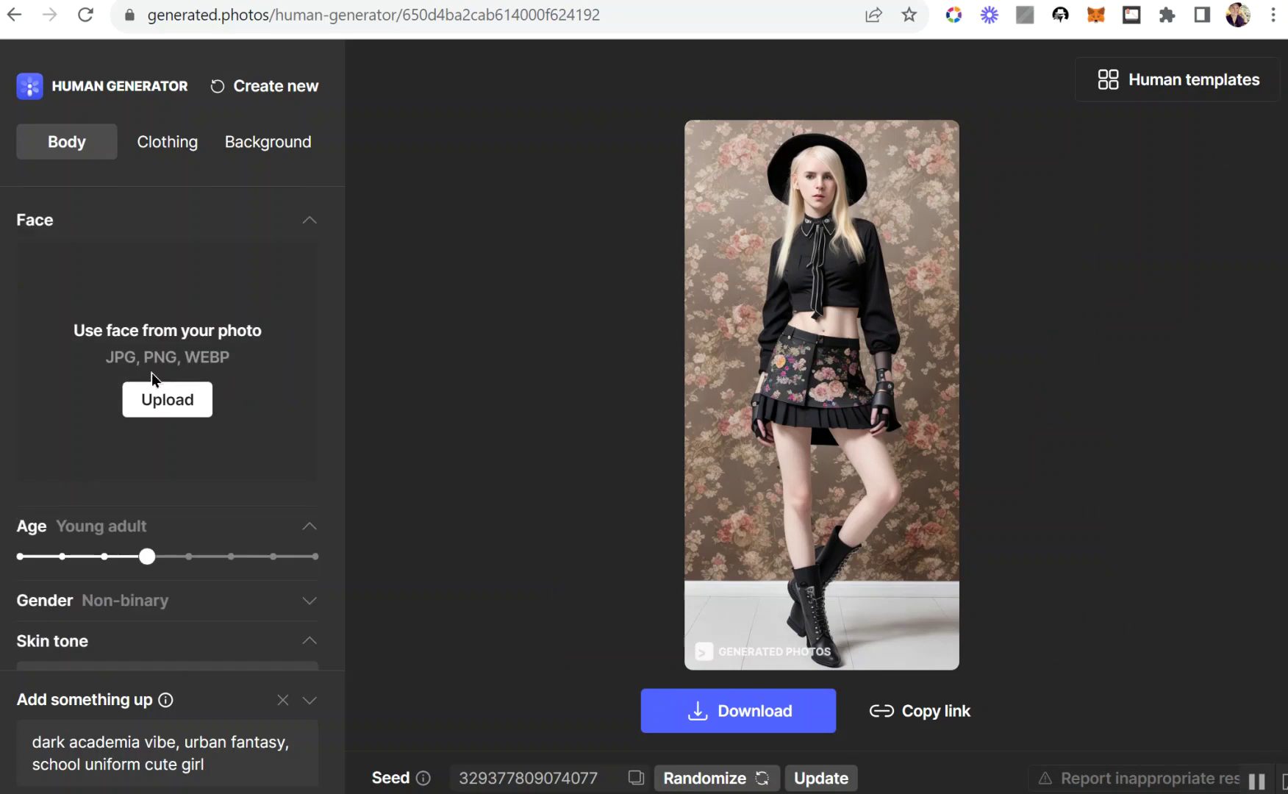
# - Set the clothing style to Edgy and the background to Cityscape, and regenerate the human
pyautogui.click(148, 144)
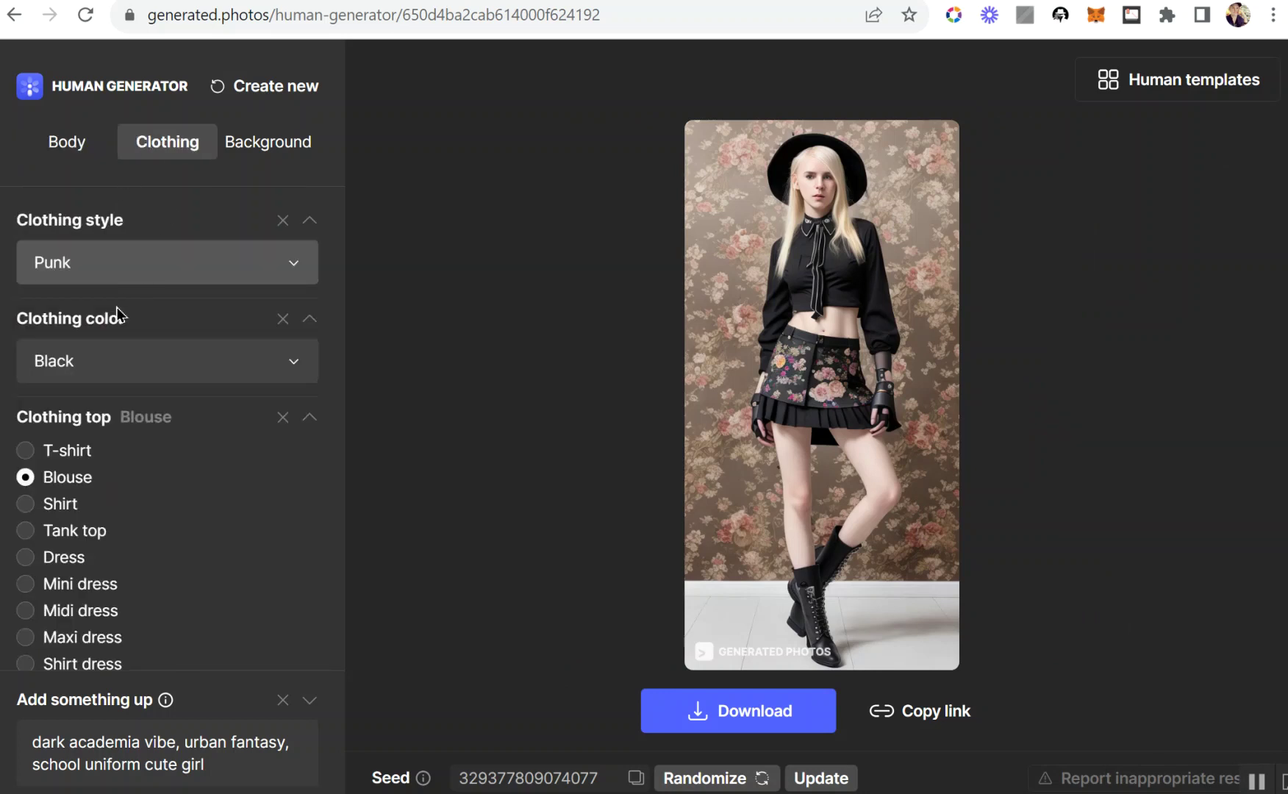
pyautogui.click(112, 271)
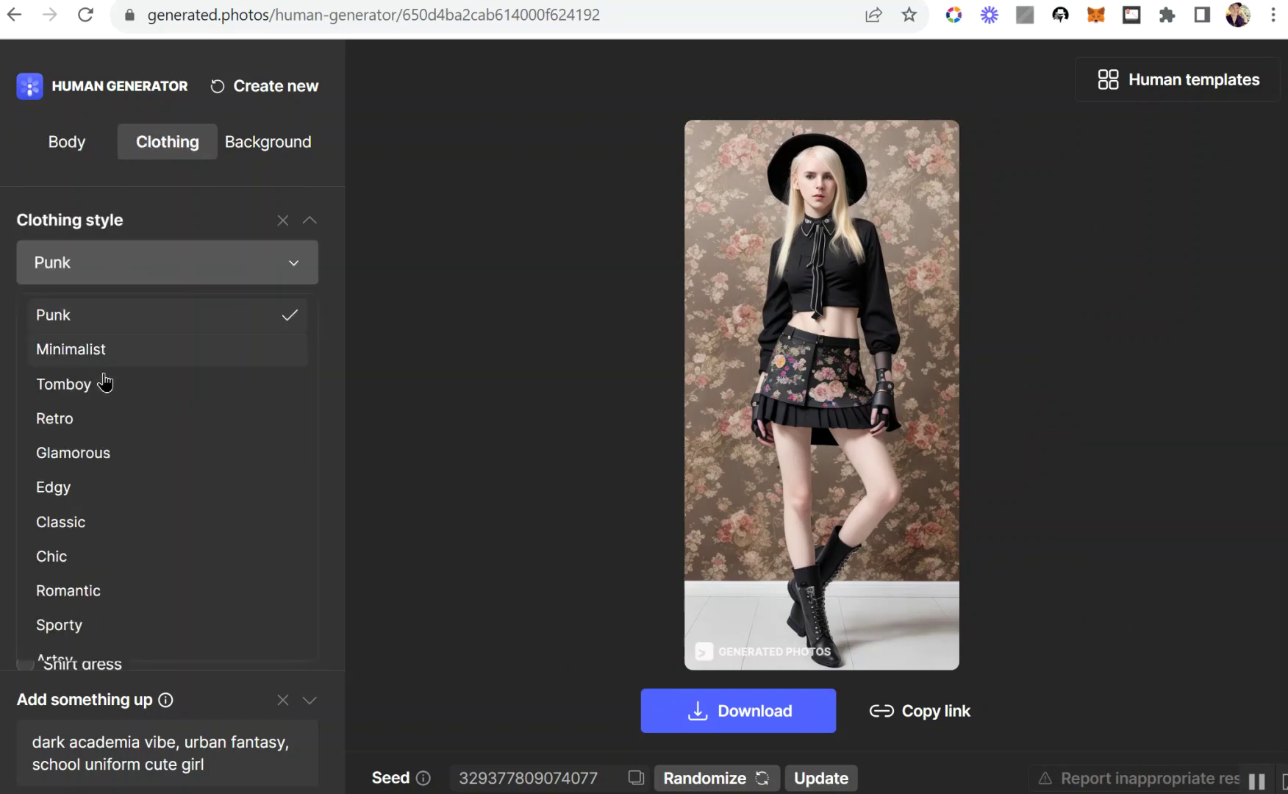
pyautogui.click(108, 491)
pyautogui.click(425, 266)
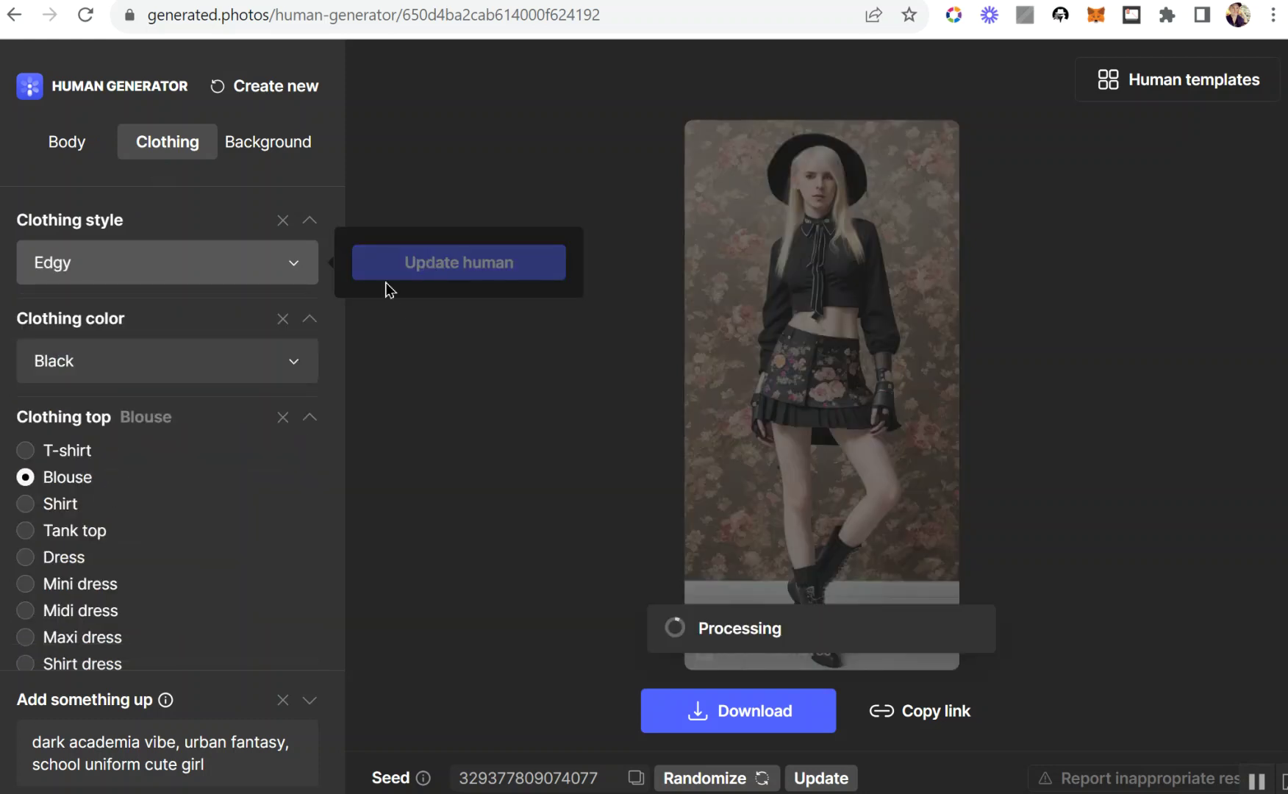
pyautogui.click(266, 147)
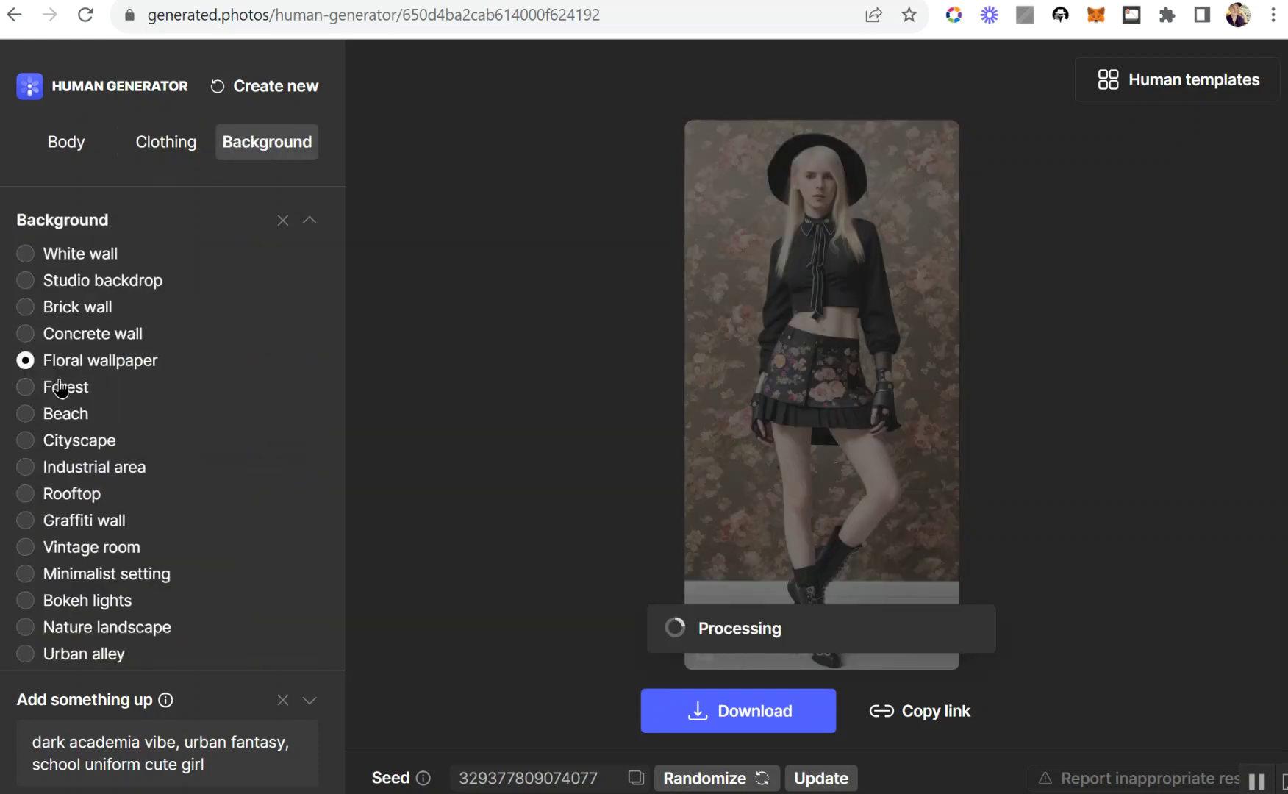
pyautogui.click(30, 469)
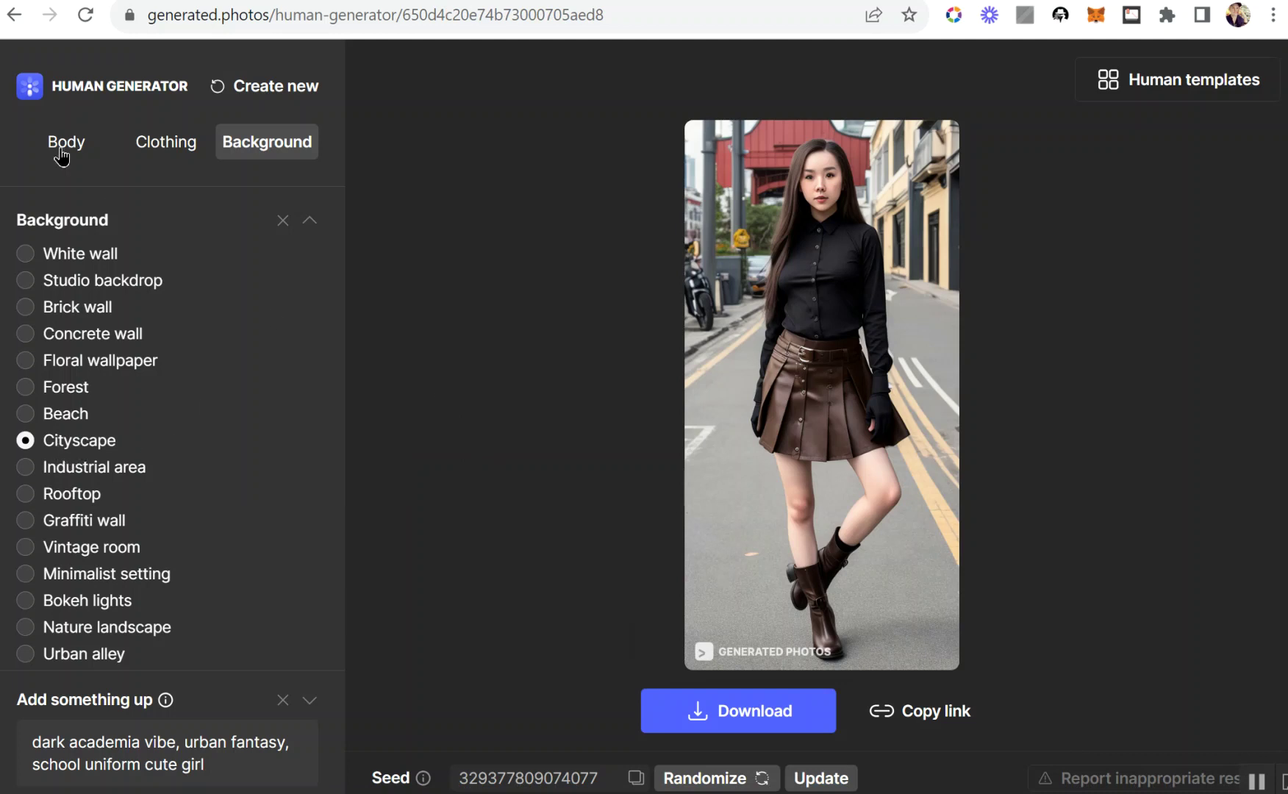
# - Set the ethnicity to Thai in the body settings and regenerate the human
pyautogui.scroll(-3, 154, 412)
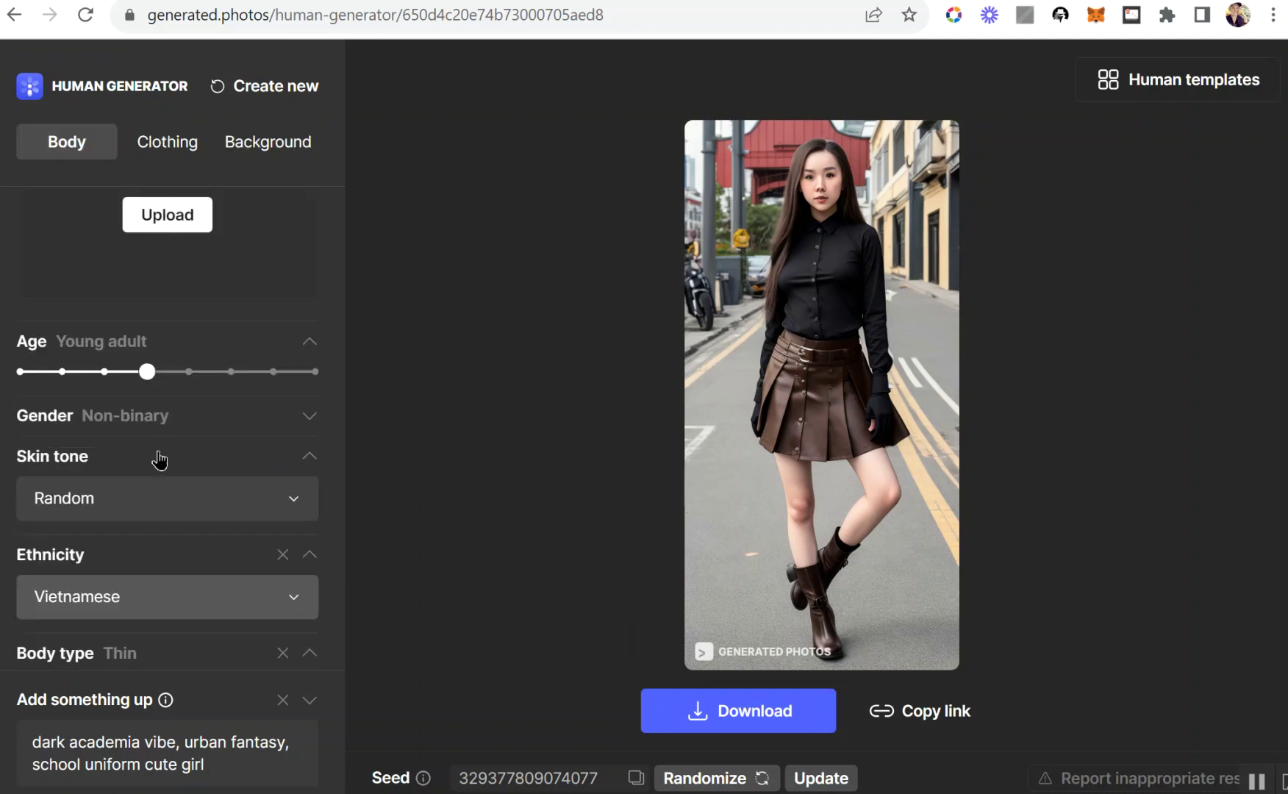
pyautogui.click(145, 600)
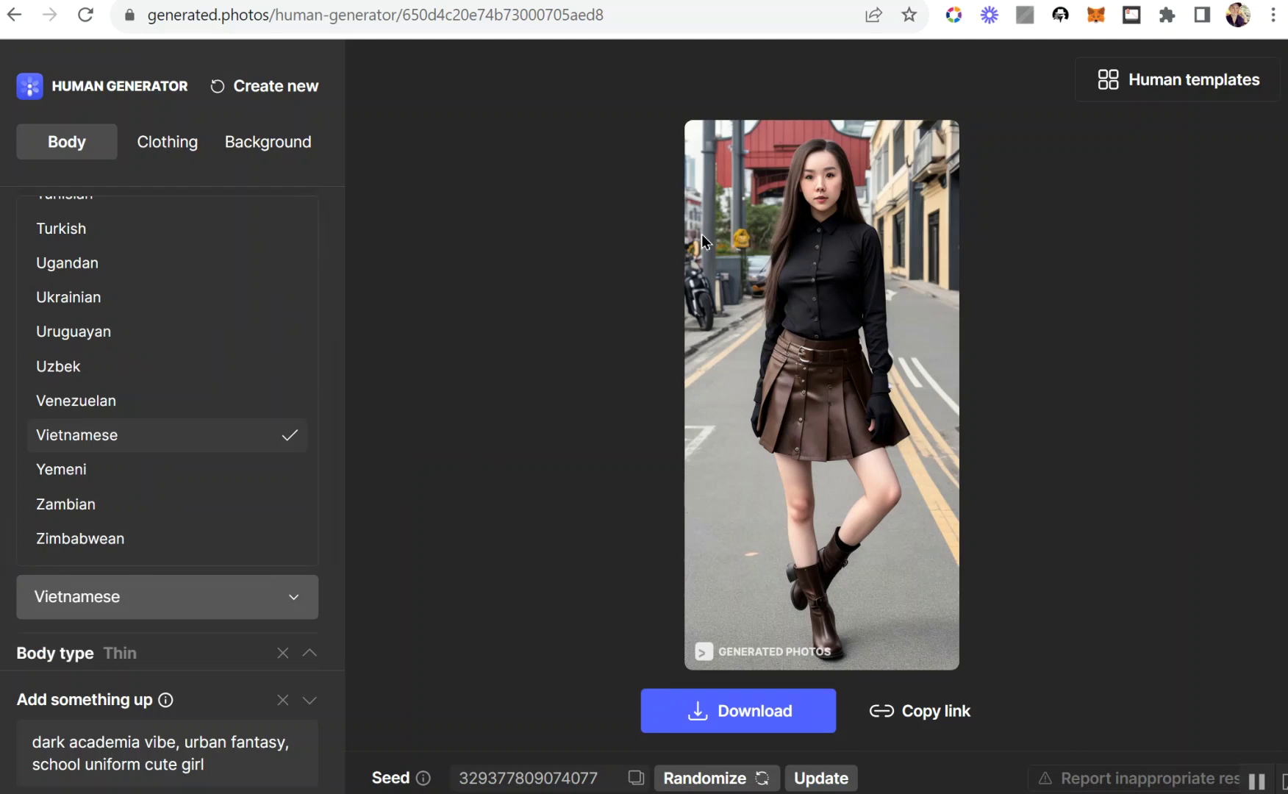
pyautogui.scroll(3, 170, 512)
pyautogui.scroll(-3, 132, 441)
pyautogui.scroll(3, 152, 421)
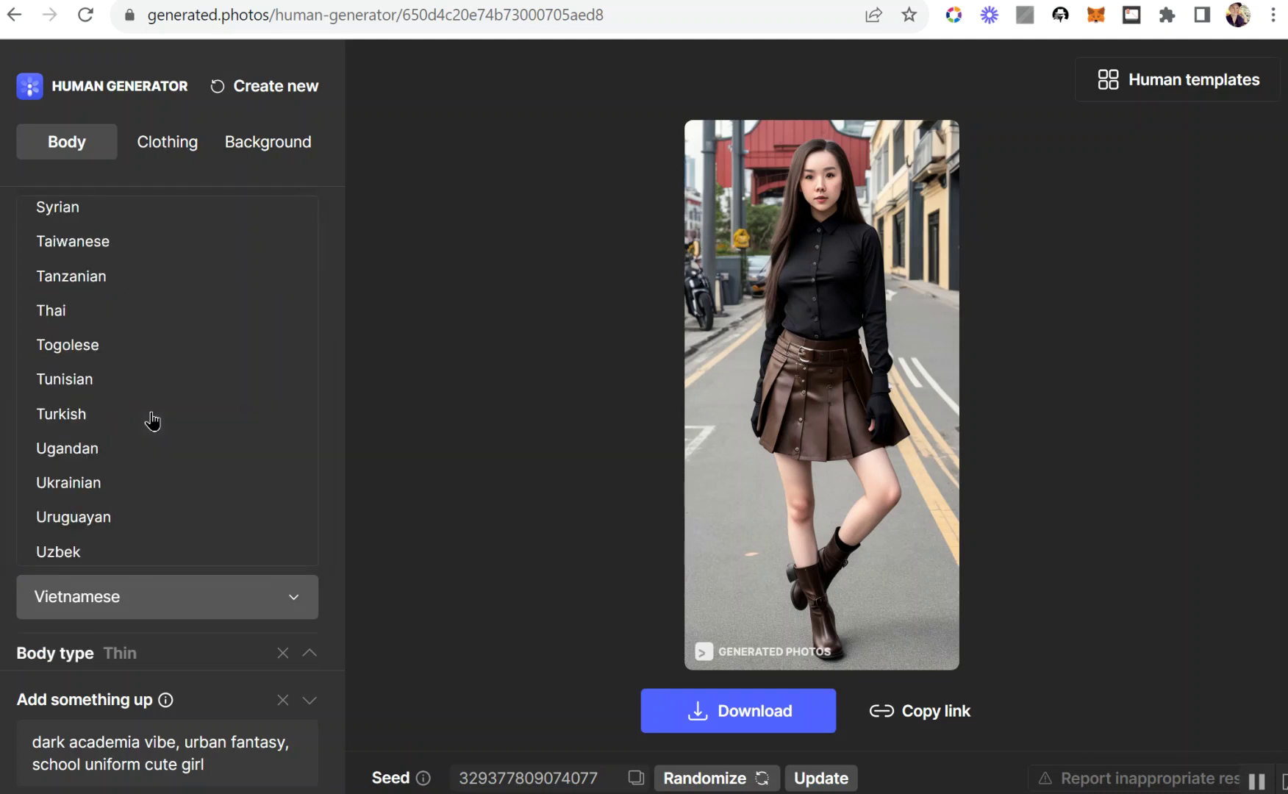
pyautogui.click(108, 311)
pyautogui.click(429, 604)
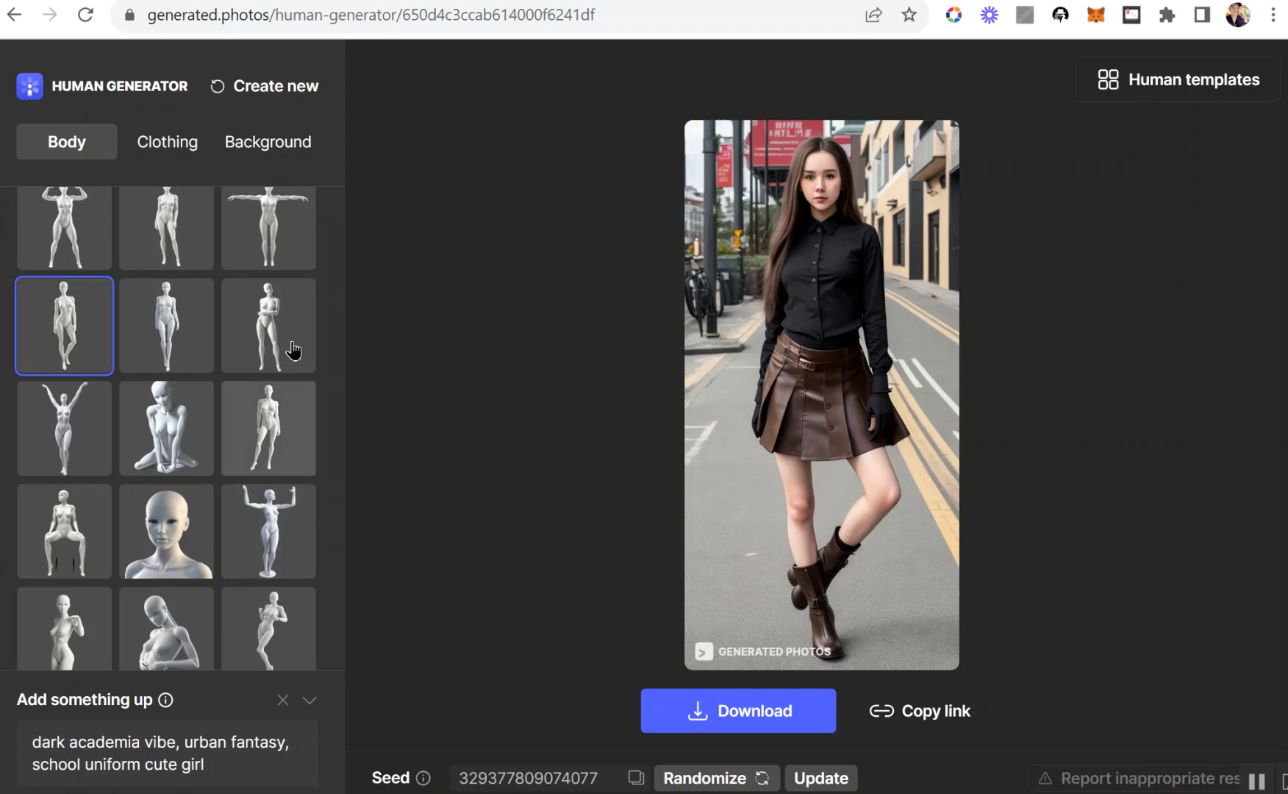
pyautogui.scroll(8, 107, 294)
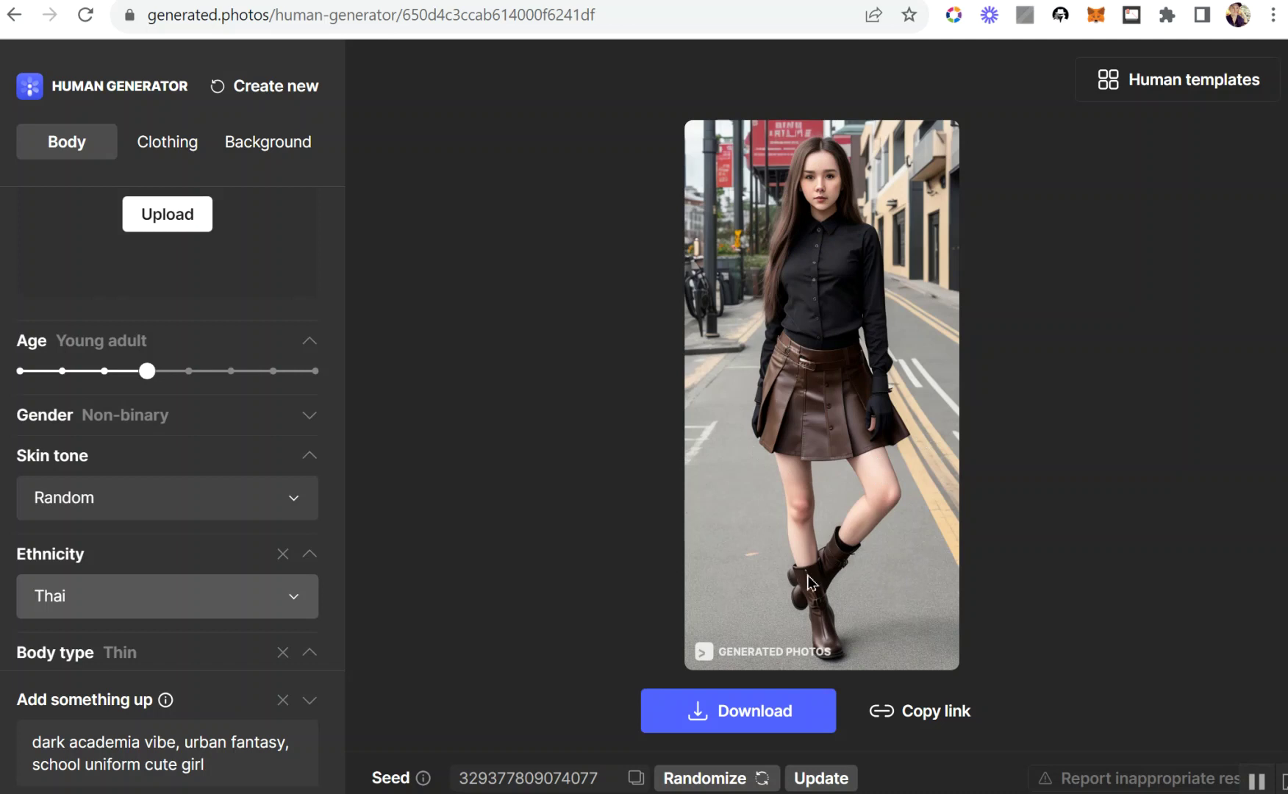
pyautogui.scroll(3, 193, 463)
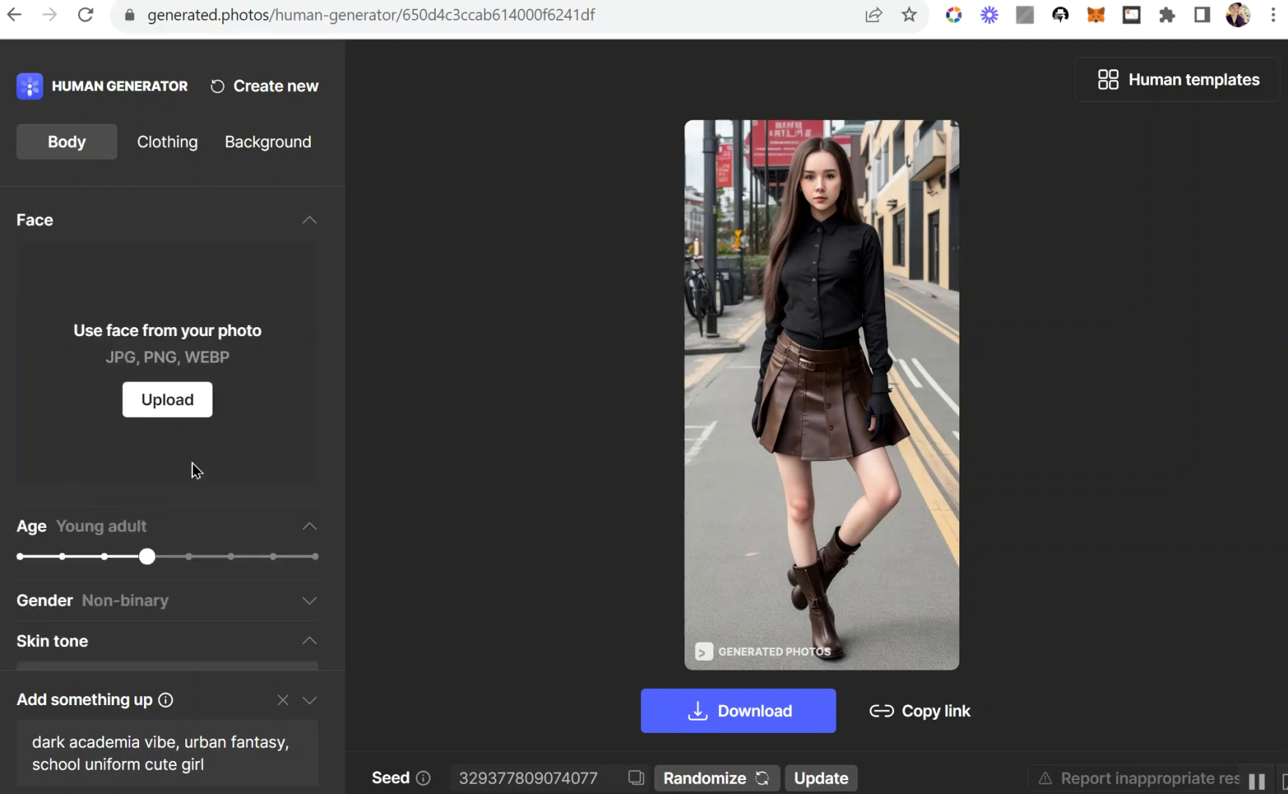
pyautogui.scroll(-7, 183, 478)
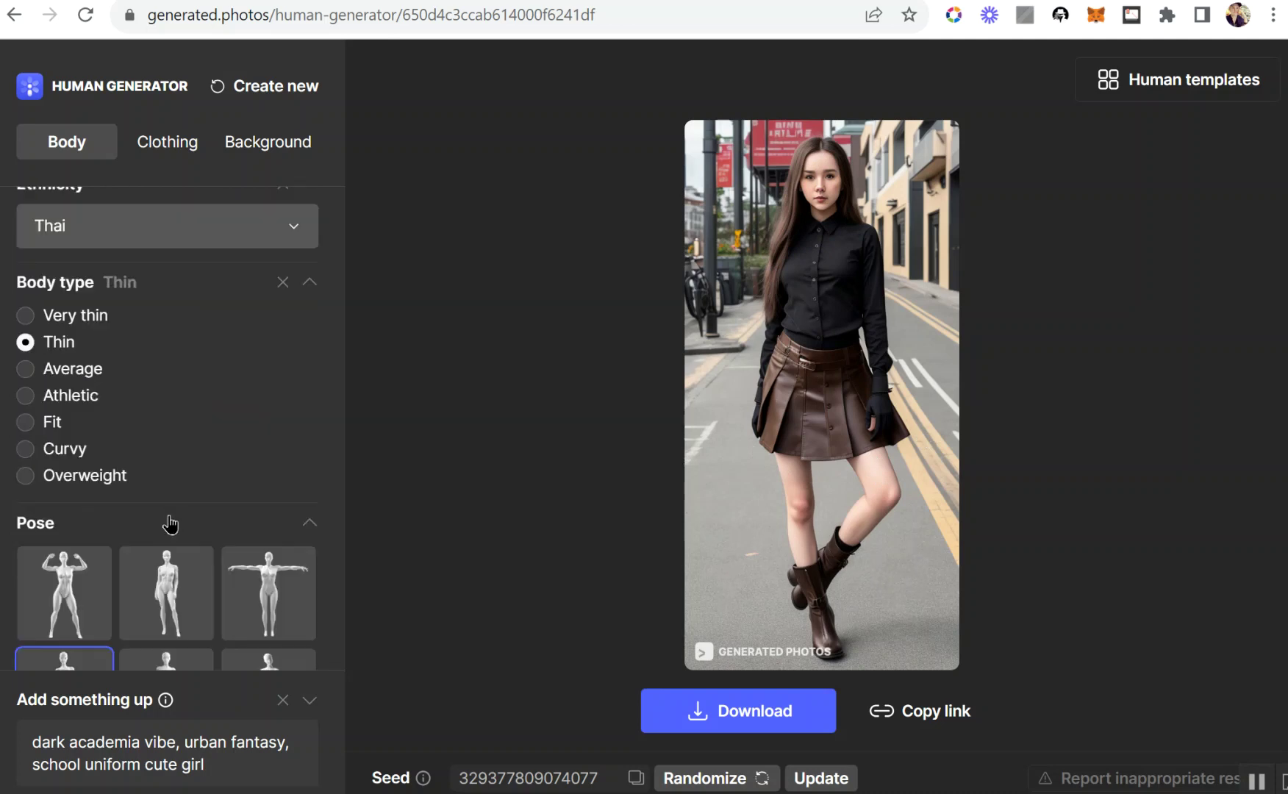